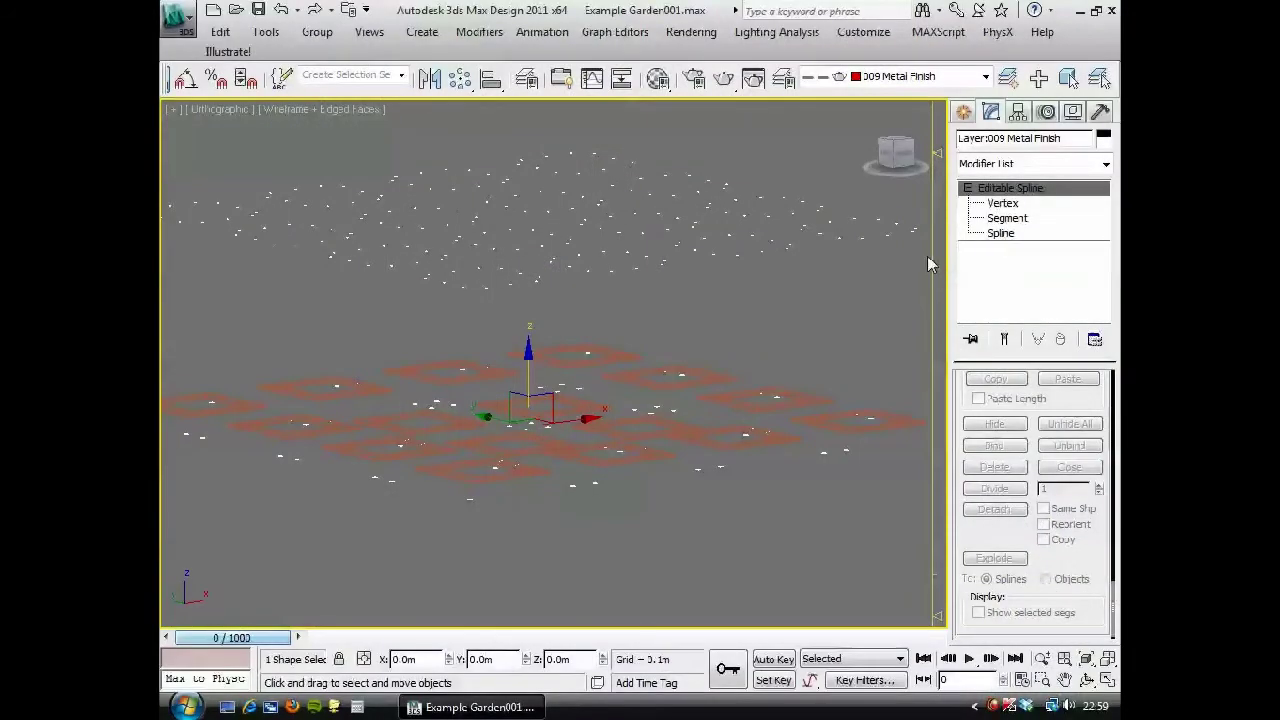
Add an Extrude modifier to the marker outlines and set its Amount to 0.075m.
left_click(1105, 163)
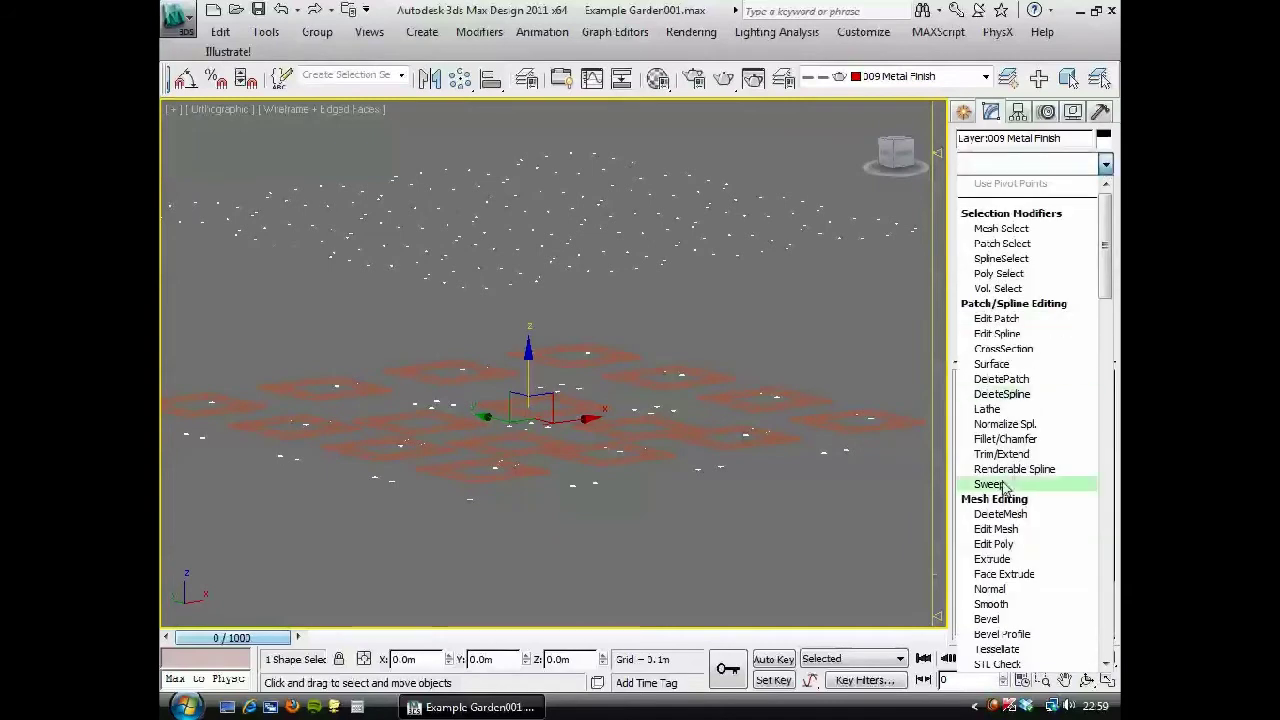
left_click(995, 560)
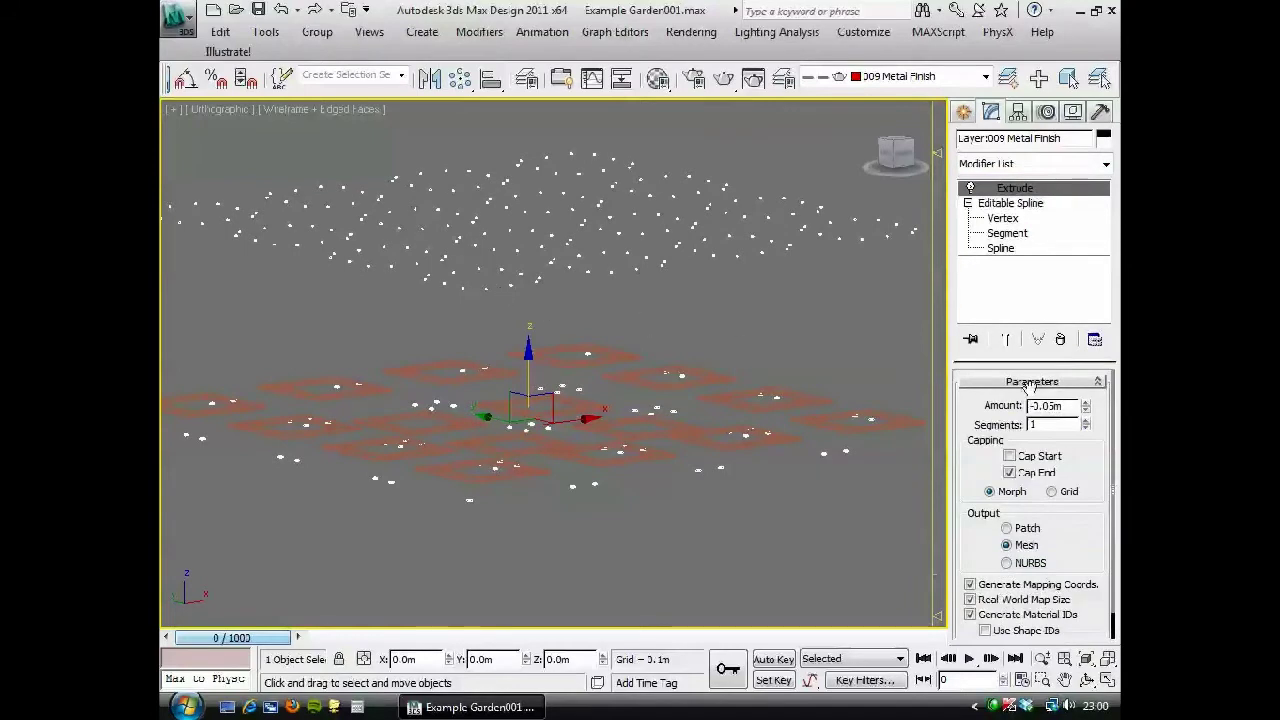
double_click(1066, 407)
type(".")
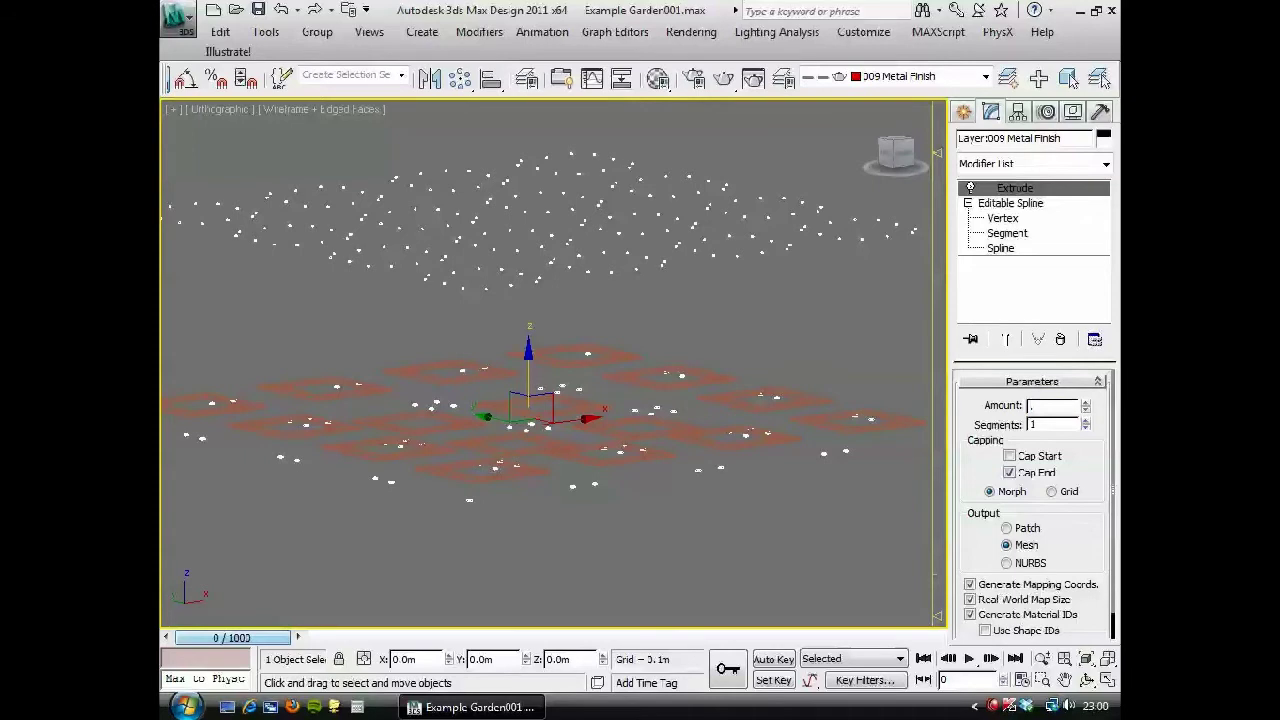
type("75")
key("Return")
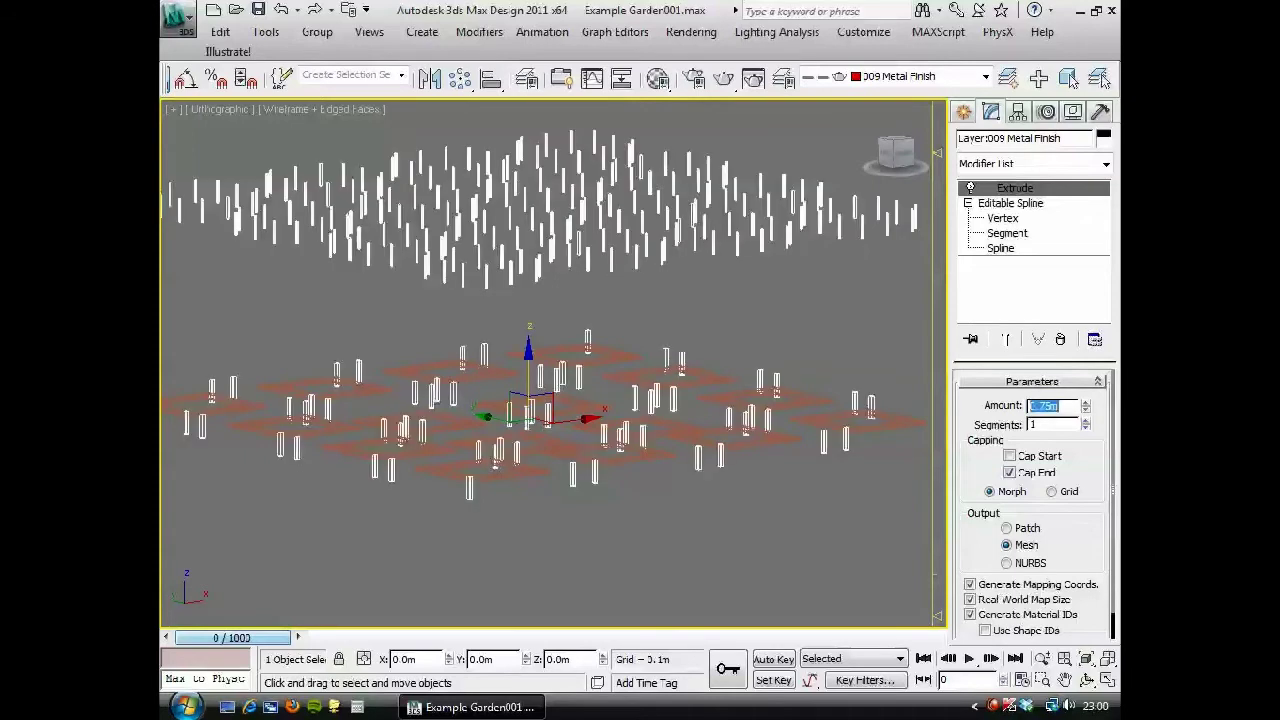
type(".0")
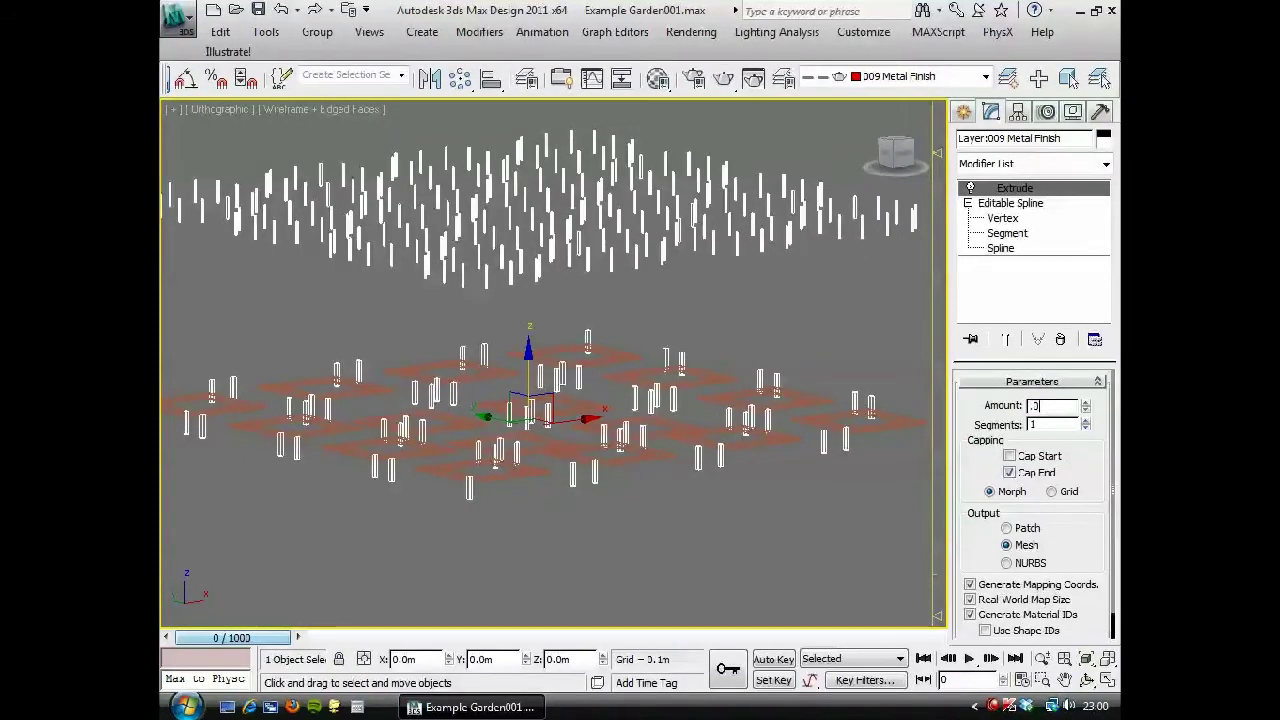
type("75")
key("Return")
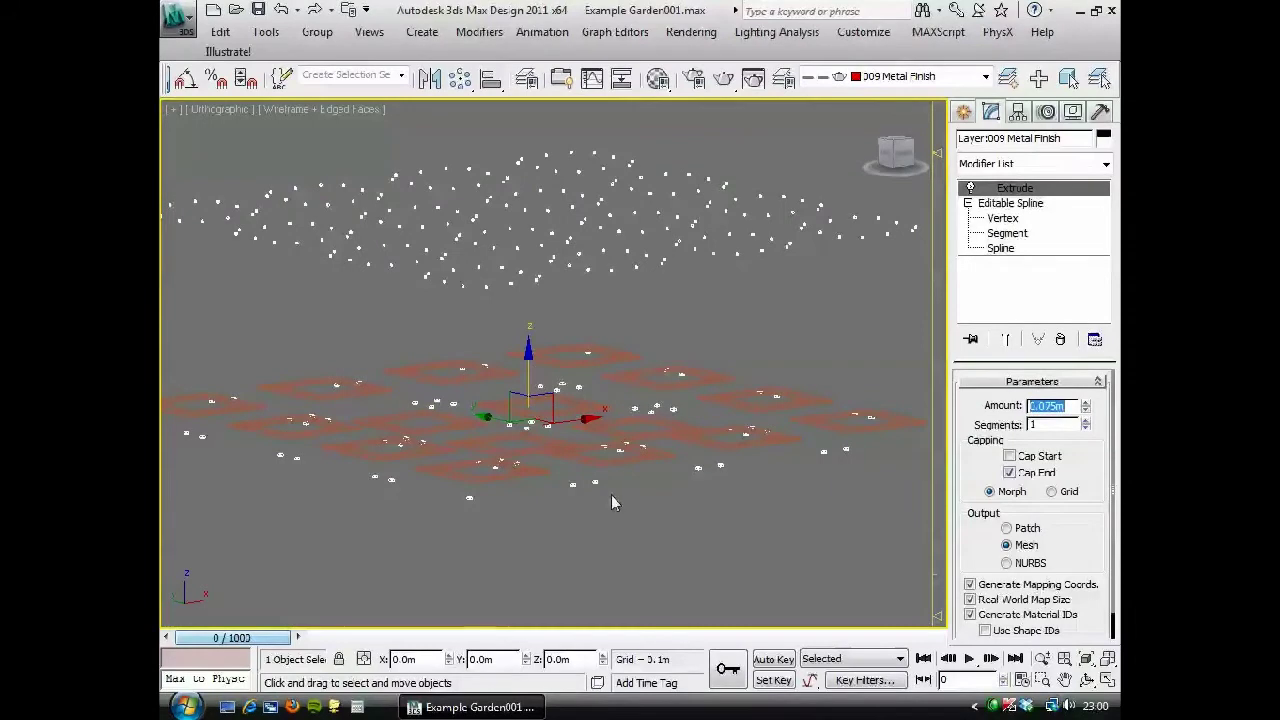
At Spline level with Show End Result on, move the marker splines down onto the paths.
middle_click_drag(420, 398, 481, 383)
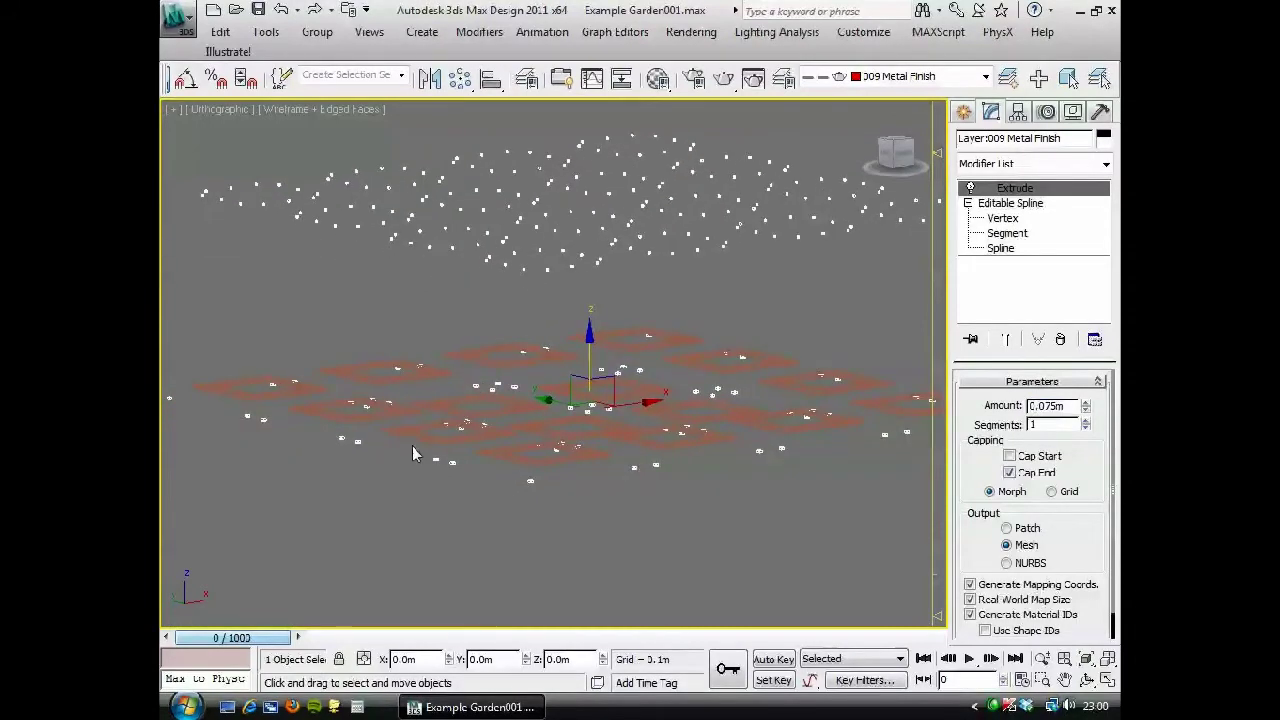
middle_click_drag(391, 353, 399, 374)
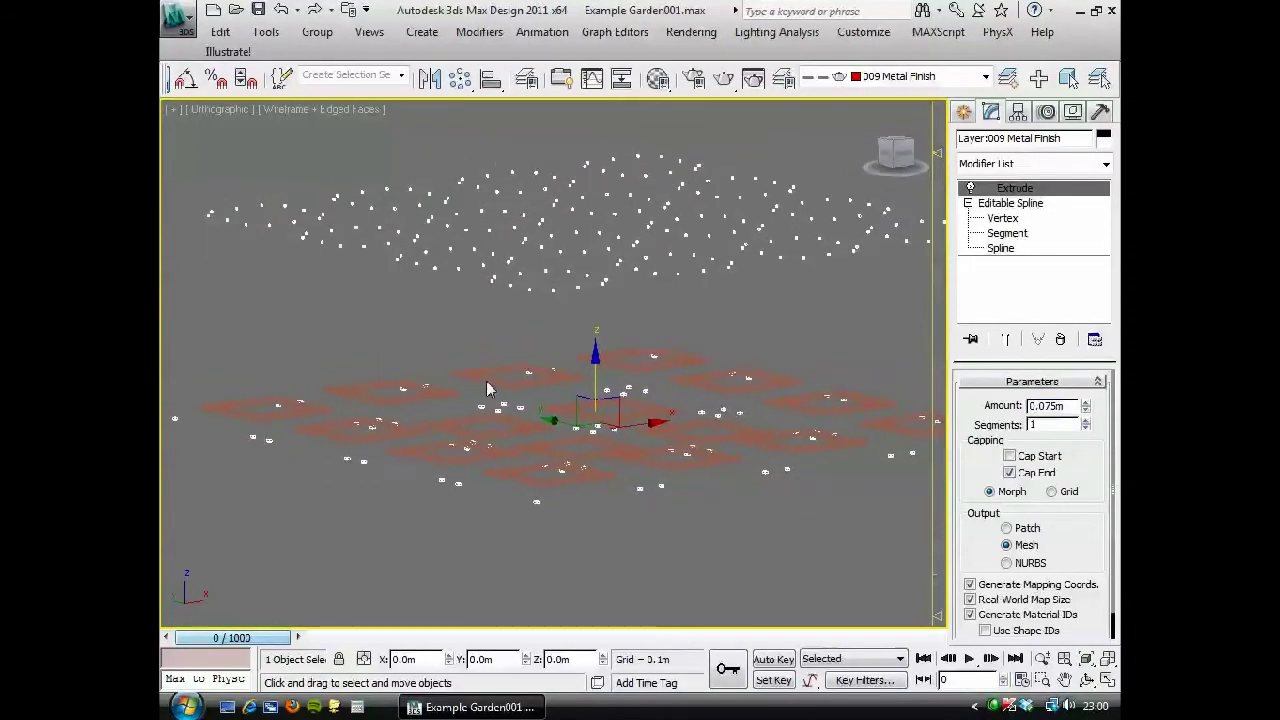
left_click(1001, 250)
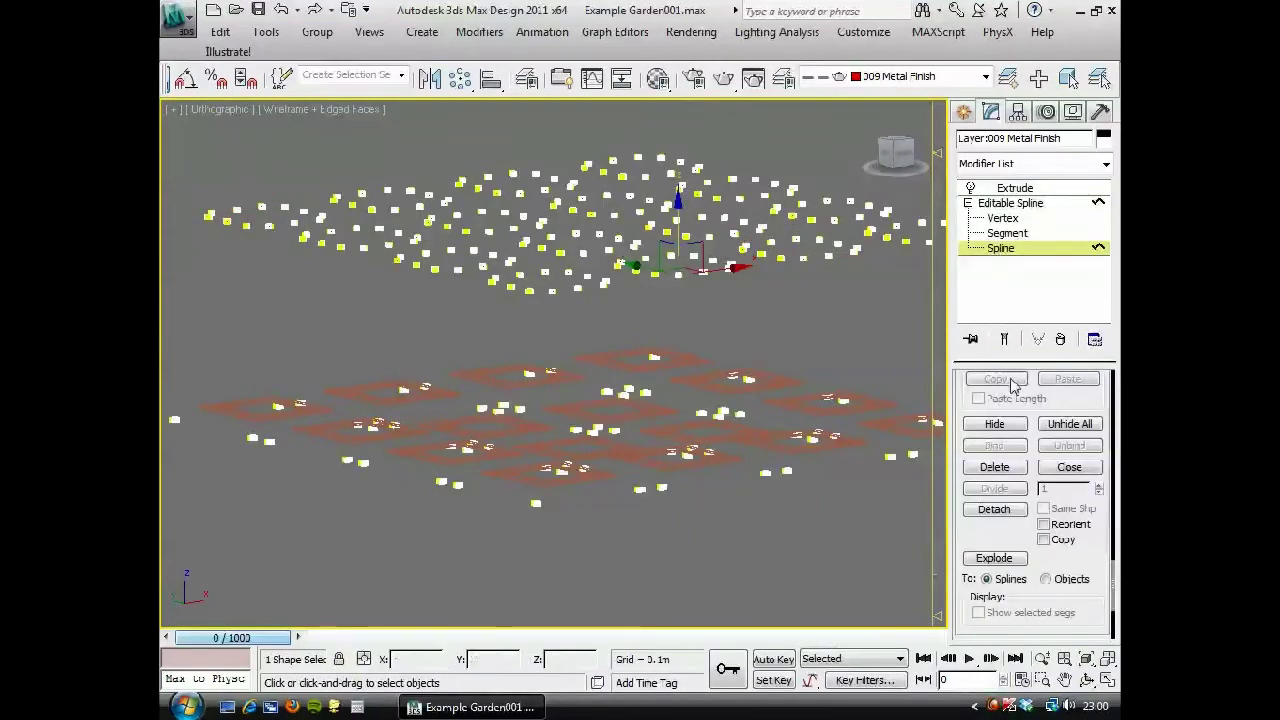
left_click(1005, 340)
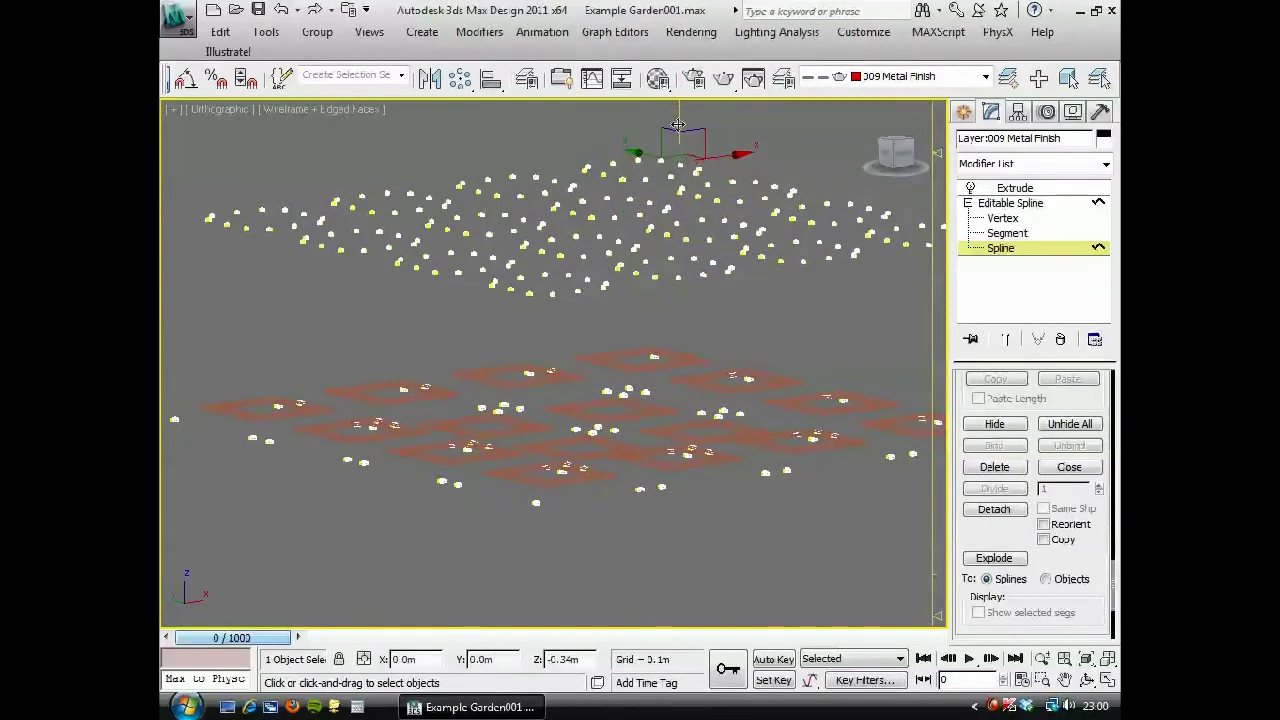
left_click_drag(678, 130, 654, 309)
Zoom in on the markers and switch the viewport to smooth shading.
left_click(1042, 658)
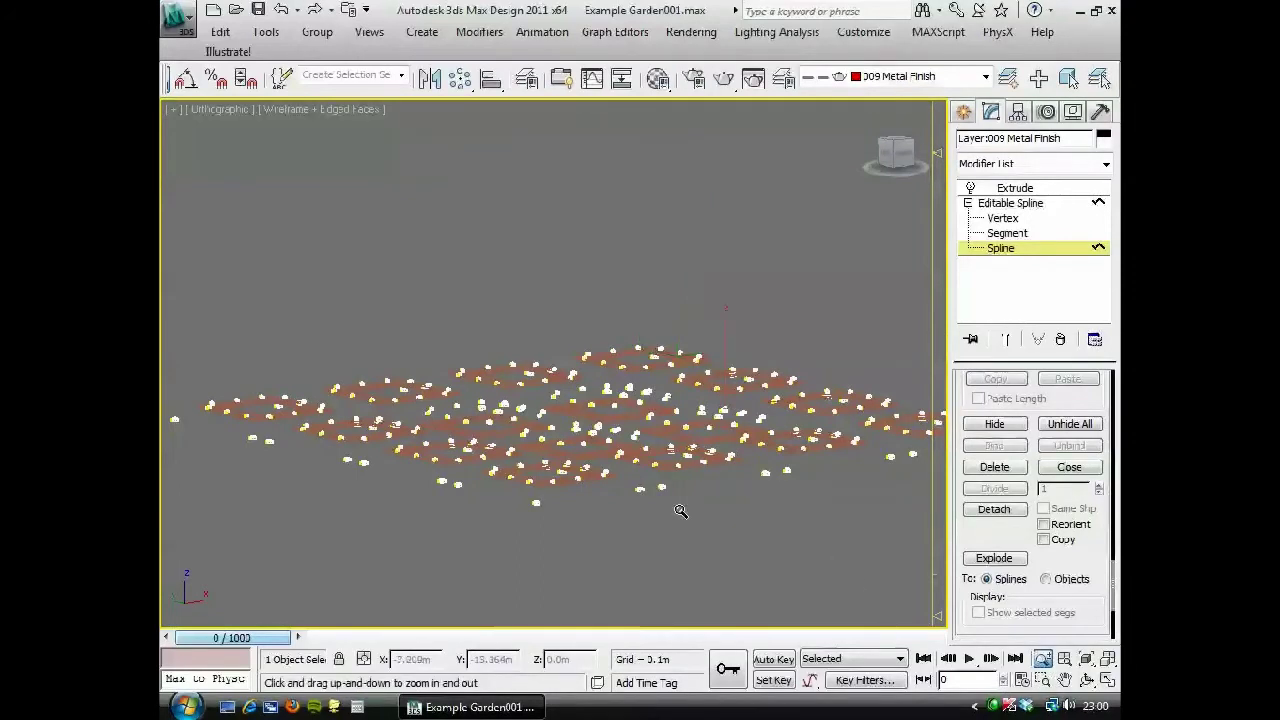
left_click_drag(680, 514, 648, 381)
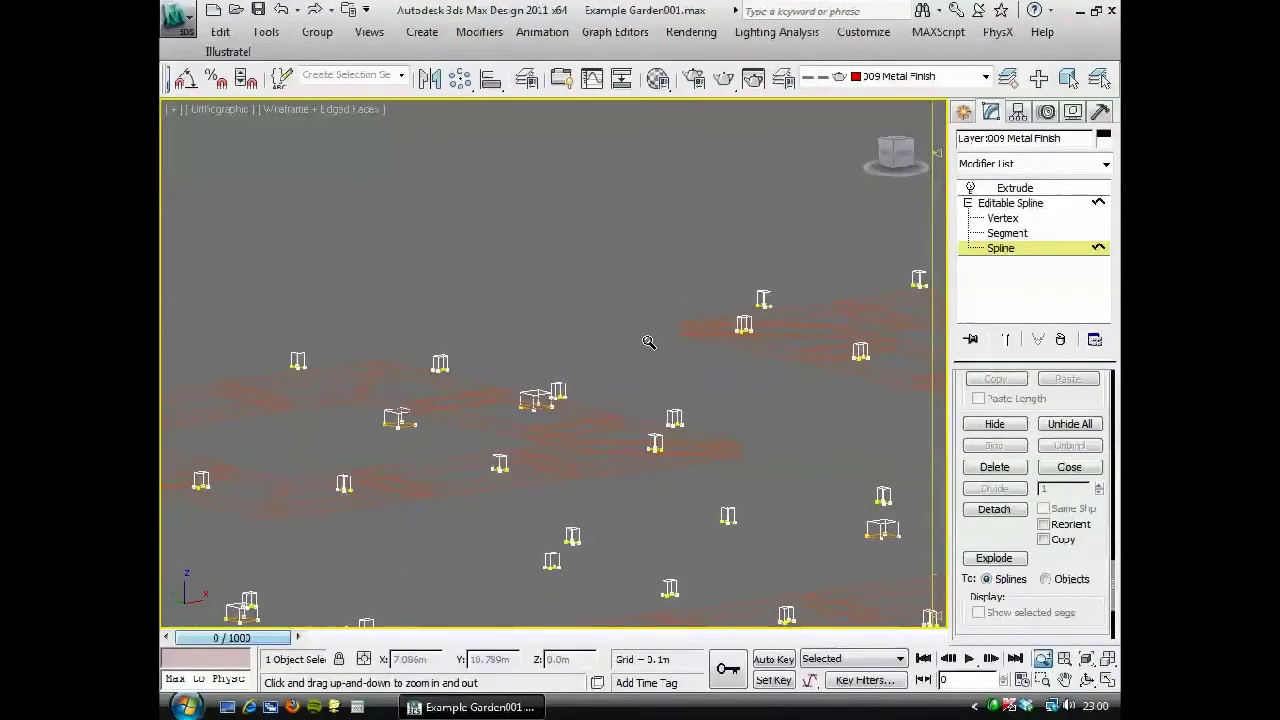
key("F3")
middle_click_drag(616, 407, 392, 413)
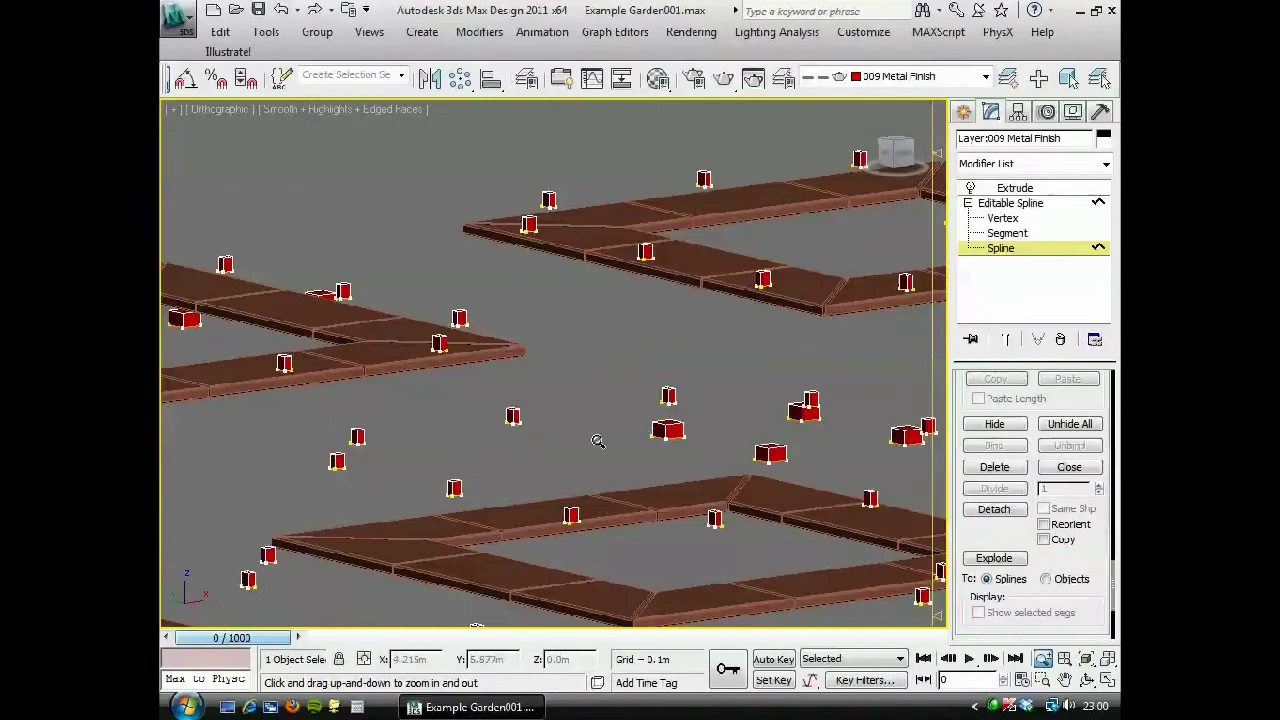
Move the red marker posts slightly lower, then nudge them down again with the Z constraint.
middle_click_drag(591, 449, 600, 300)
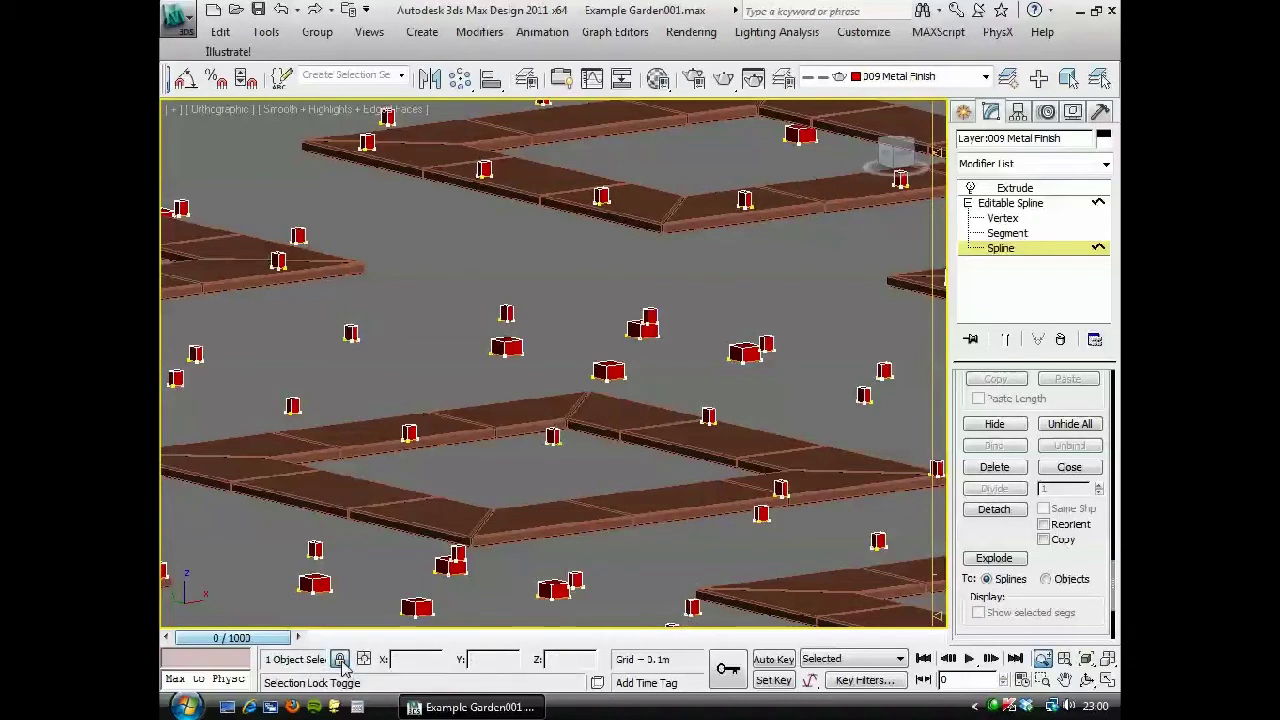
right_click(470, 360)
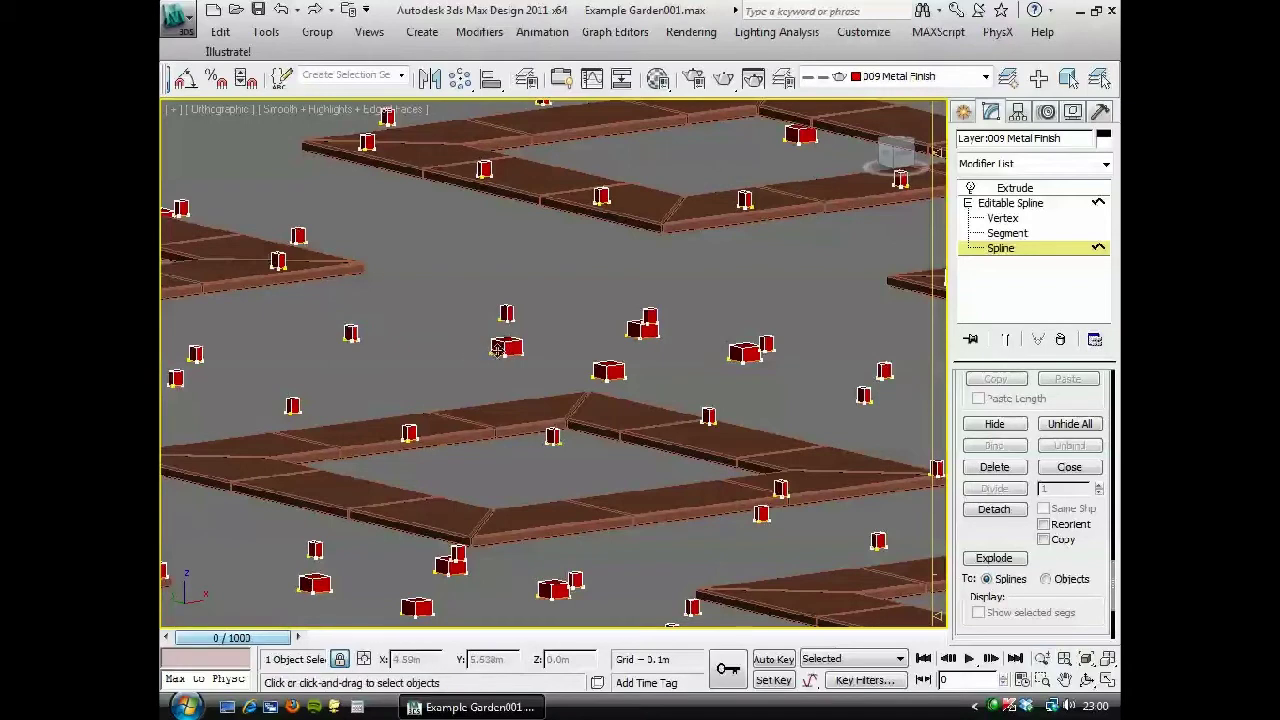
left_click_drag(505, 348, 489, 444)
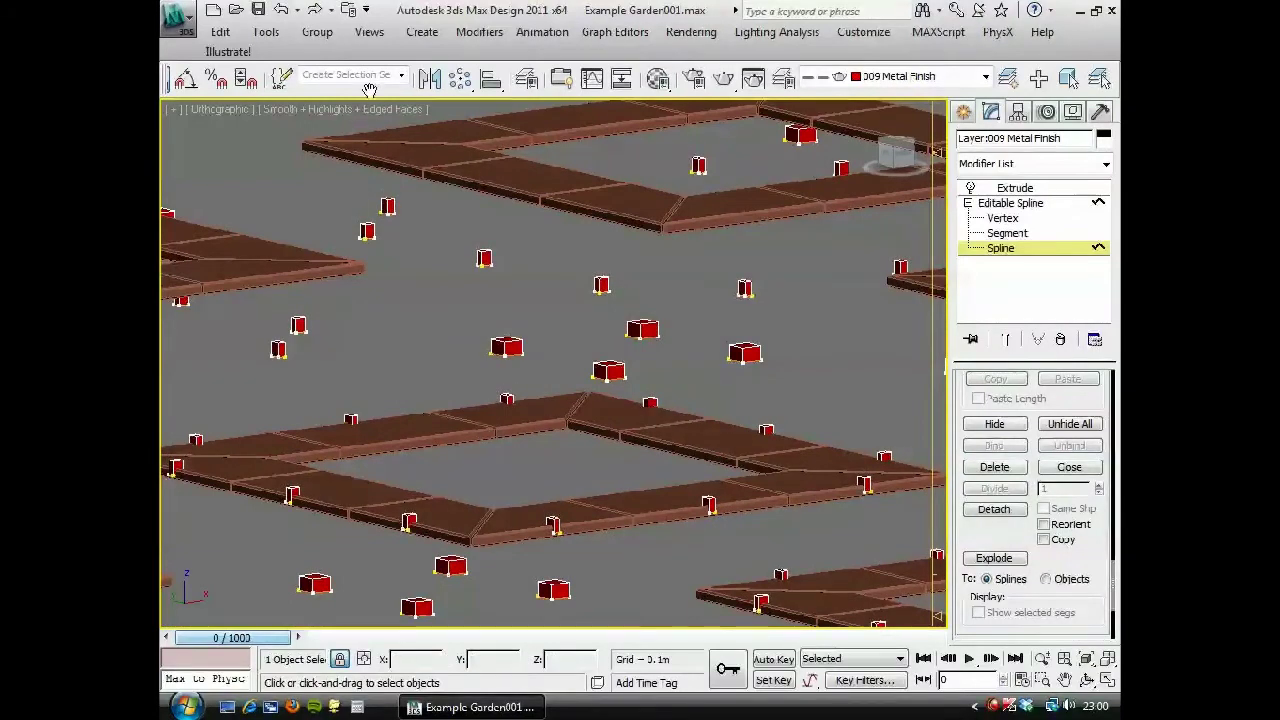
scroll(369, 88, "up", 2)
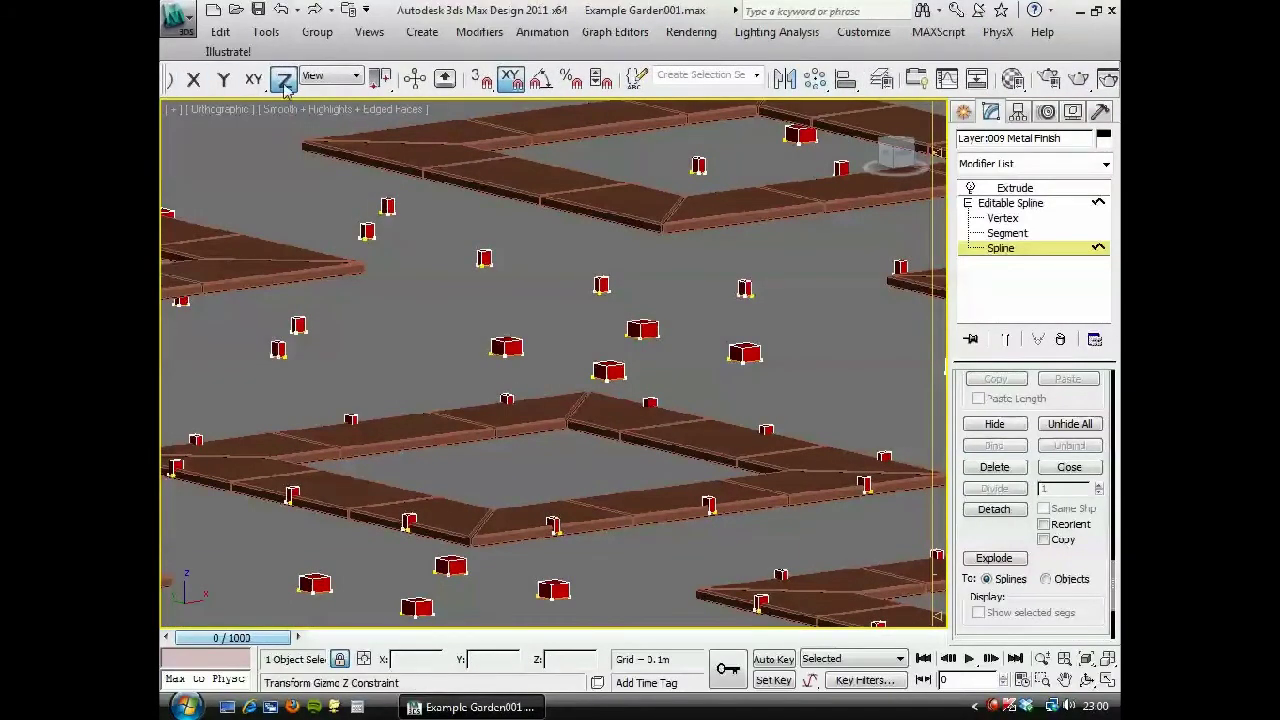
left_click(284, 82)
left_click(712, 505)
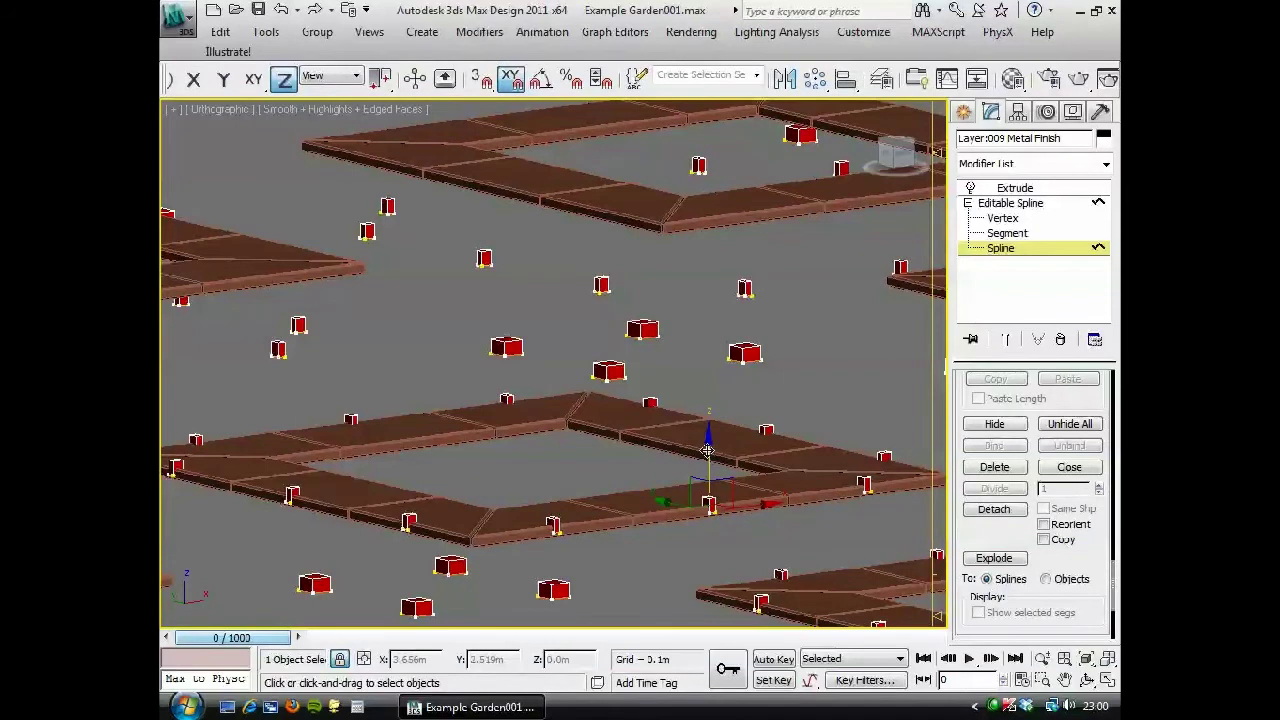
left_click_drag(707, 451, 709, 451)
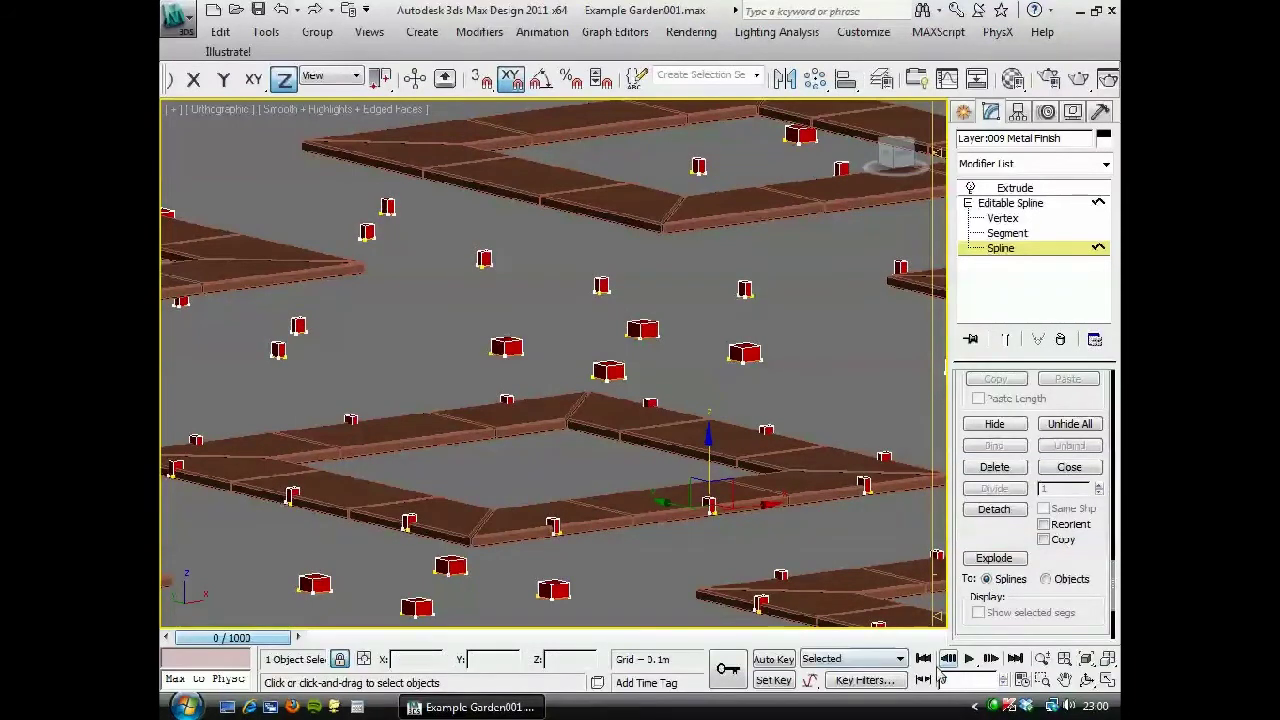
Zoom in on the path corner and orbit to a more top-down view.
left_click(1042, 658)
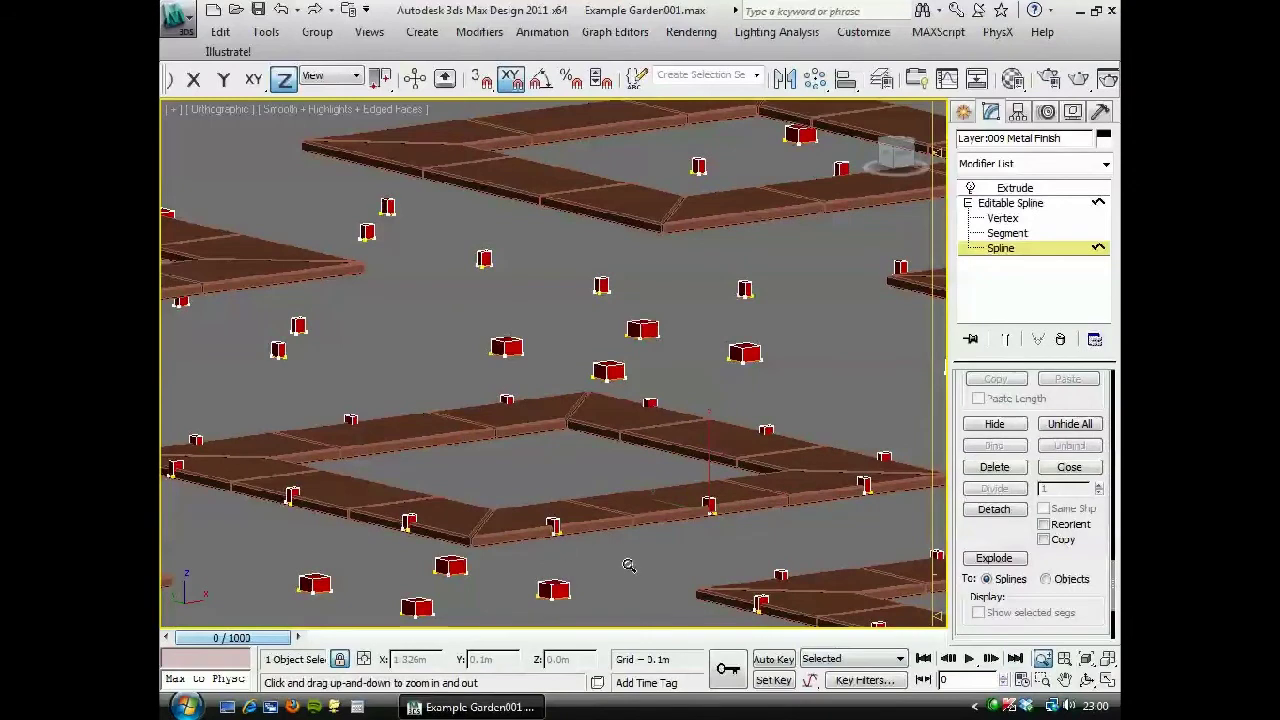
mouse_move(628, 566)
left_mouse_down()
mouse_move(620, 514)
mouse_move(620, 551)
left_mouse_up()
middle_click_drag(620, 551, 451, 437)
scroll(419, 419, "down", 2)
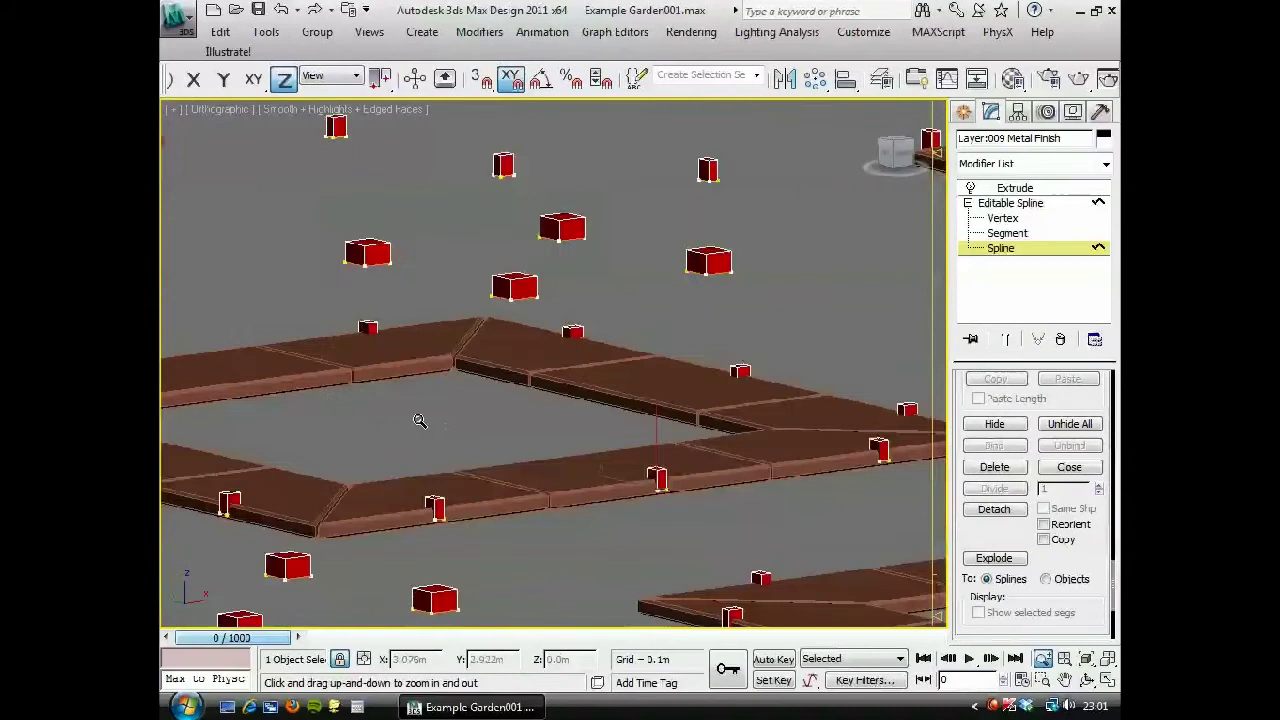
scroll(419, 419, "down", 5)
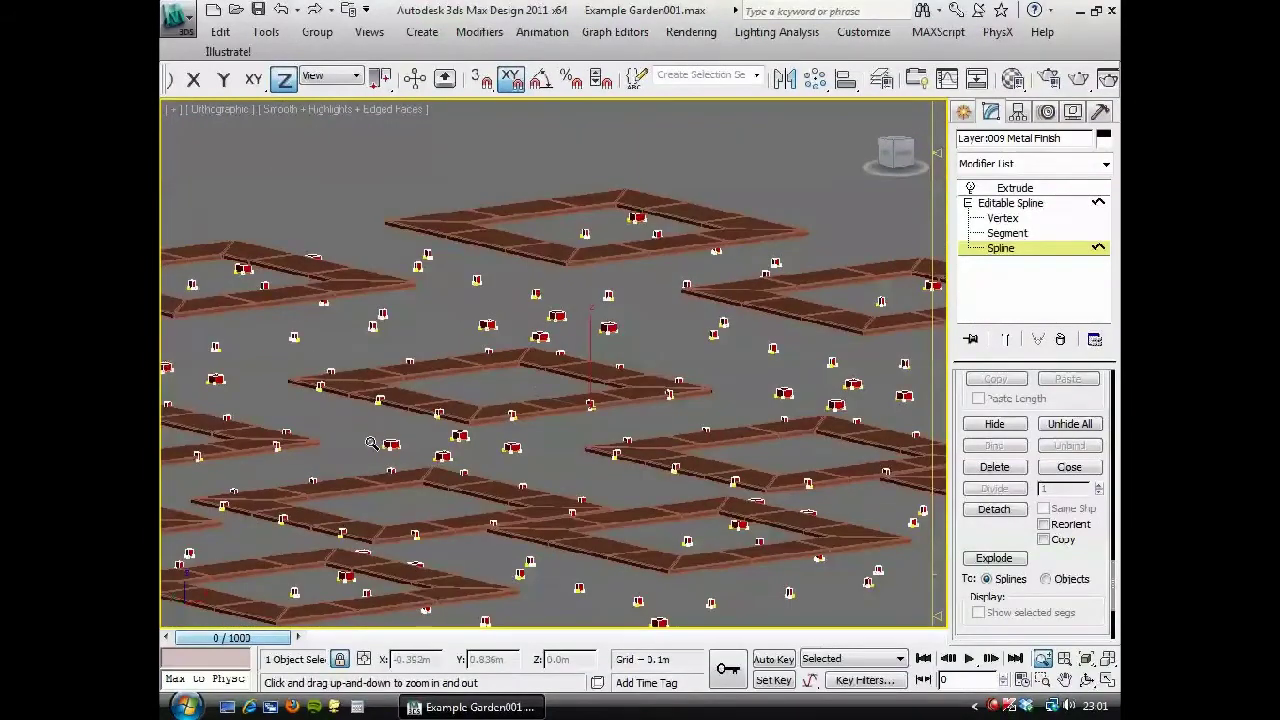
scroll(485, 421, "up", 3)
middle_click_drag(485, 421, 470, 443, "alt")
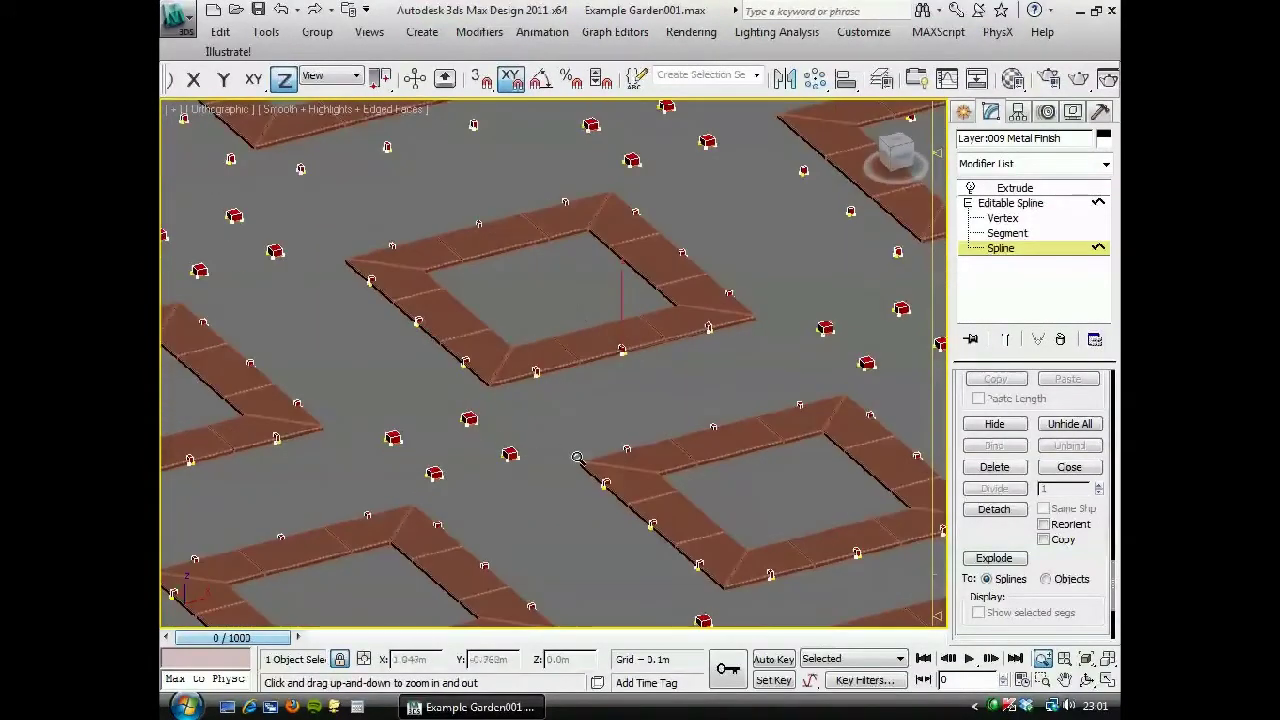
middle_click_drag(577, 458, 548, 452)
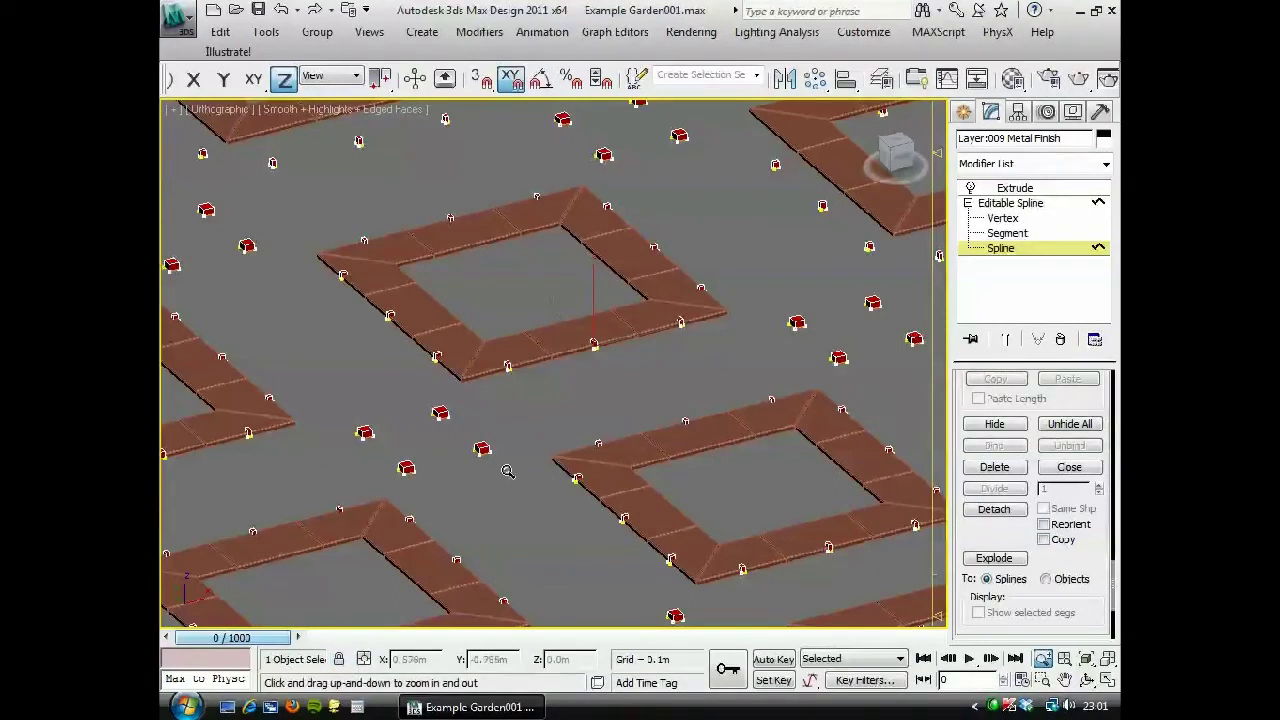
Unhide all hidden objects to reveal the floor tiles and pools.
right_click(444, 447)
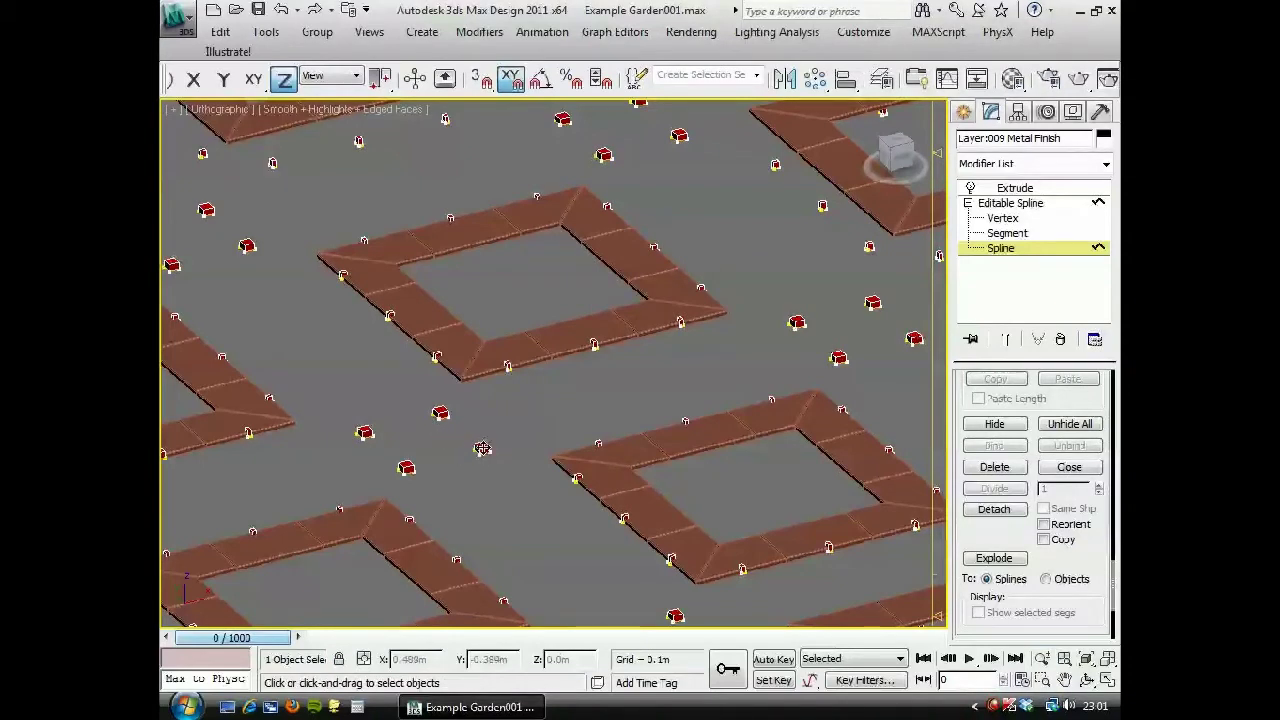
left_click_drag(482, 448, 480, 373)
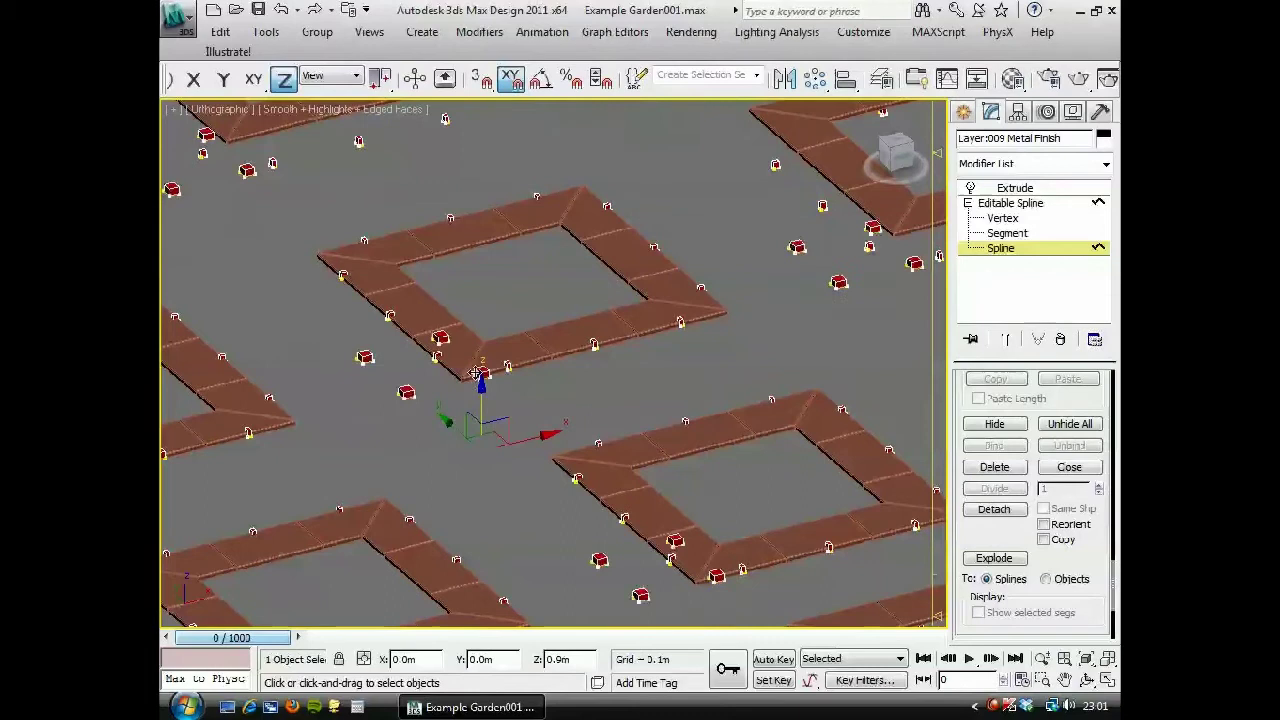
right_click(480, 373)
right_click(607, 398)
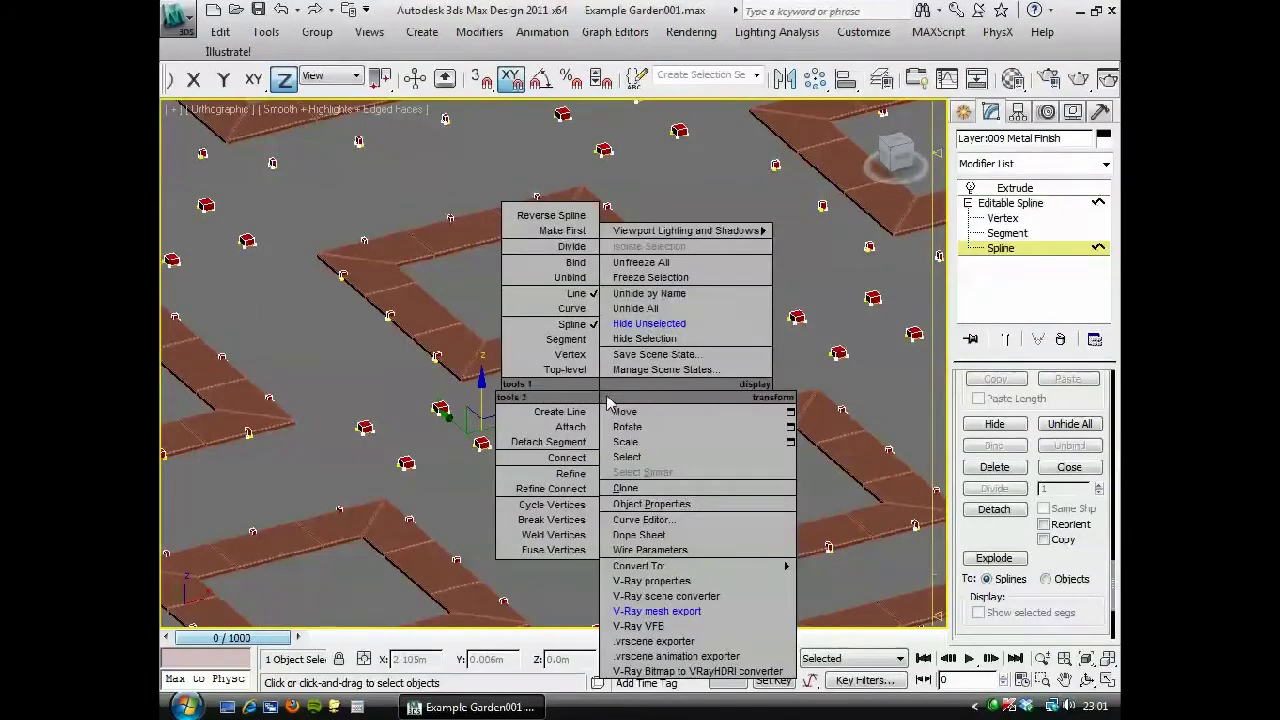
left_click(670, 308)
Sink the red marker blocks down into the paving floor.
middle_click_drag(458, 416, 510, 410)
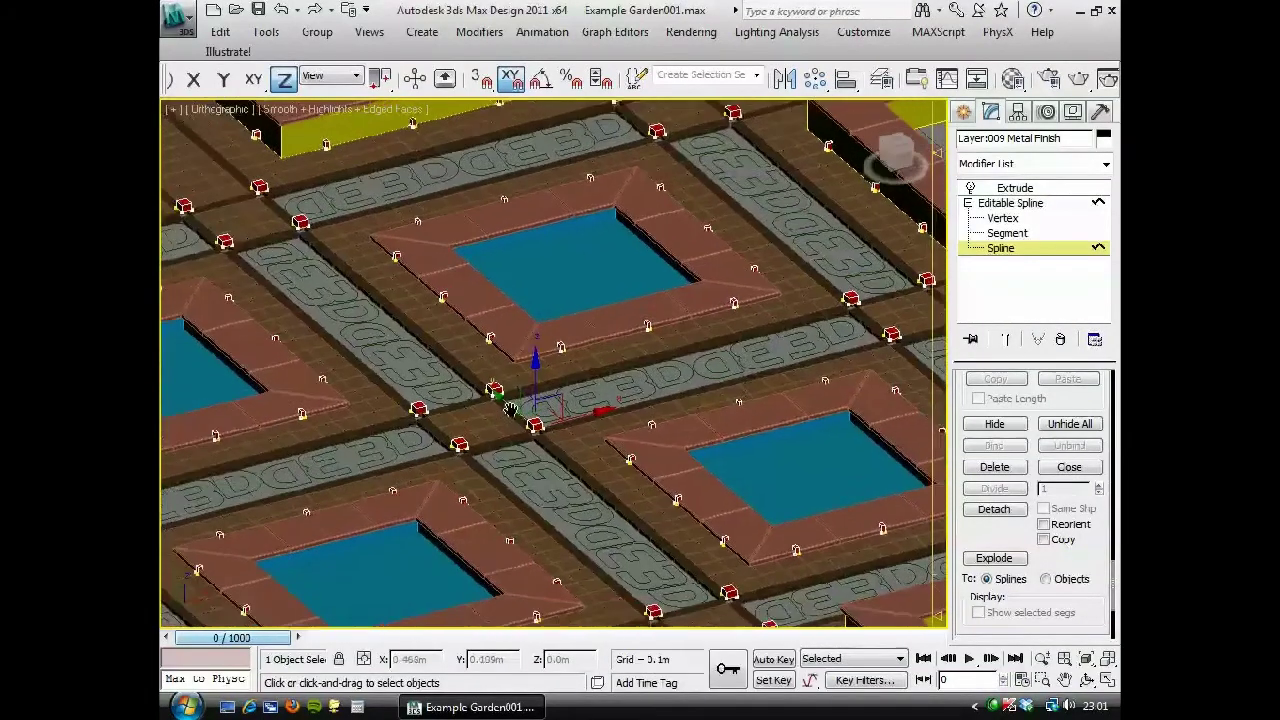
scroll(510, 410, "up", 5)
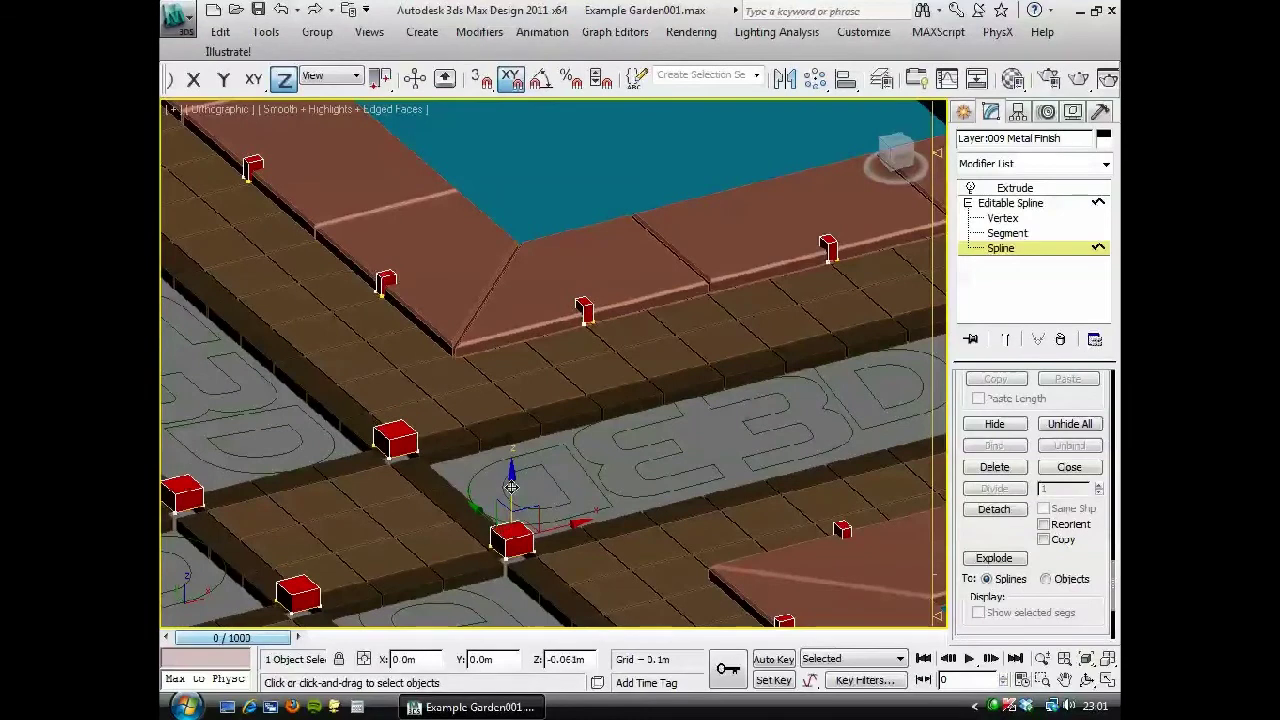
left_click_drag(511, 487, 511, 506)
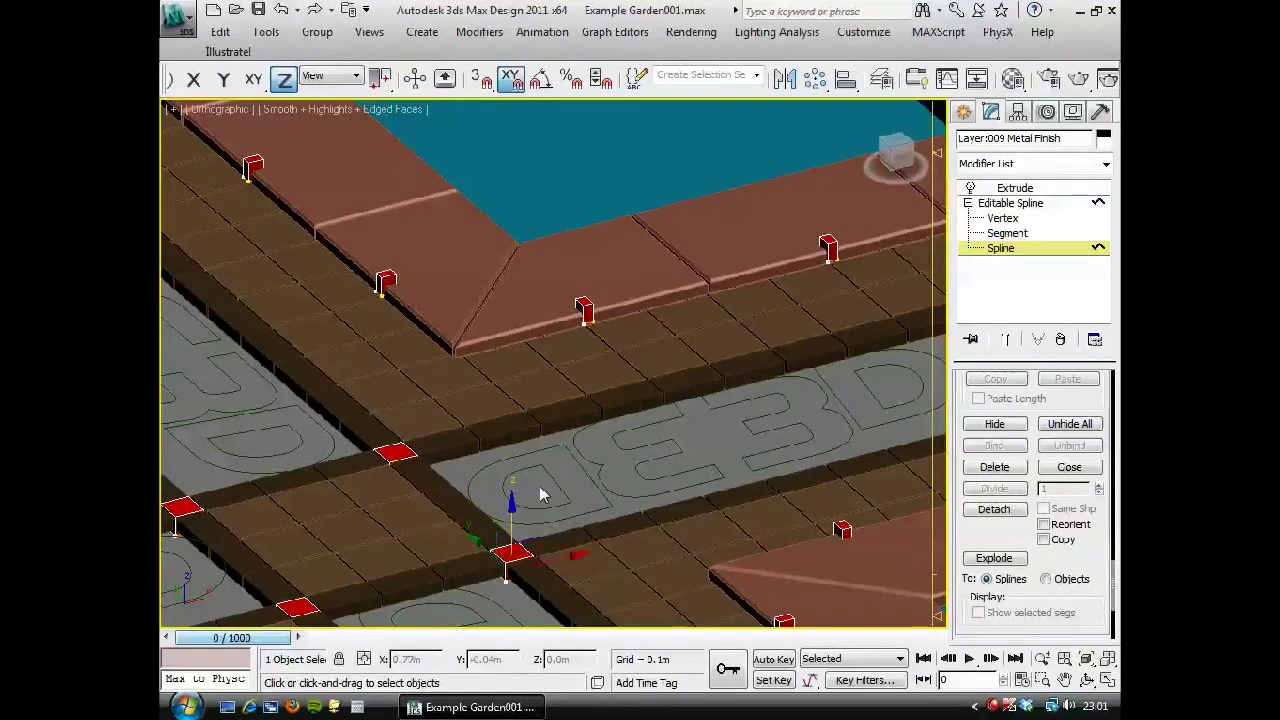
left_click(540, 494)
Add an Edit Poly modifier above the Extrude on the metal finish object.
left_click(1006, 233)
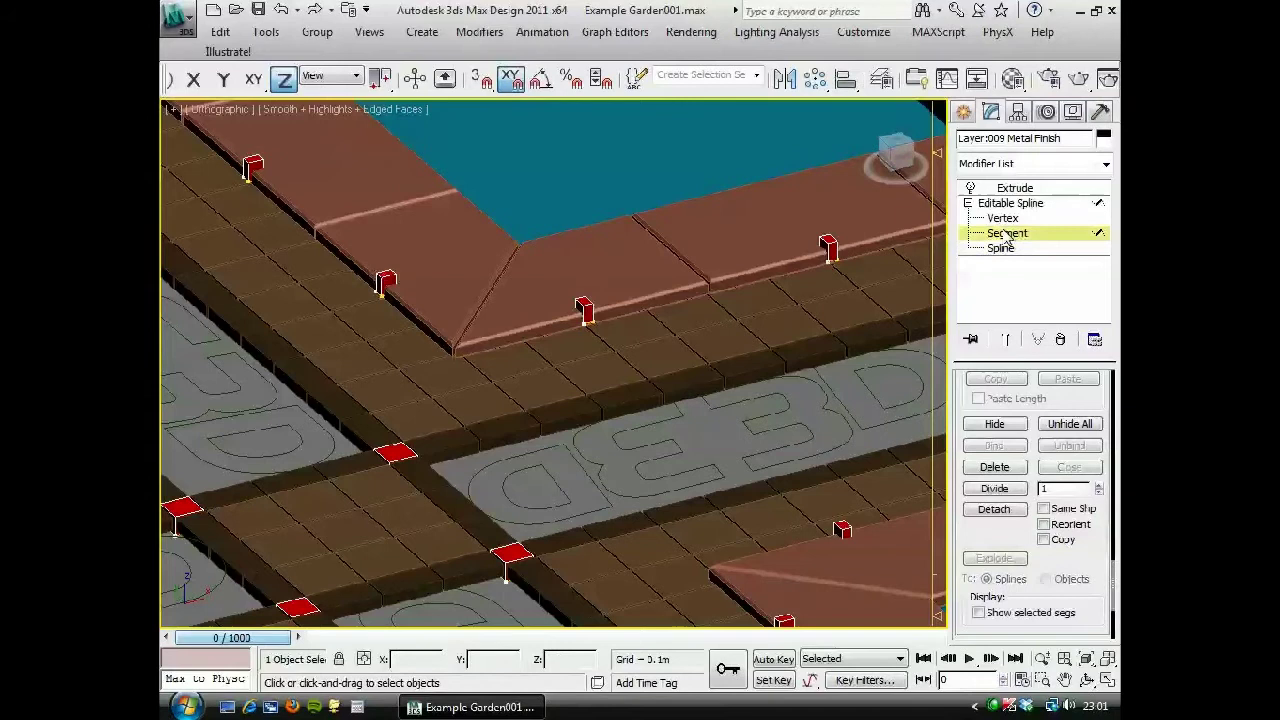
left_click(1006, 233)
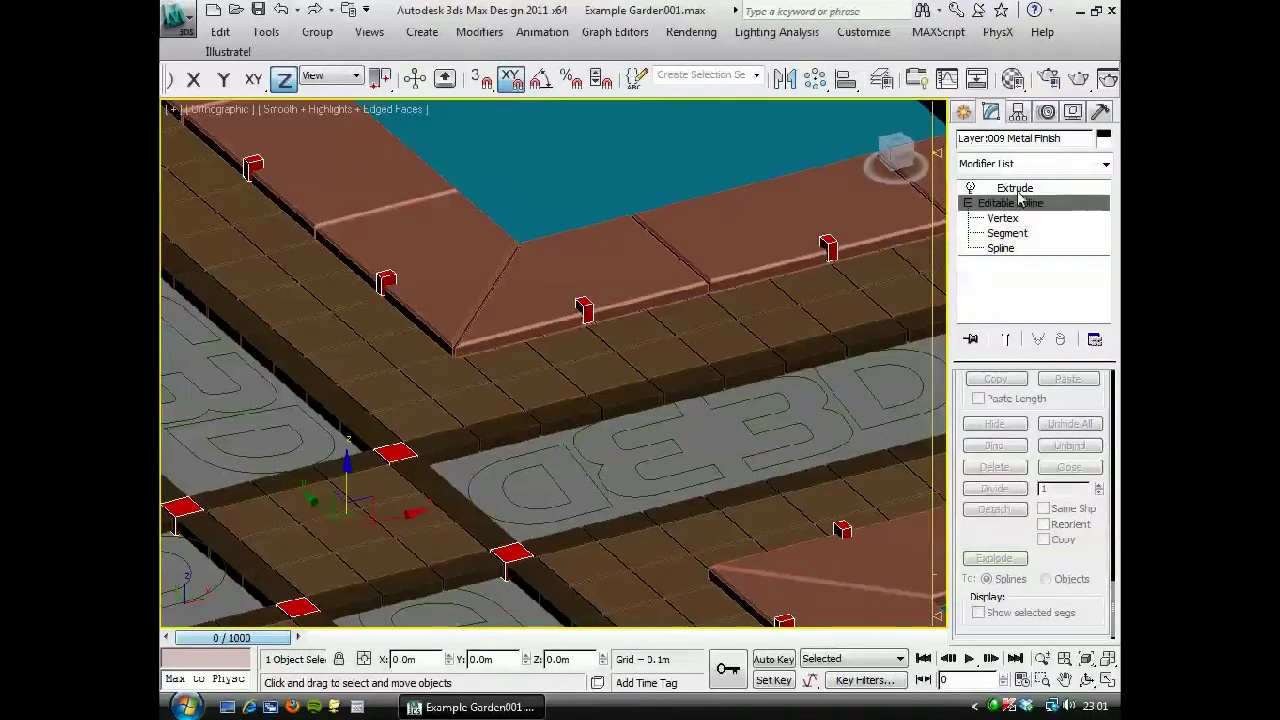
left_click(1015, 188)
left_click(1105, 163)
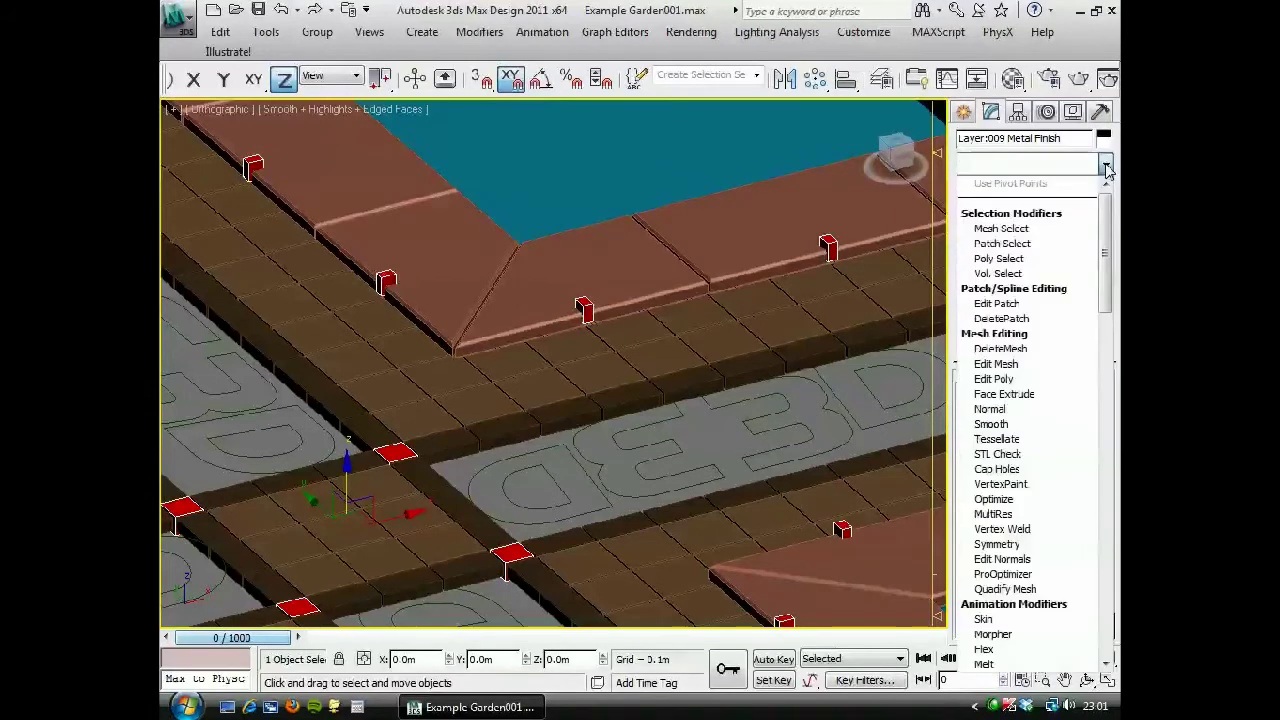
left_click(1000, 382)
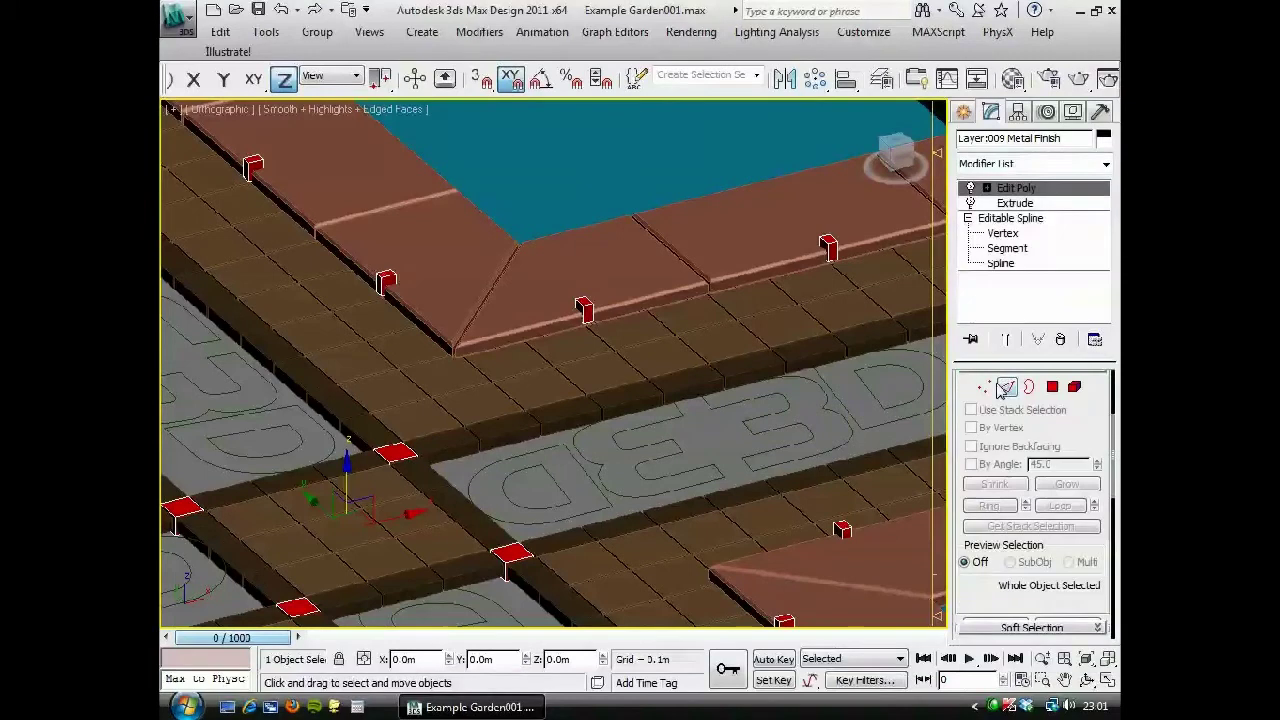
Select all edges of the metal finish and chamfer them.
left_click(1008, 388)
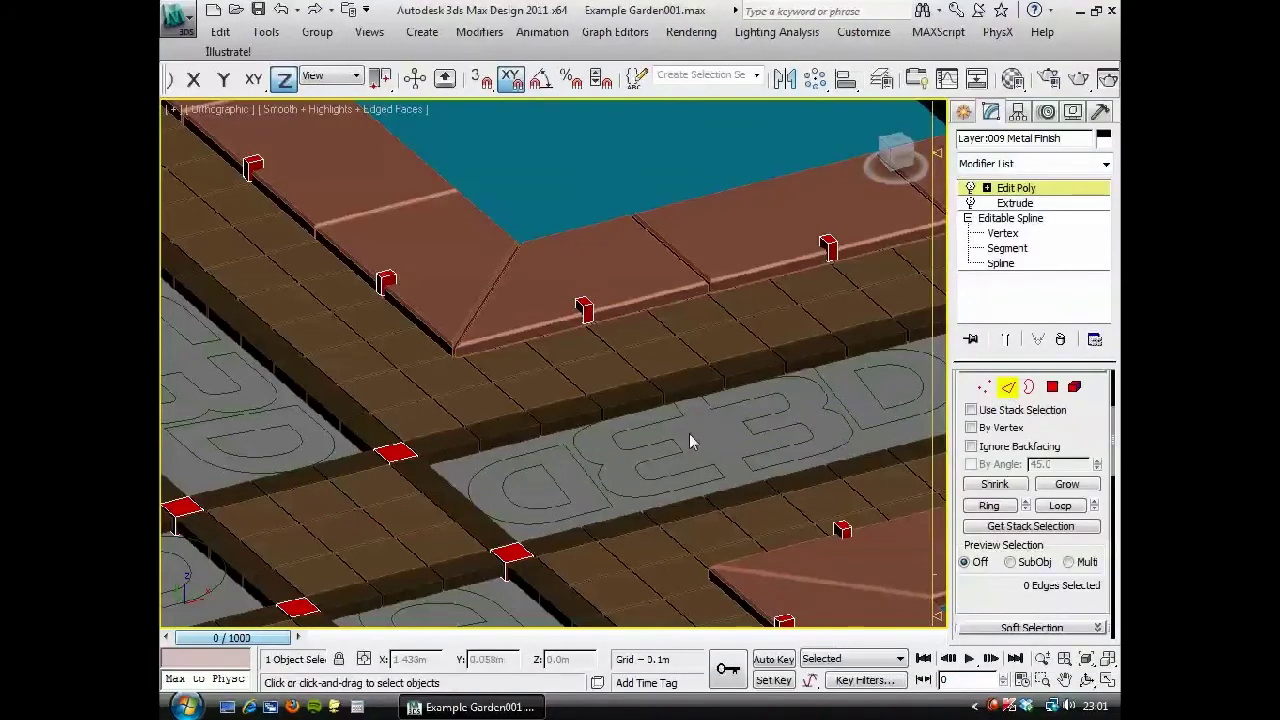
key("ctrl+a")
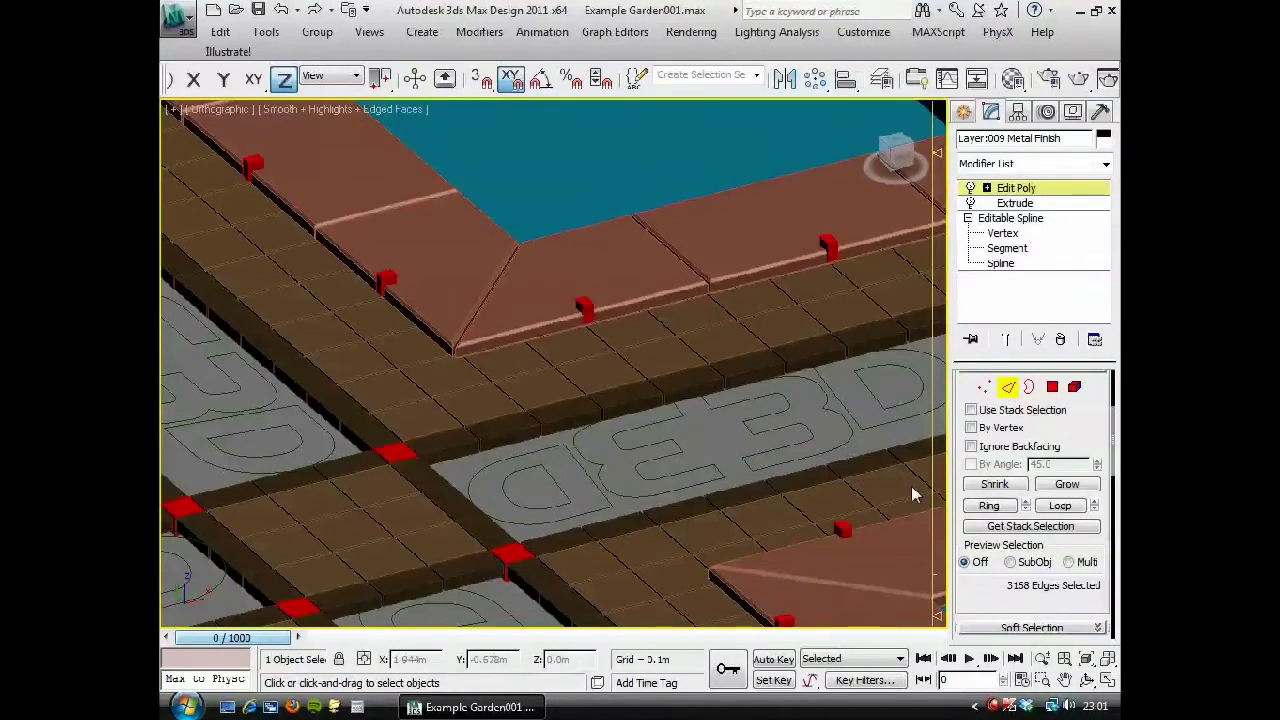
left_click_drag(980, 602, 998, 325)
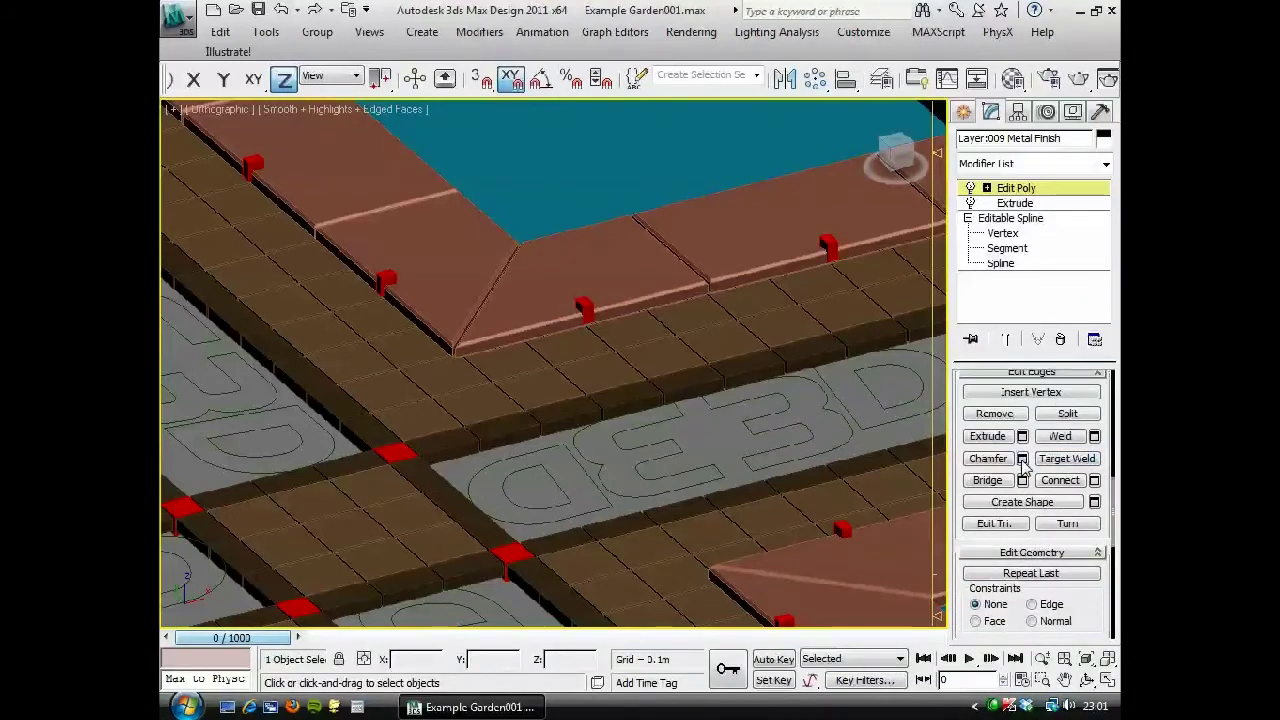
left_click(1023, 459)
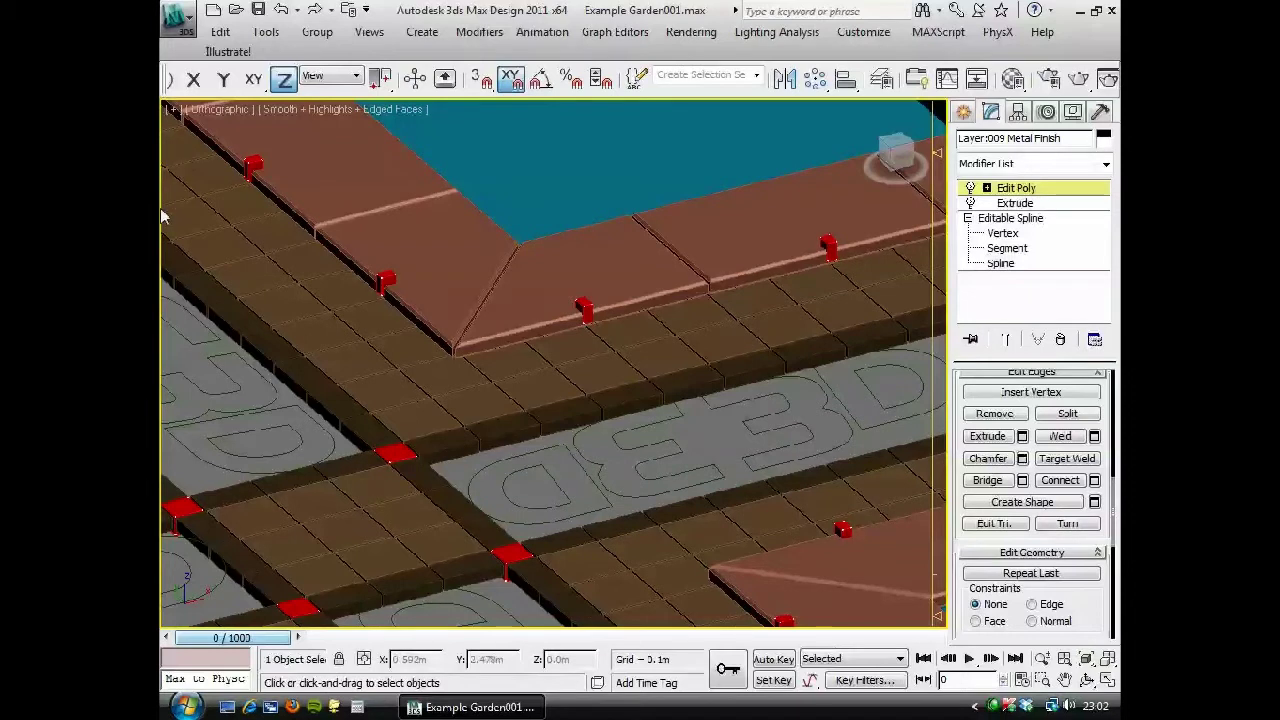
left_click(1016, 188)
middle_click_drag(529, 443, 540, 380)
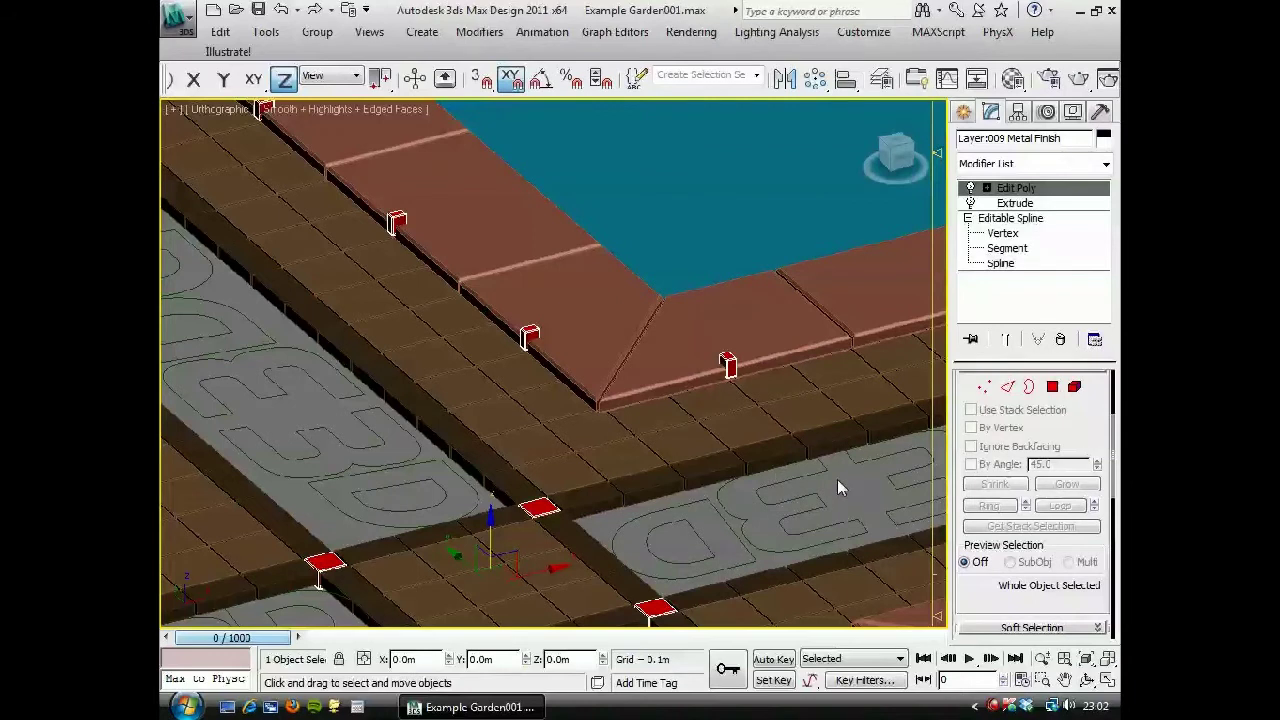
Zoom out over the garden grid, select the light paving object and orbit to a top-down view.
left_click(1042, 658)
left_click_drag(608, 374, 571, 343)
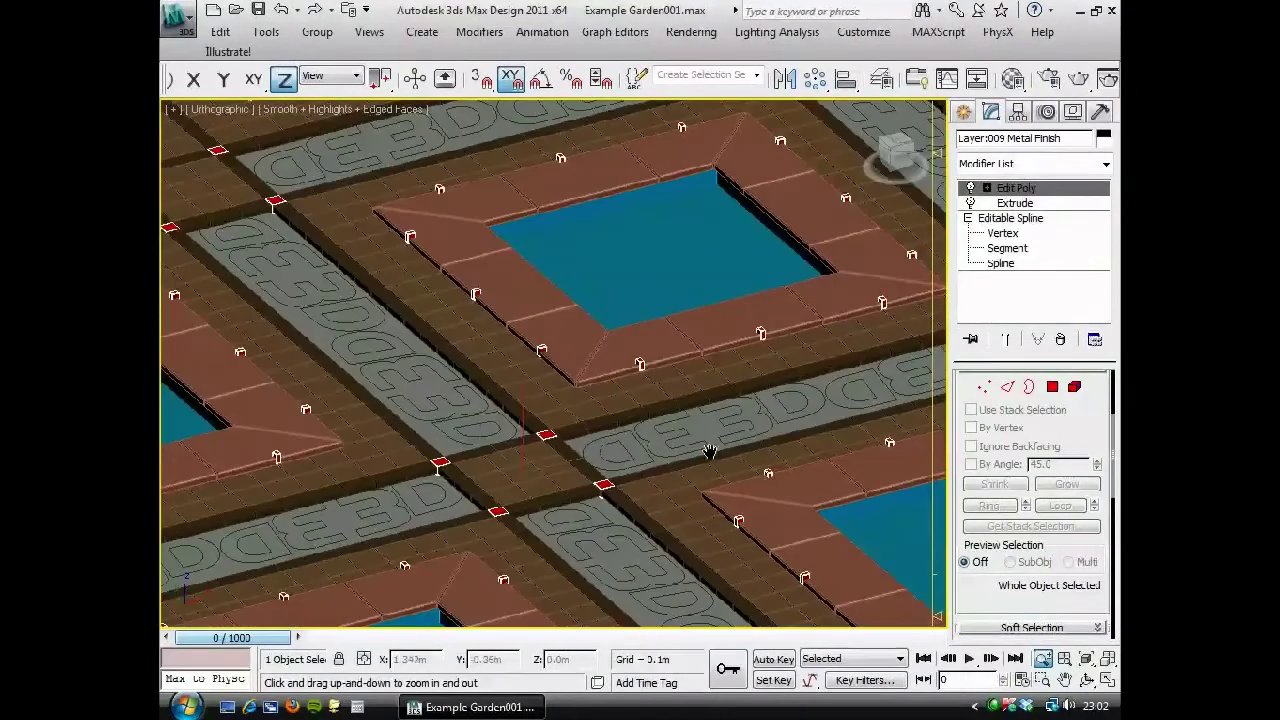
middle_click_drag(709, 449, 511, 442)
scroll(409, 345, "down", 1)
scroll(511, 442, "down", 3)
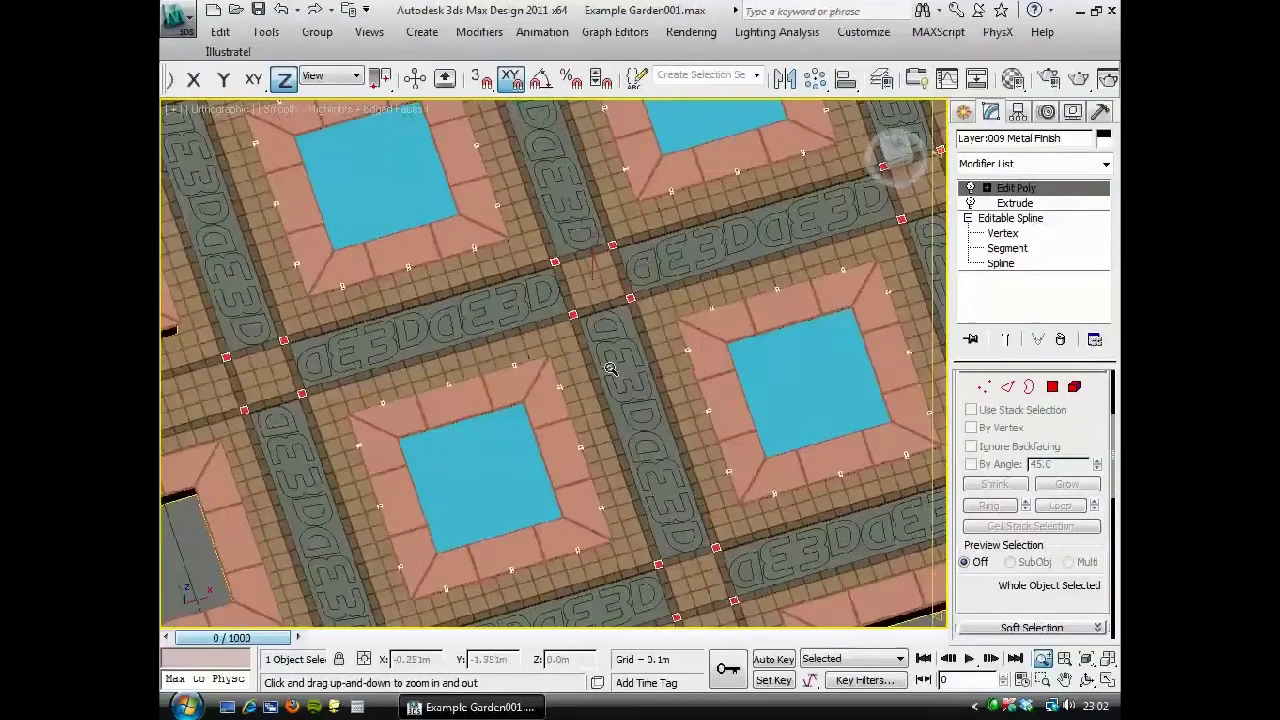
key("w")
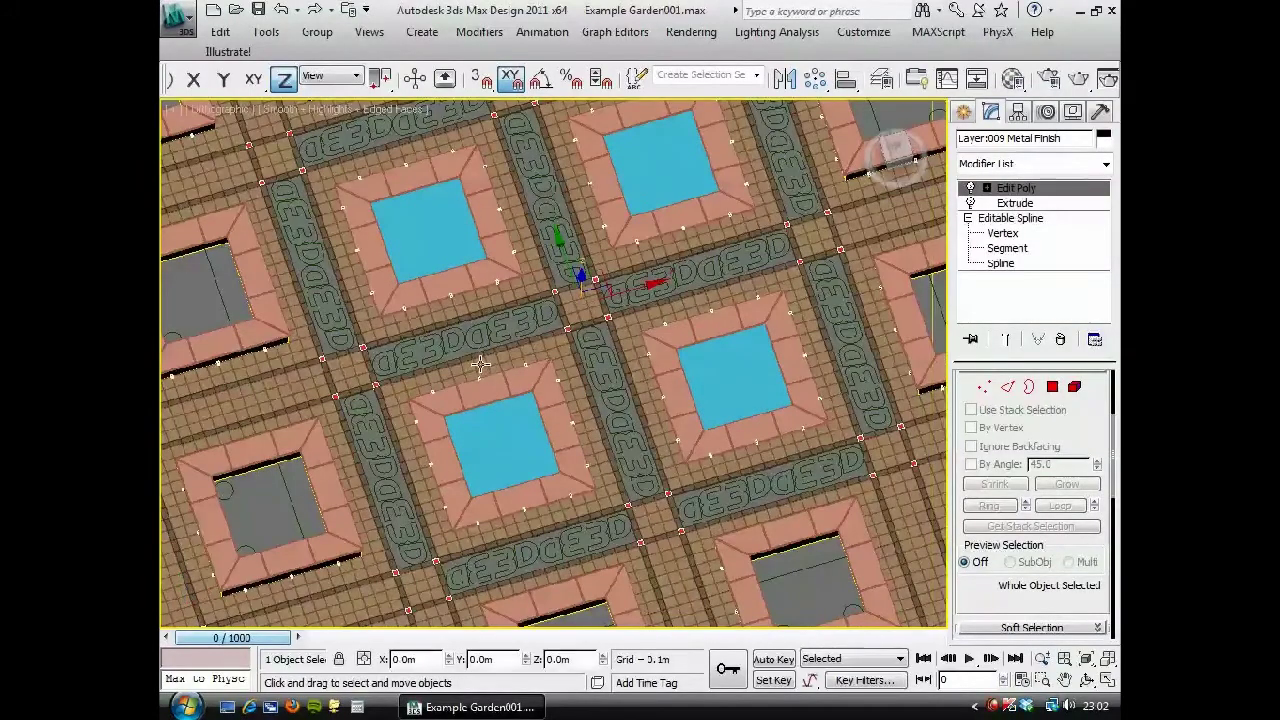
left_click(480, 365)
middle_click_drag(536, 364, 555, 391, "alt")
scroll(554, 405, "down", 4)
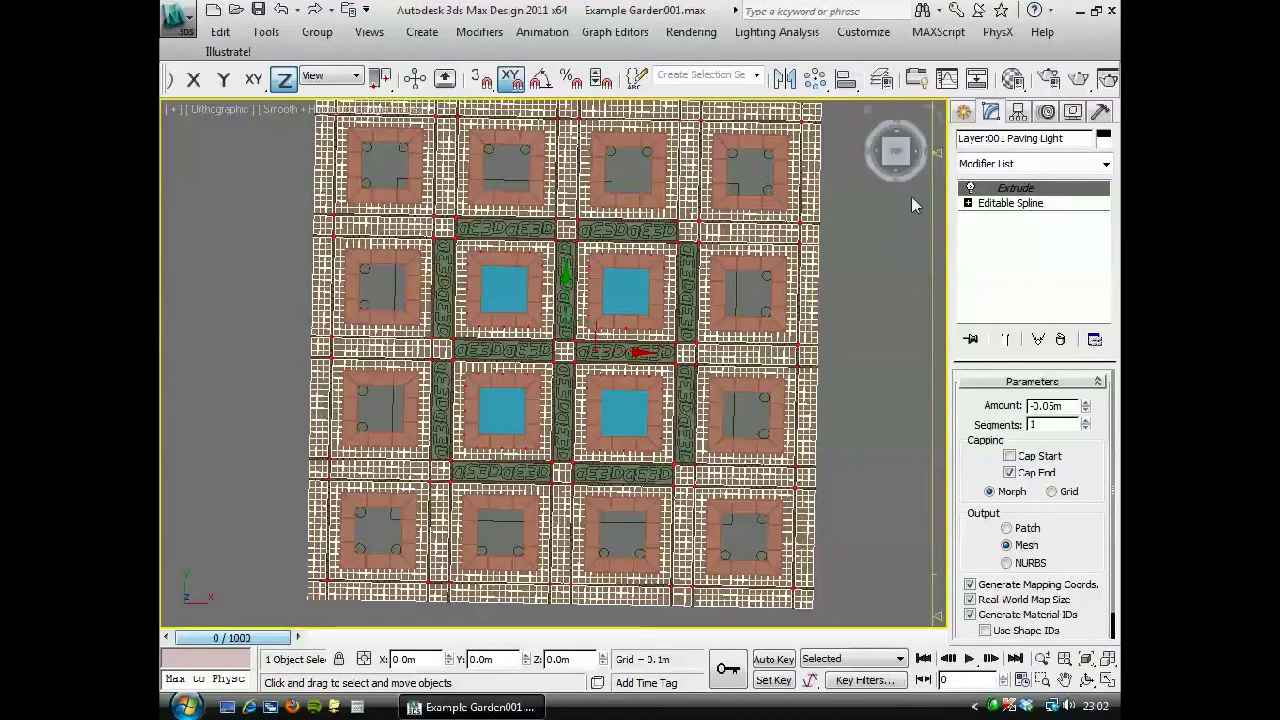
Isolate the light paving in Top view and zoom to its extents.
key("t")
key("alt+q")
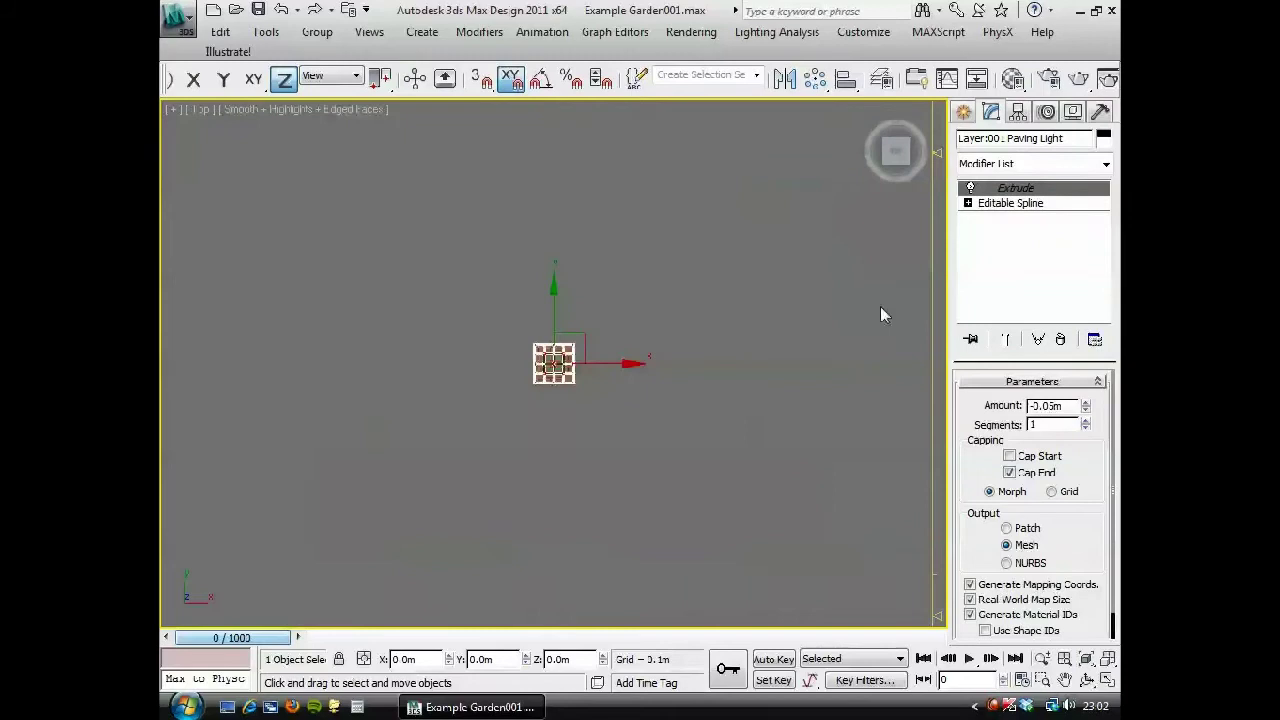
left_click(1086, 659)
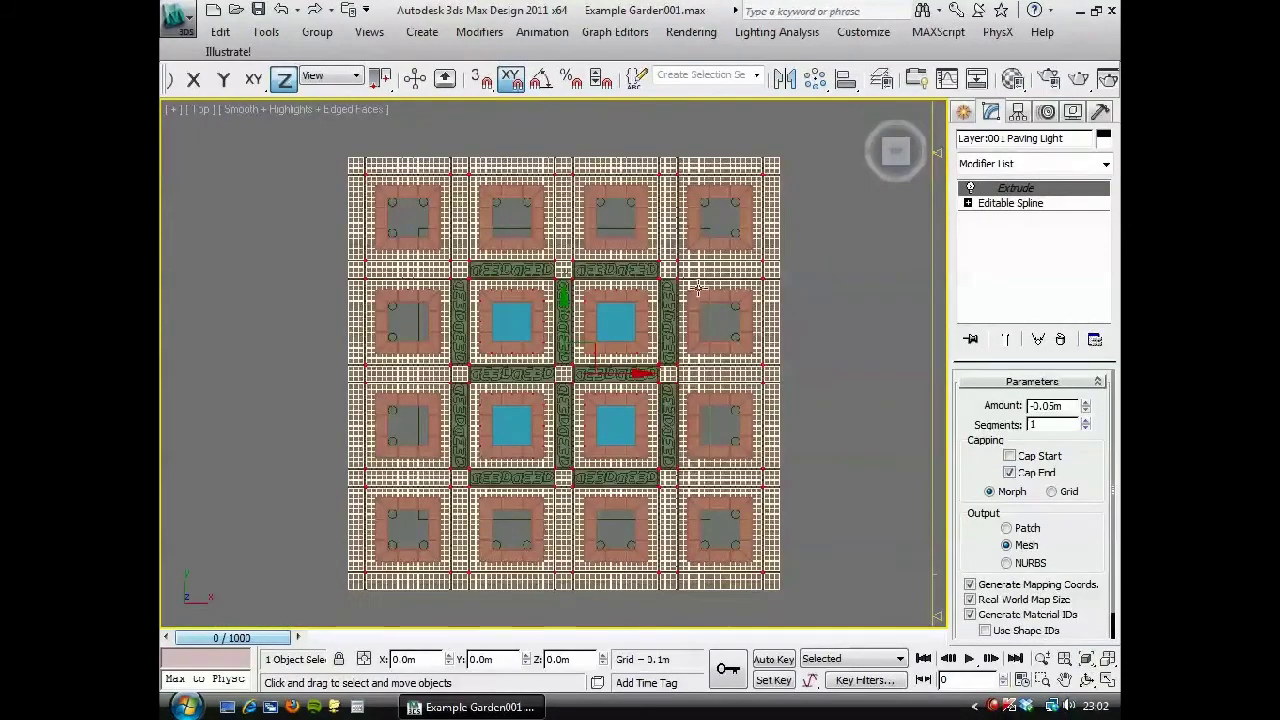
Insert an Edit Spline modifier above the Editable Spline base and expand its sub-object levels.
left_click(1046, 204)
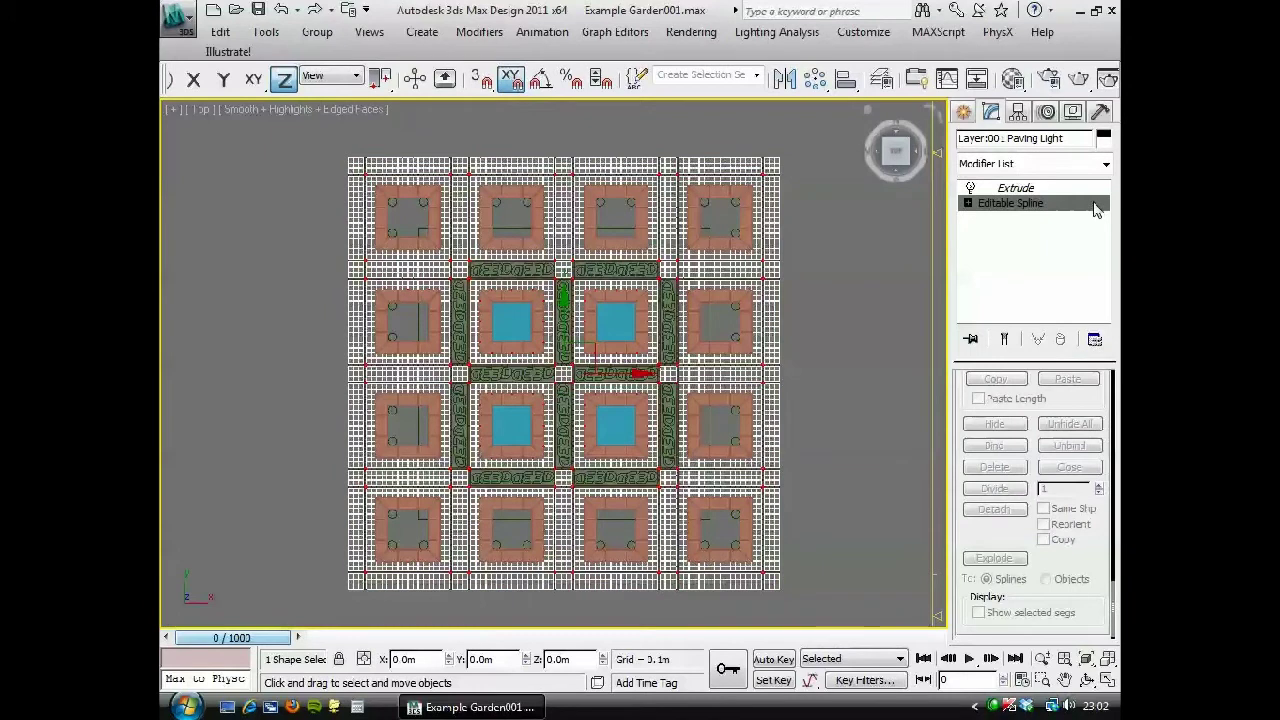
left_click(1105, 164)
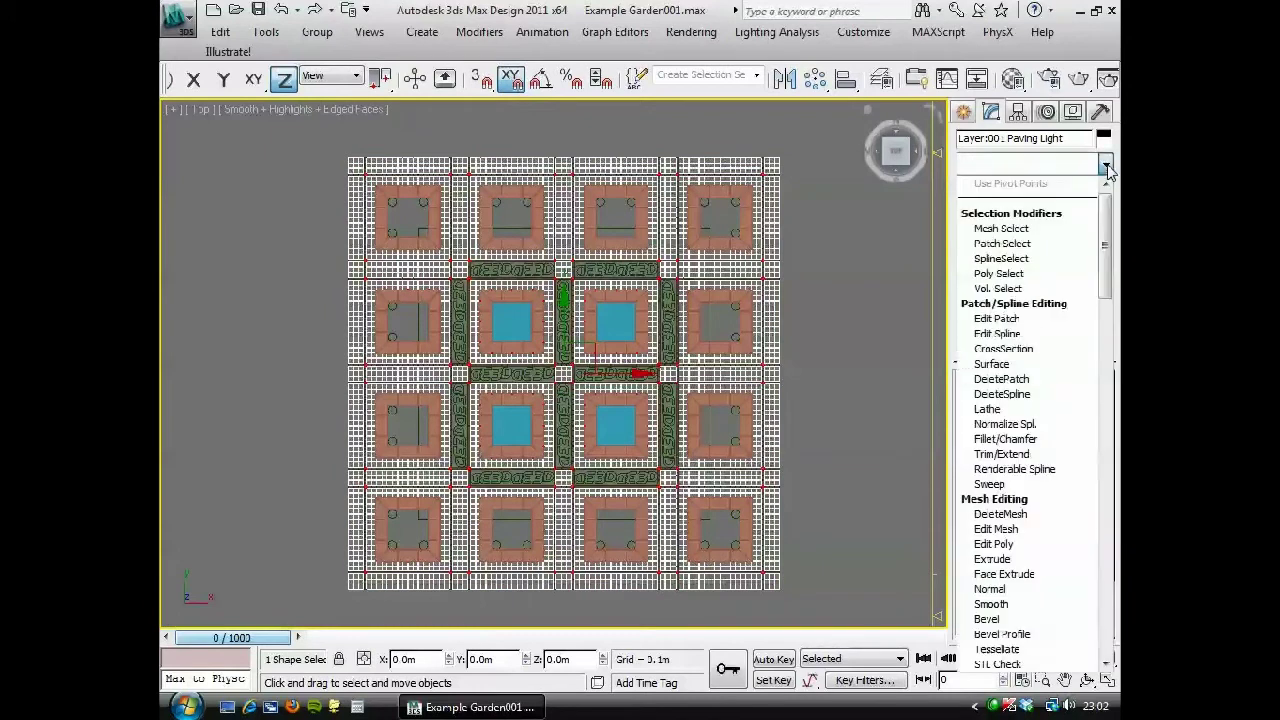
left_click(1020, 338)
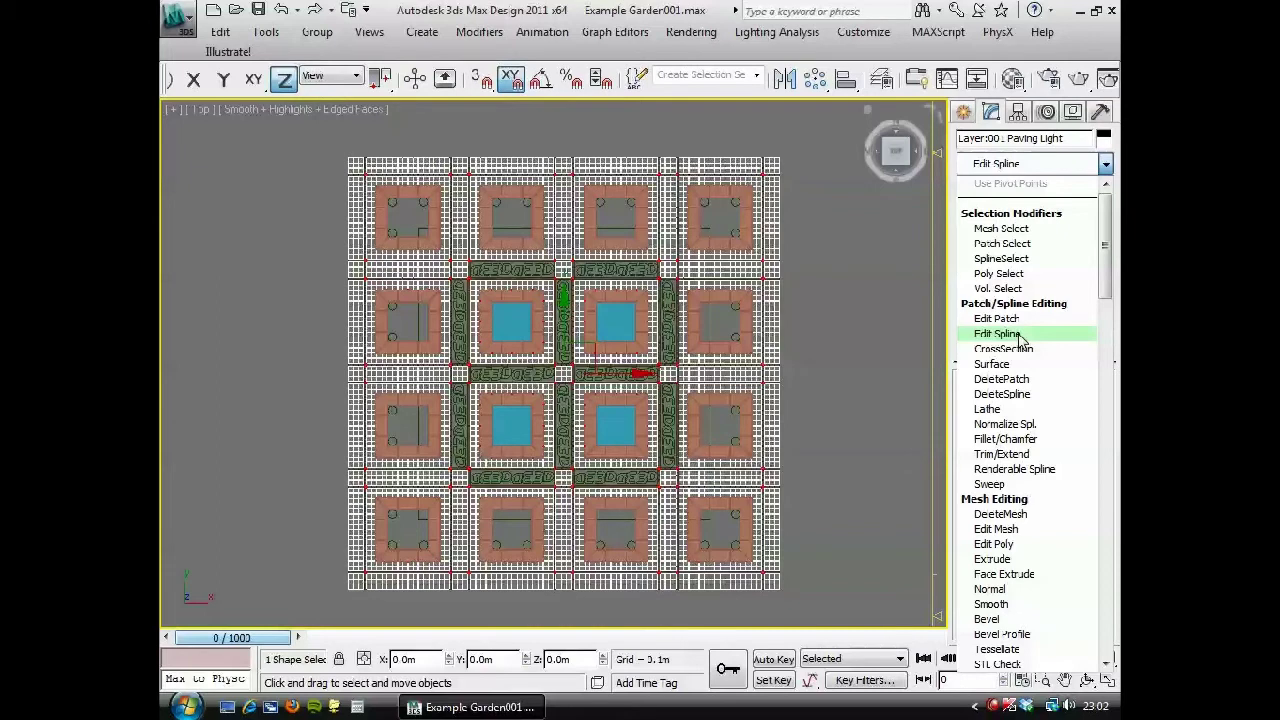
left_click(1019, 335)
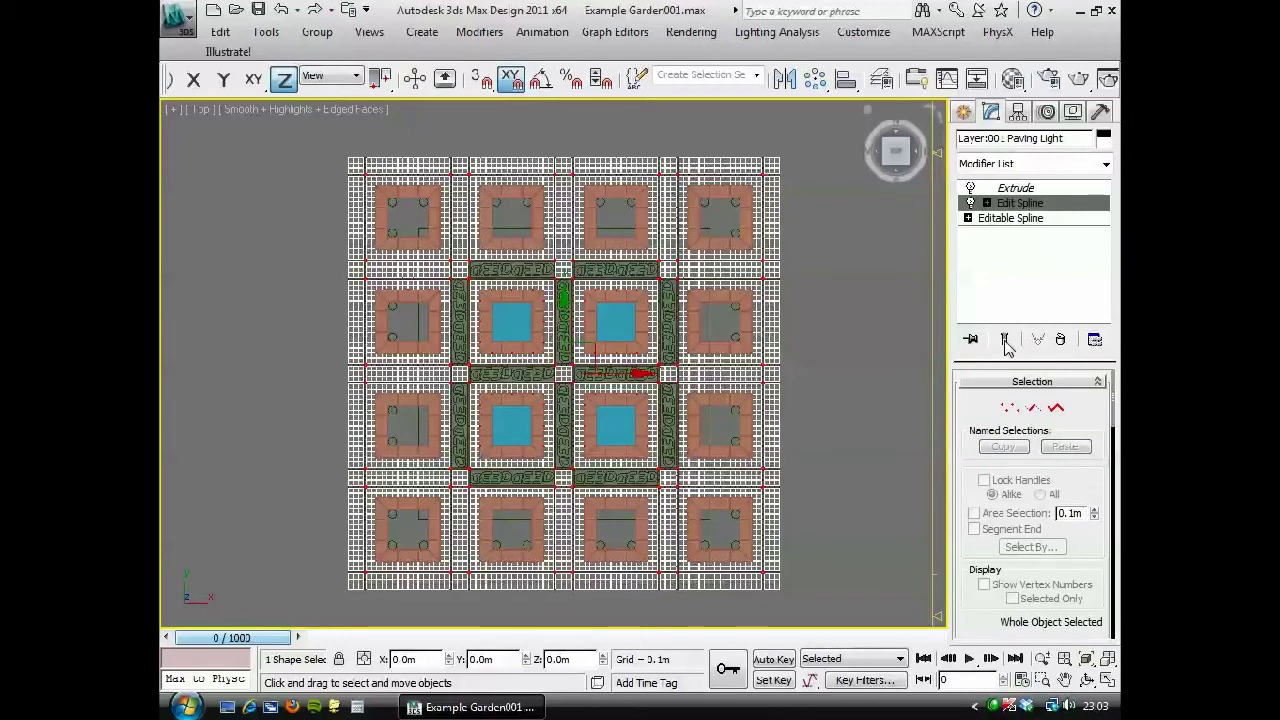
left_click(987, 203)
At Spline level, region-select and delete the paving tiles around the first central pools.
left_click(1033, 249)
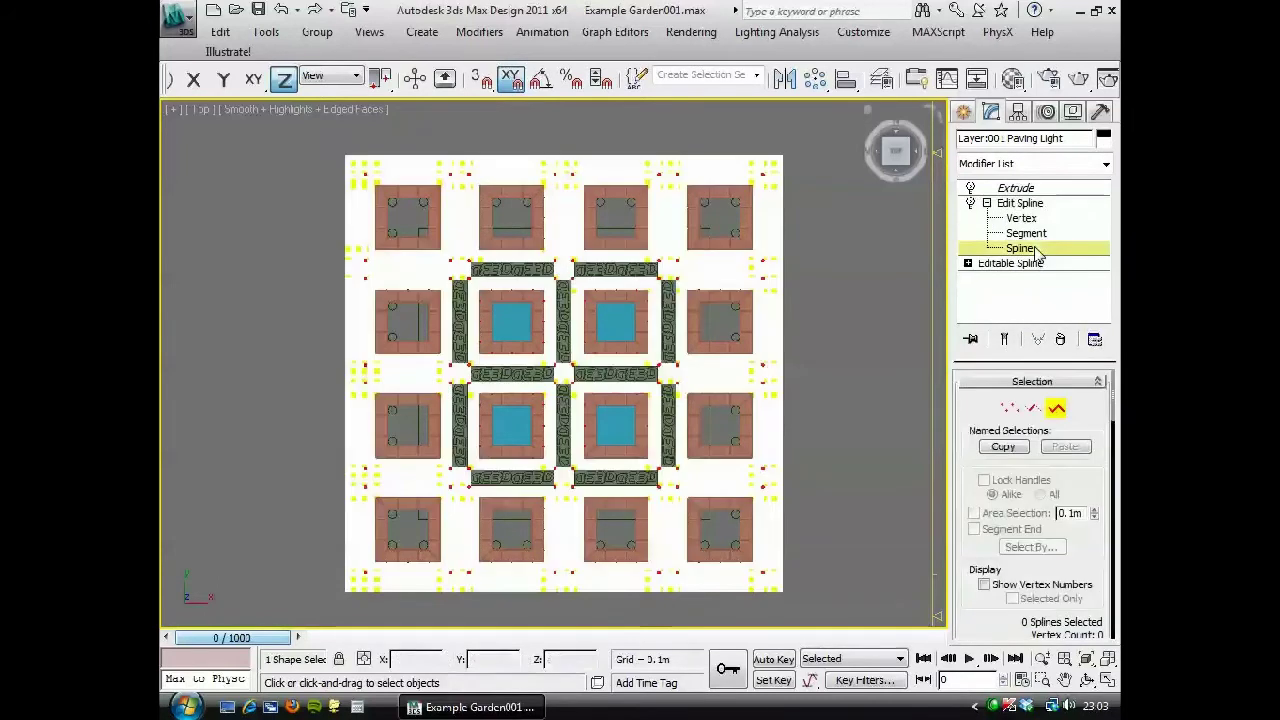
scroll(495, 293, "up", 2)
scroll(495, 293, "up", 5)
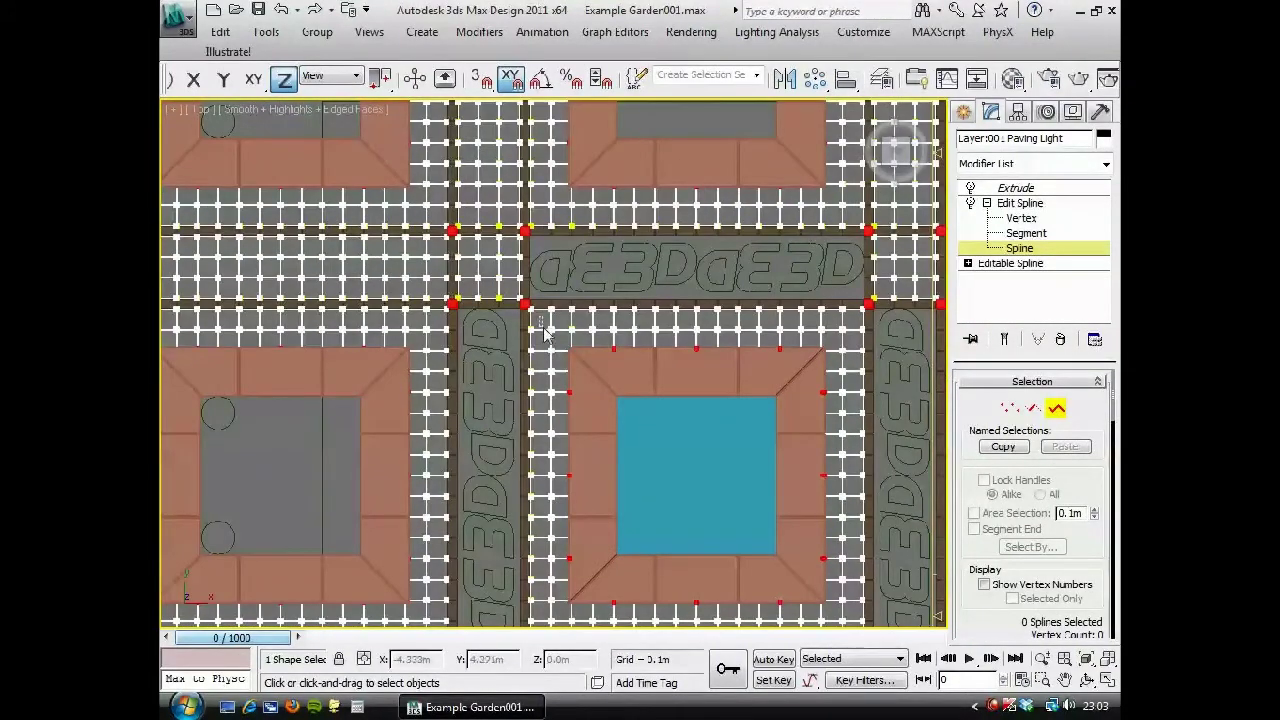
left_click_drag(545, 335, 850, 615)
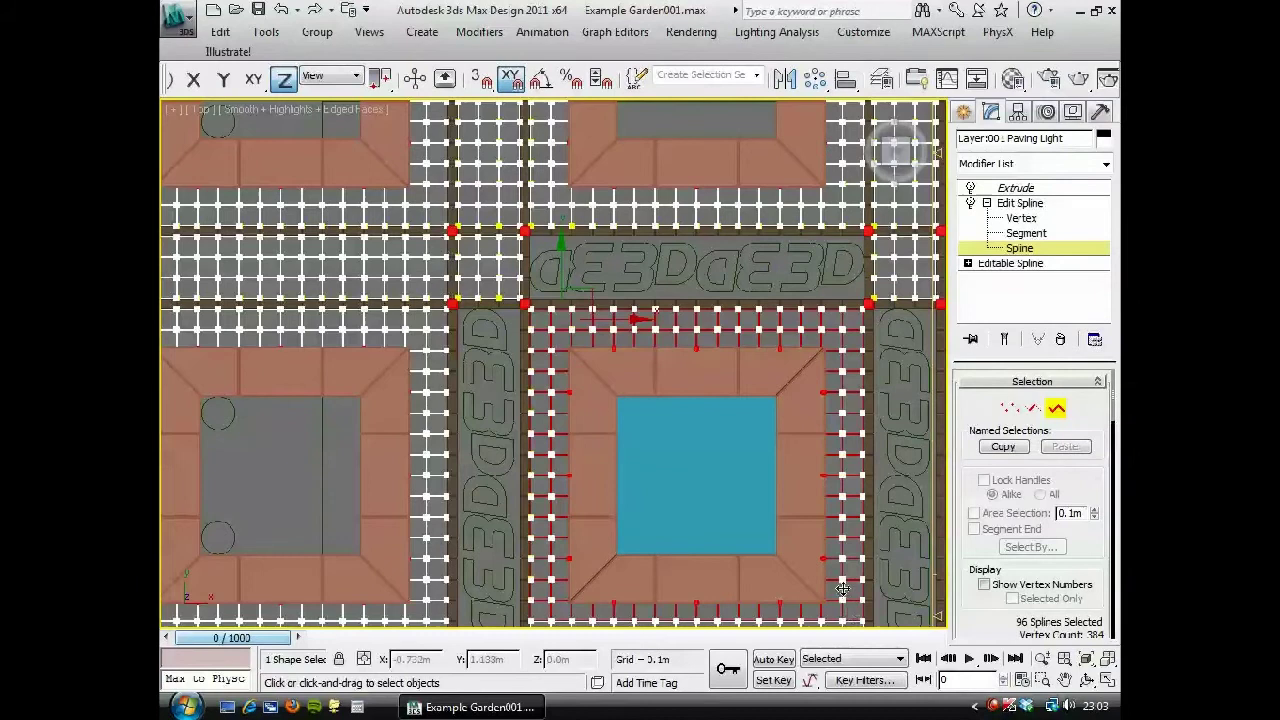
key("Delete")
scroll(560, 390, "down", 6)
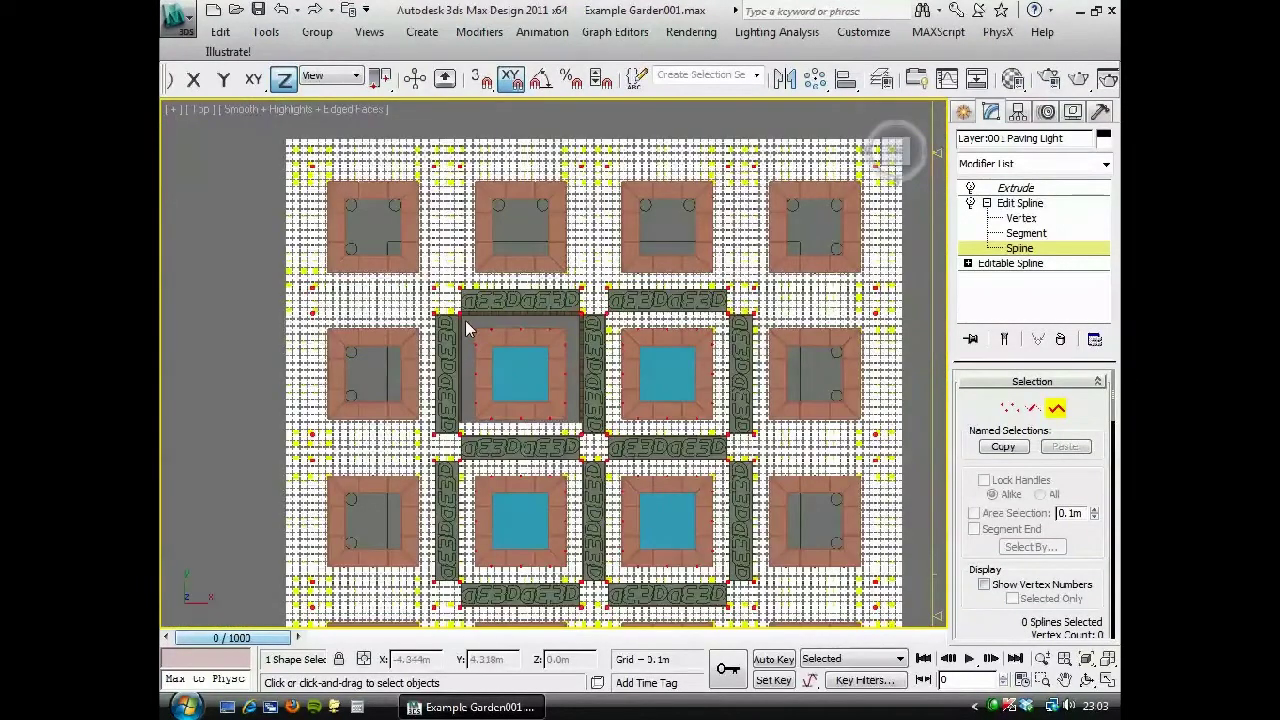
left_click_drag(466, 328, 585, 442)
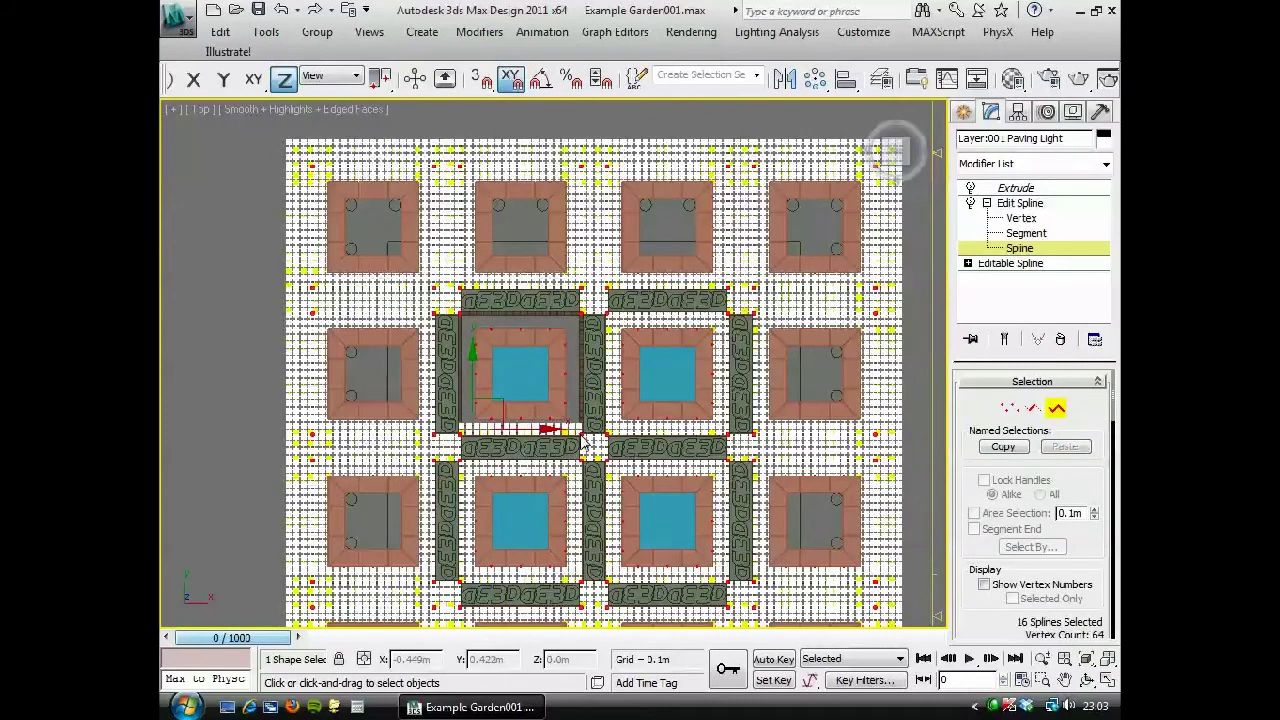
left_click(579, 434)
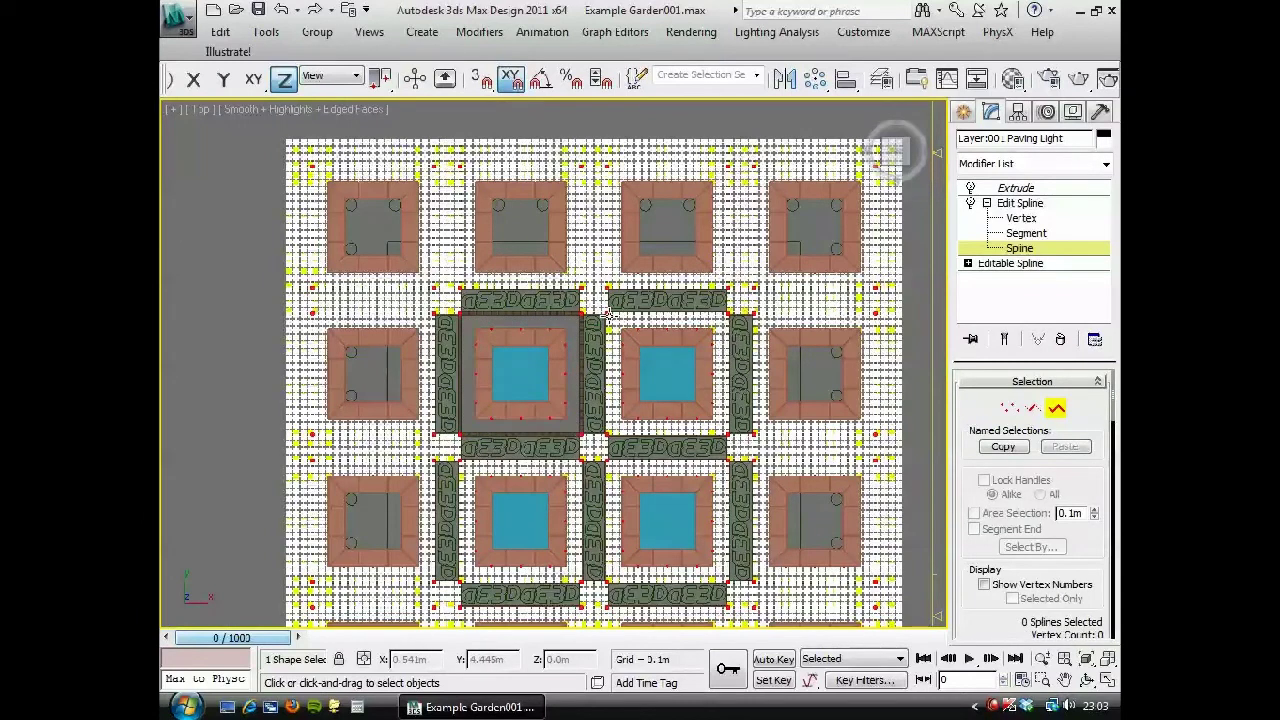
scroll(348, 90, "up", 3)
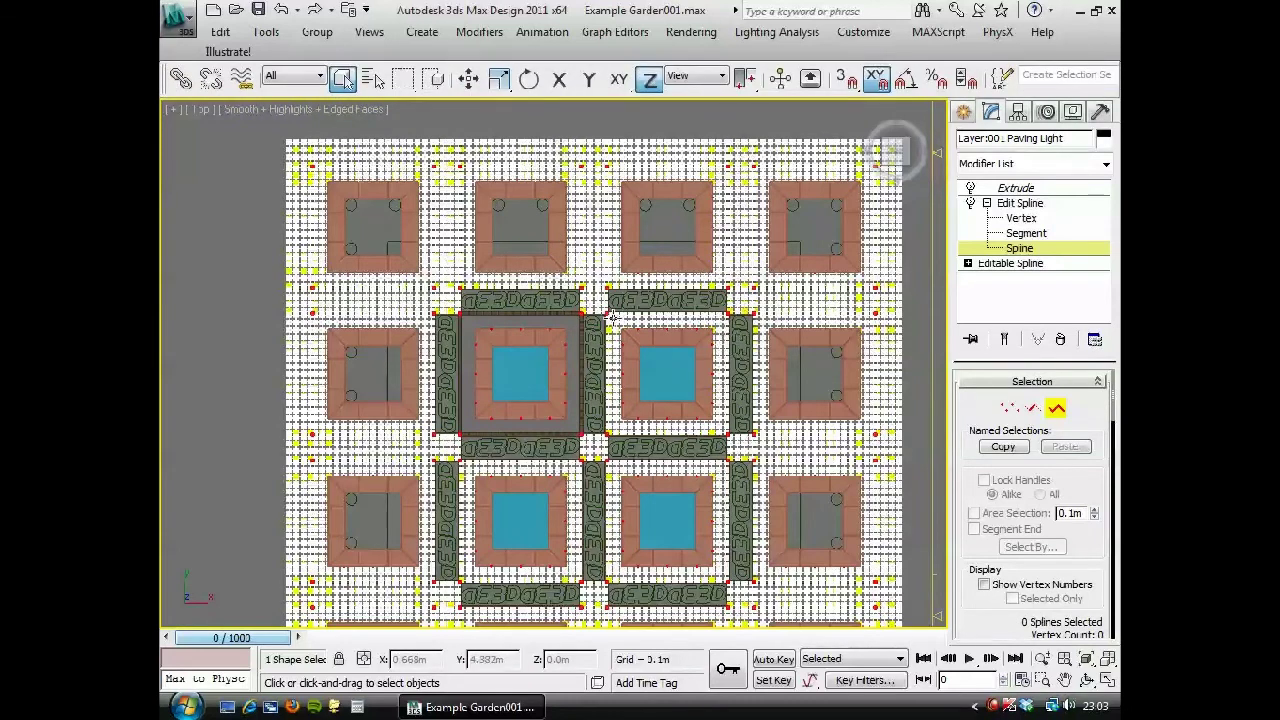
scroll(610, 332, "up", 4)
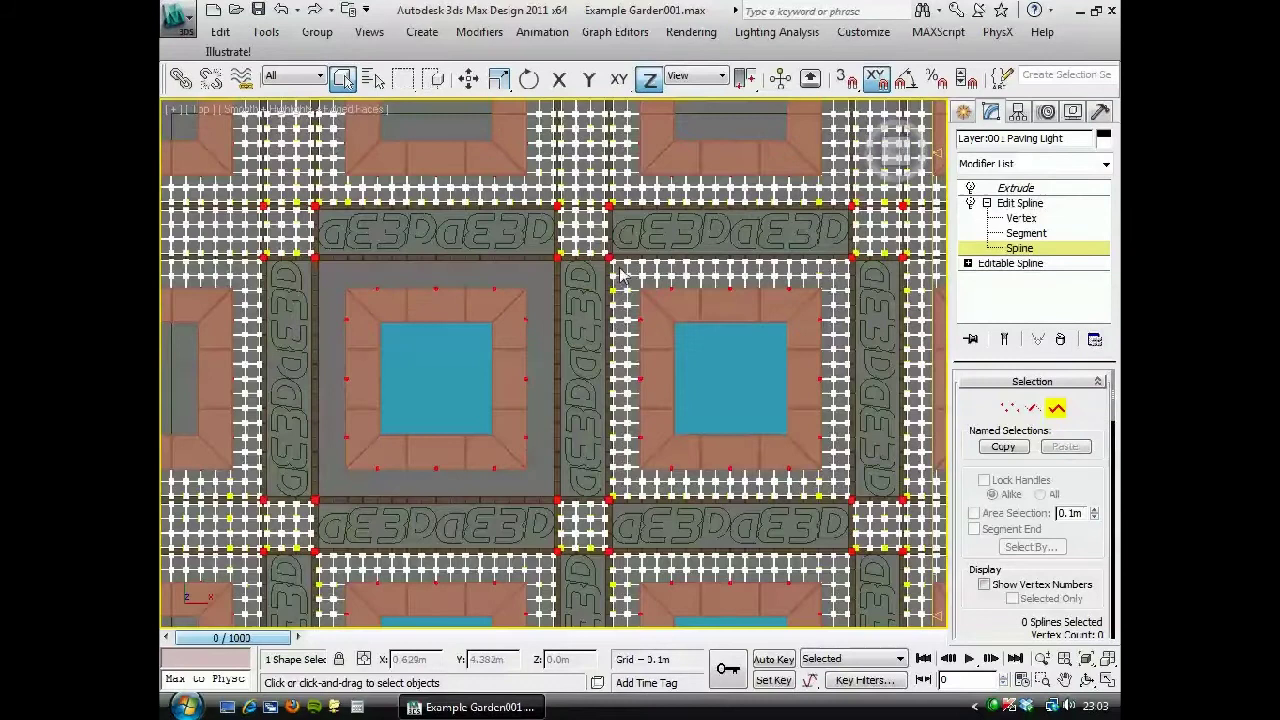
Select the paving tiles around the upper-right, lower-right and lower-left pools.
left_click_drag(620, 275, 843, 500)
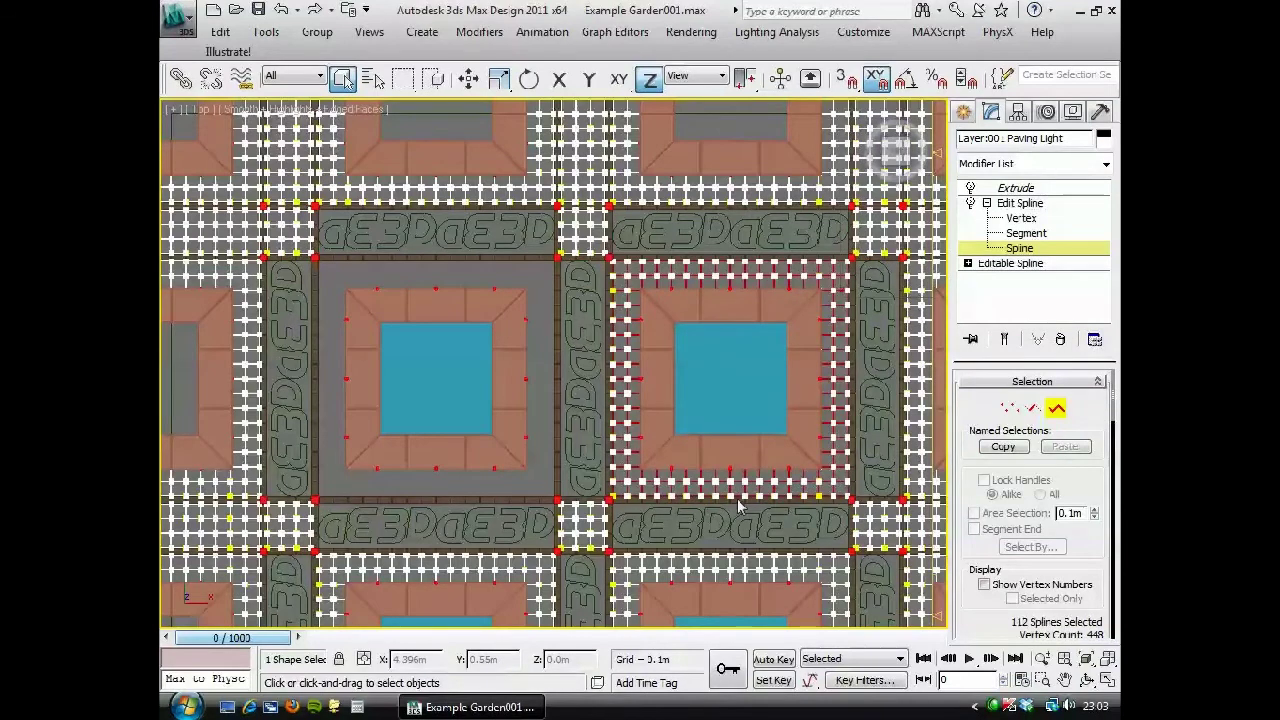
left_click(738, 507)
middle_click_drag(738, 507, 622, 220)
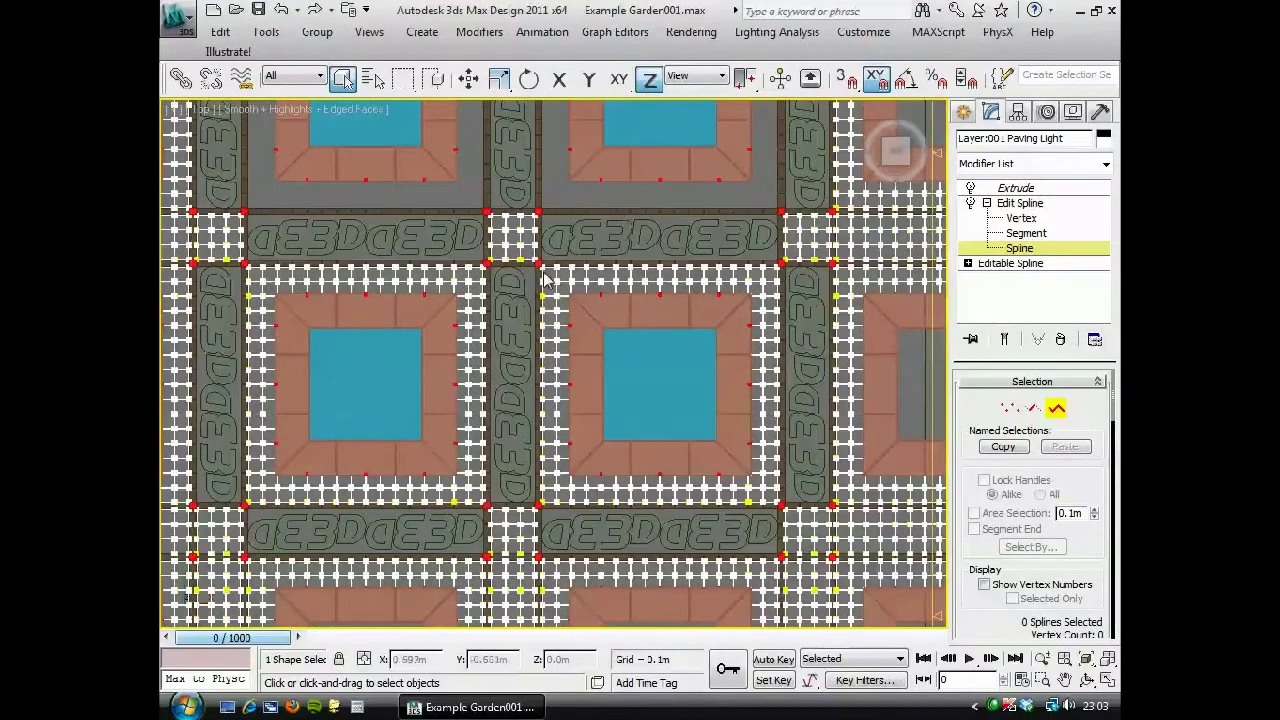
left_click_drag(620, 347, 776, 505)
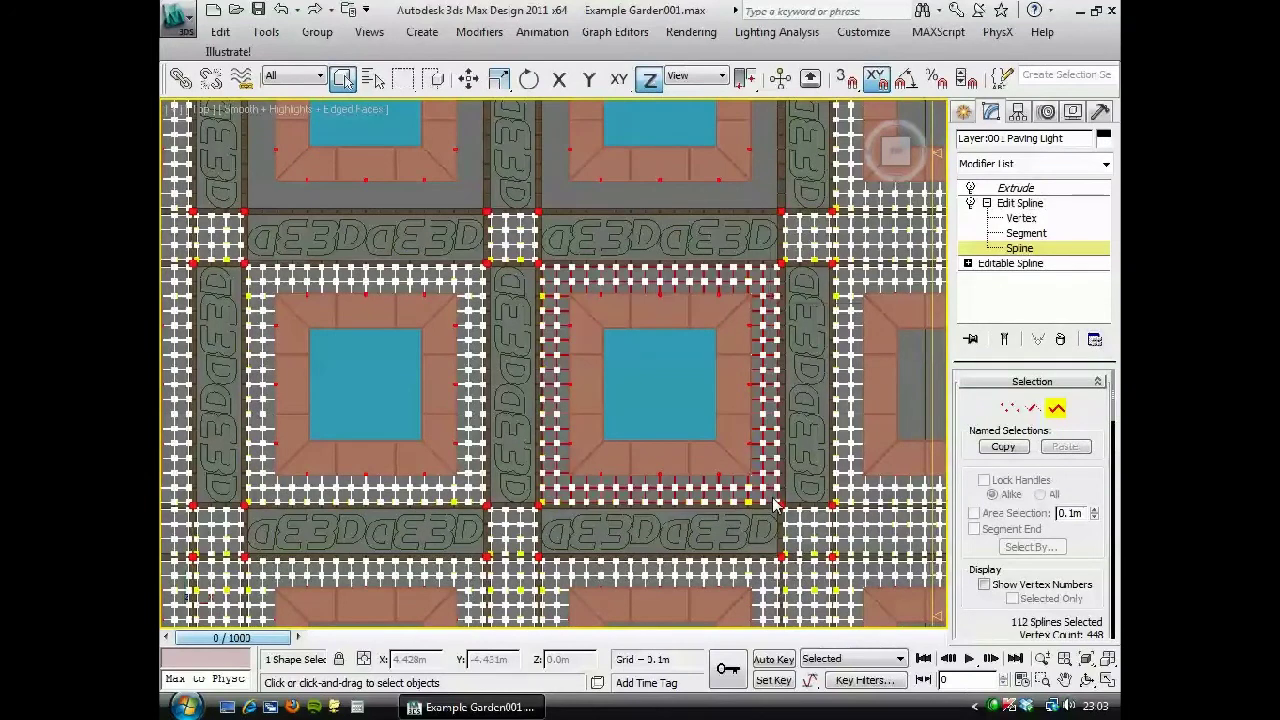
left_click_drag(248, 268, 481, 507)
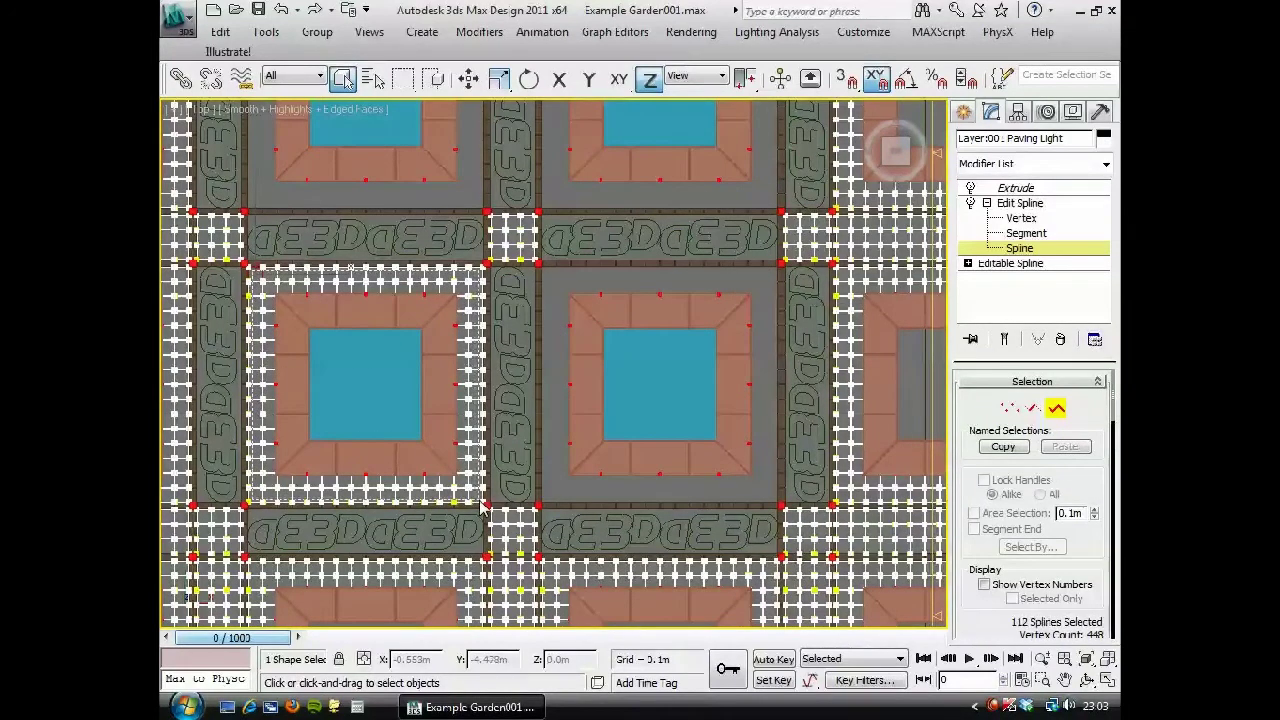
left_click(558, 347)
Leave Spline level and zoom out to view more of the paving.
left_click(1012, 249)
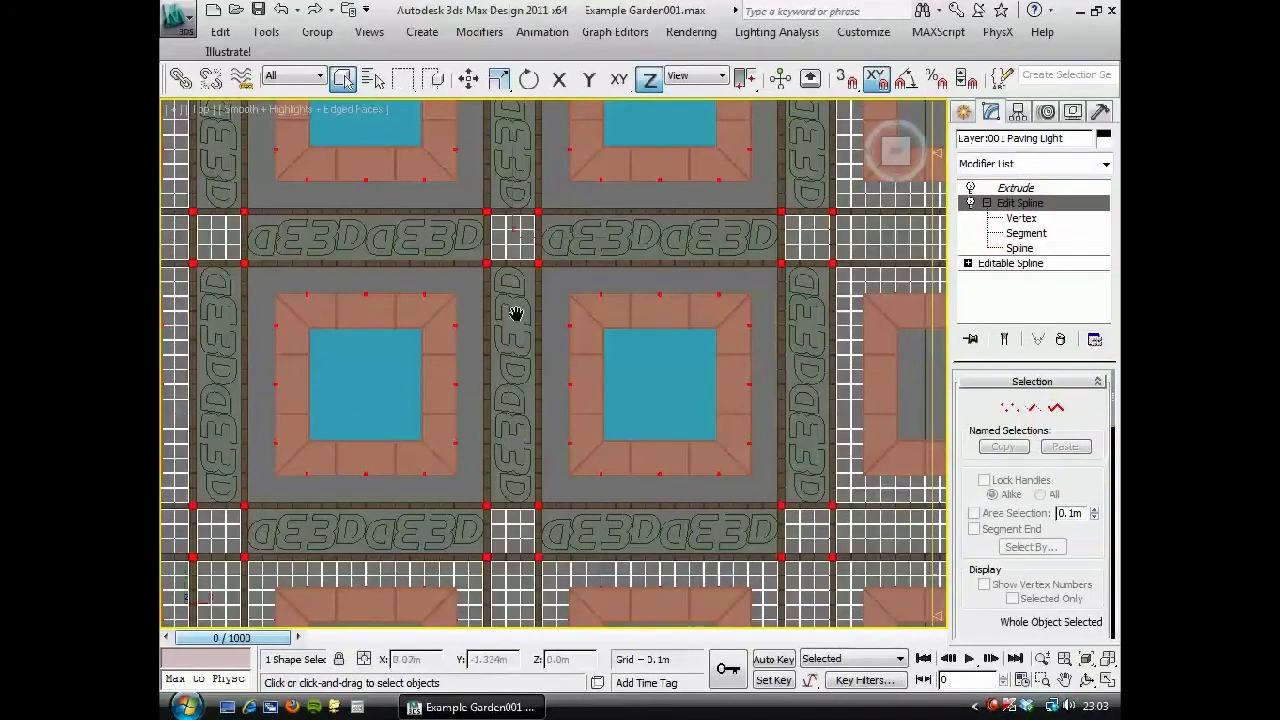
middle_click_drag(516, 313, 523, 357)
scroll(523, 277, "down", 5)
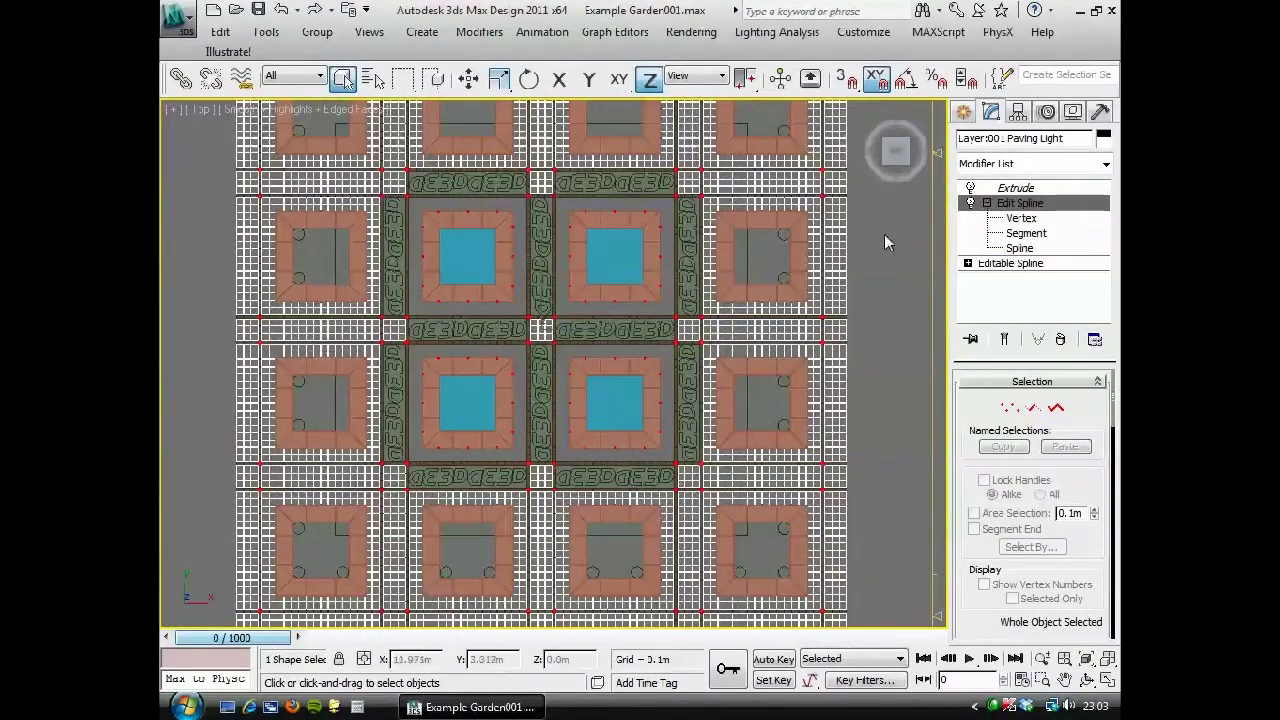
middle_click_drag(871, 266, 853, 348)
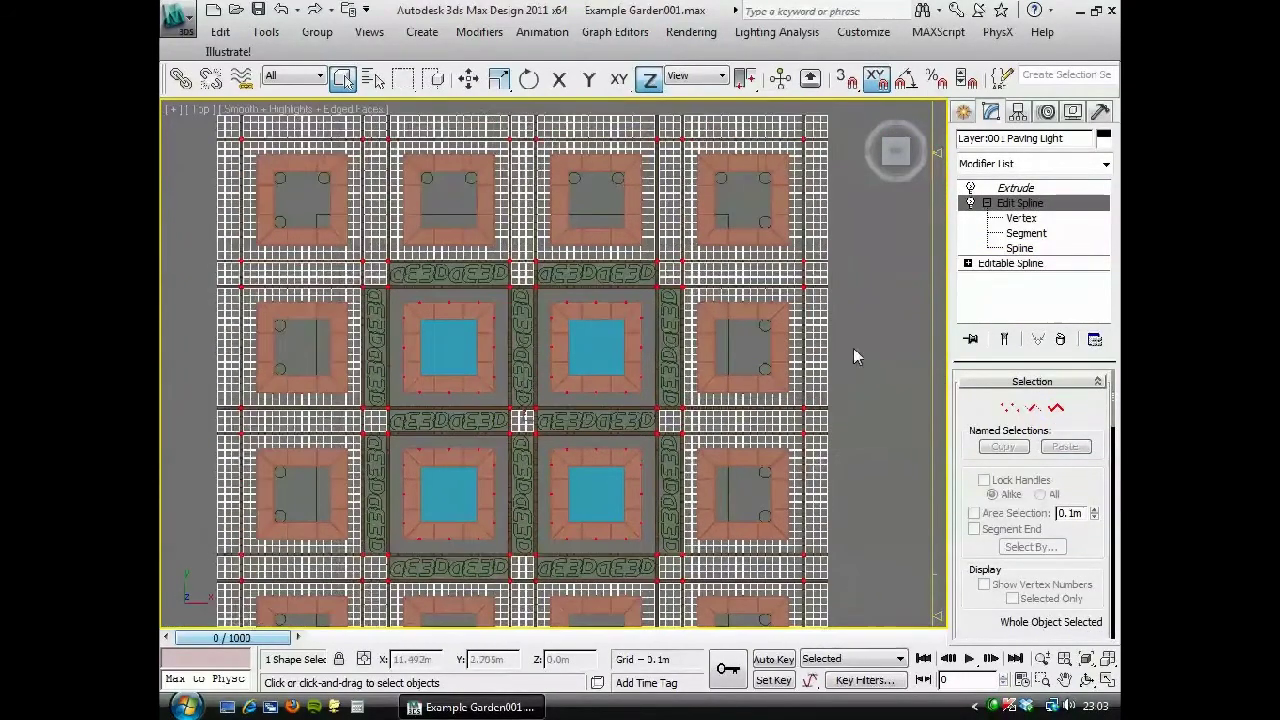
With vertex snapping on, draw a Plane primitive corner to corner over the whole paving.
left_click(877, 265)
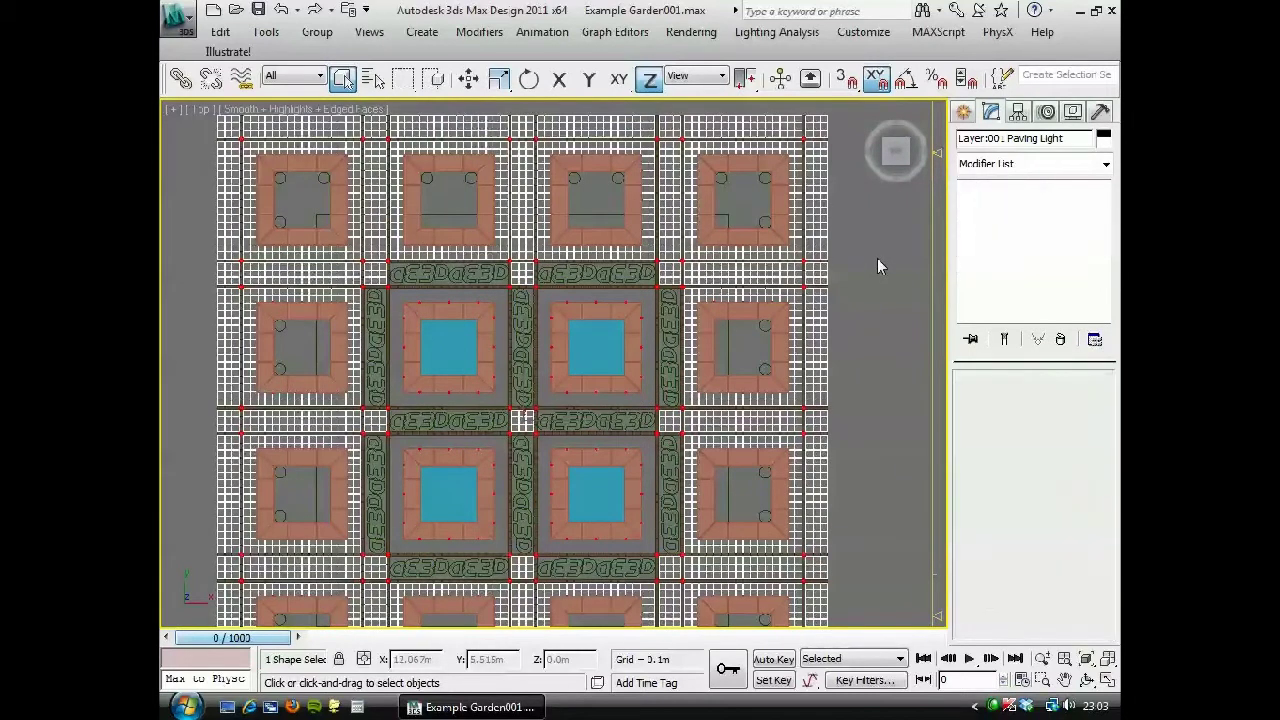
left_click(197, 119)
left_click(963, 111)
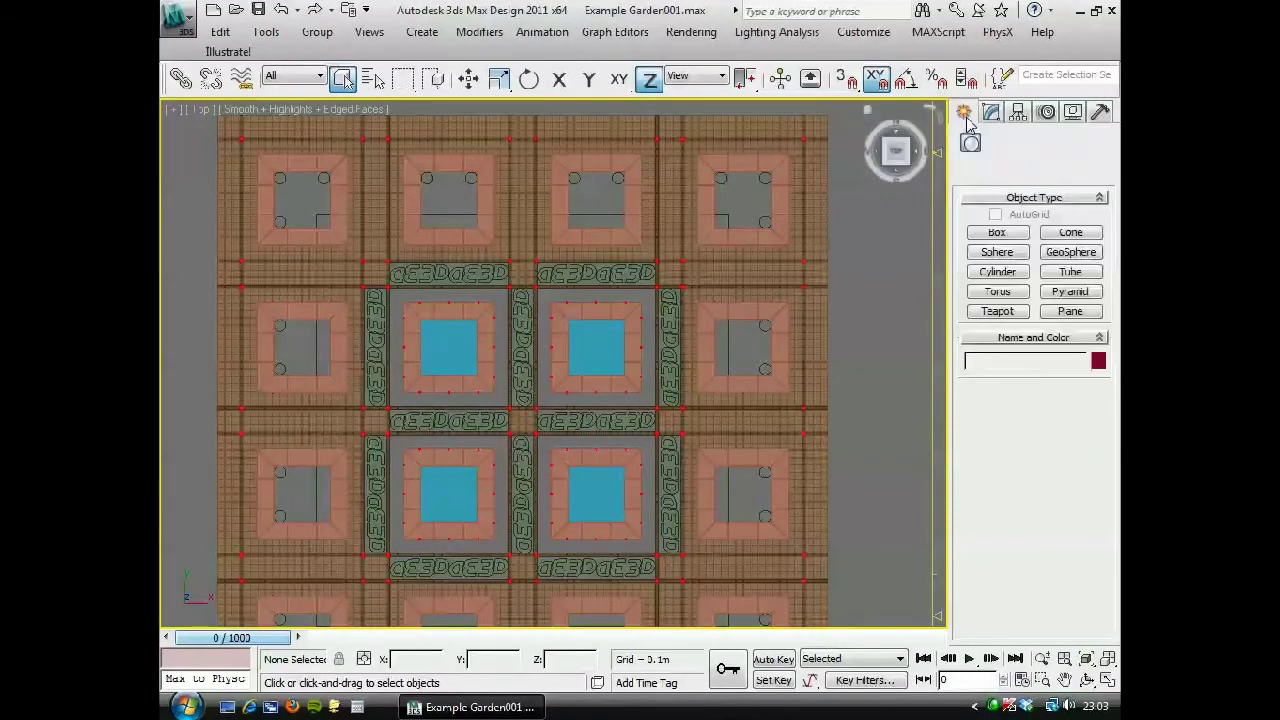
left_click(1070, 311)
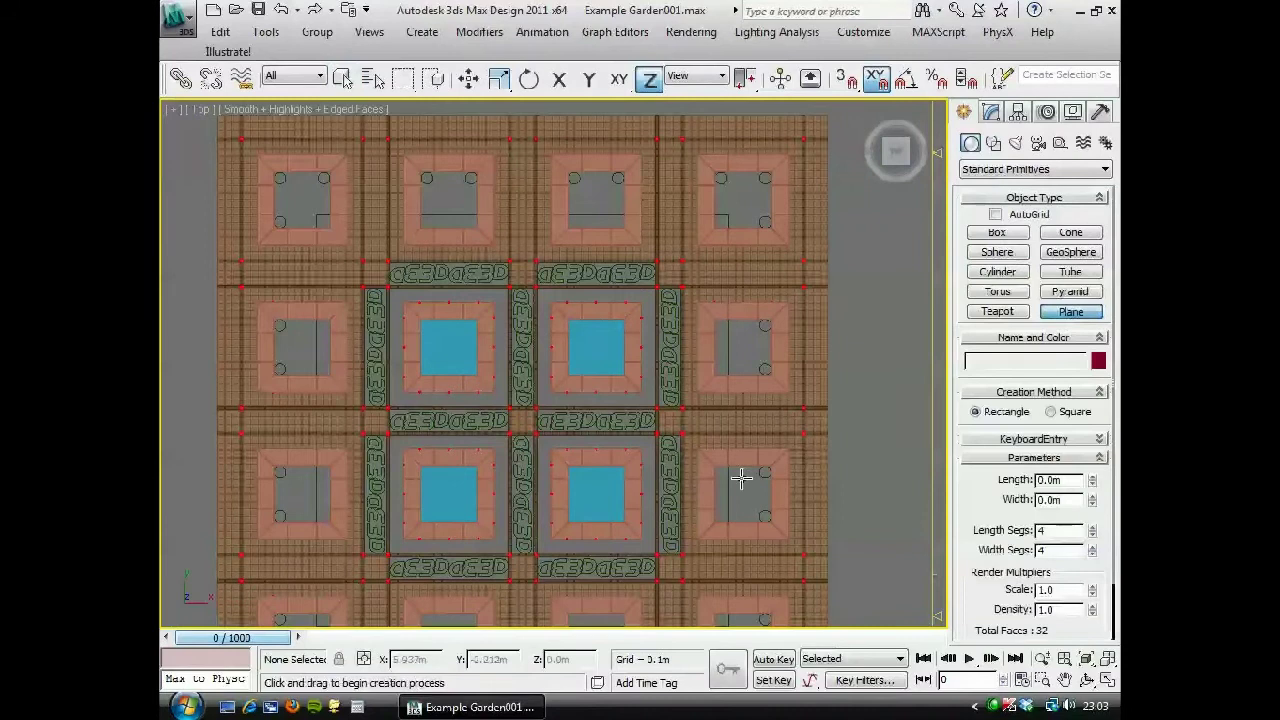
scroll(651, 440, "down", 2)
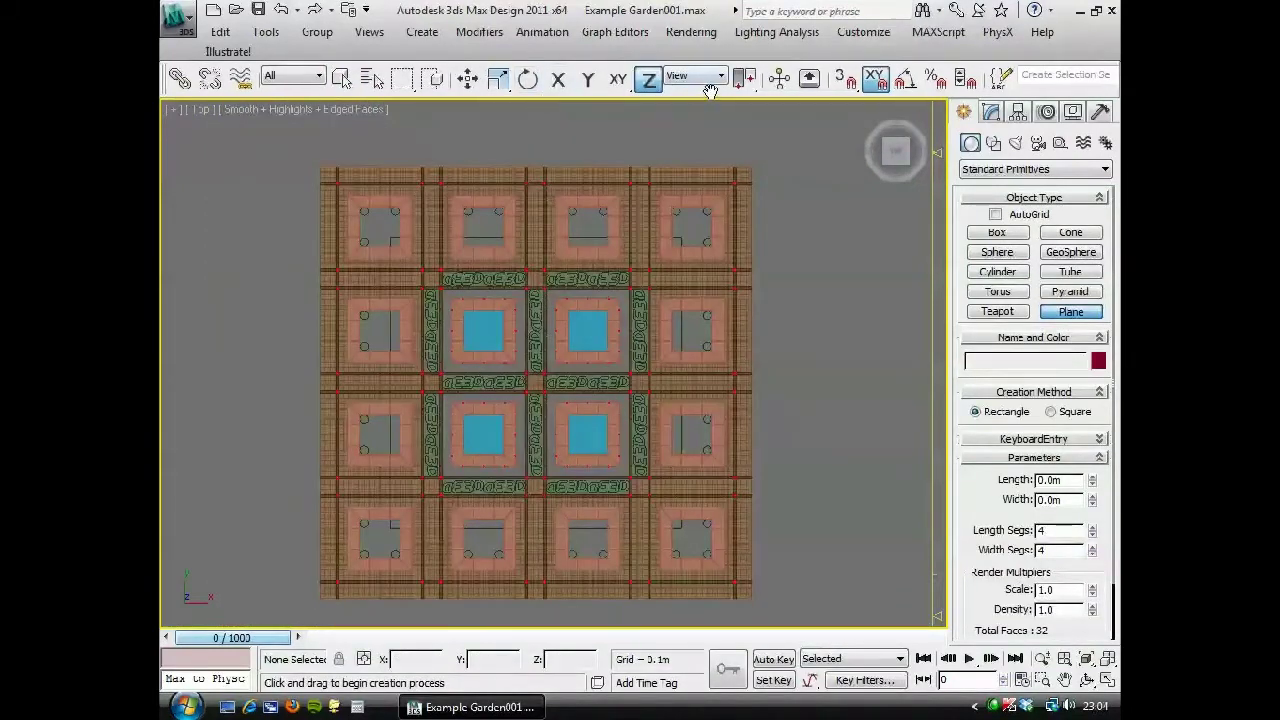
left_click_drag(668, 84, 521, 84)
left_click(701, 79)
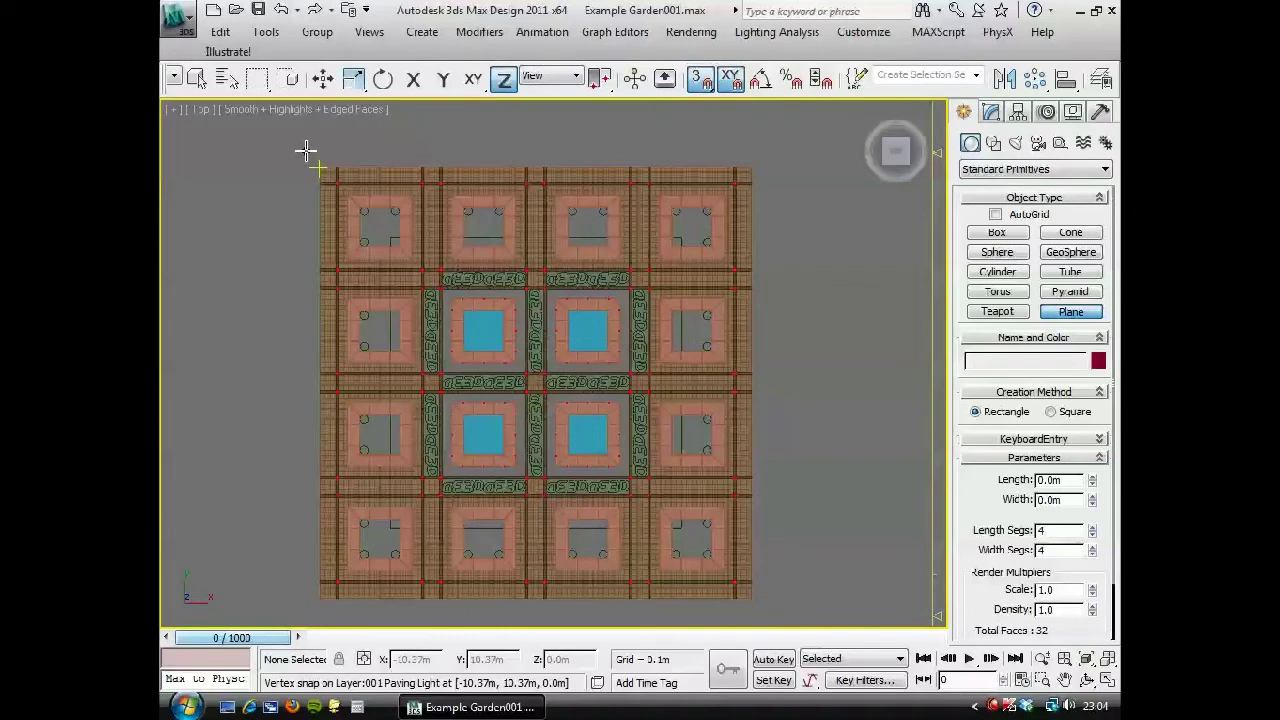
left_click_drag(305, 150, 753, 603)
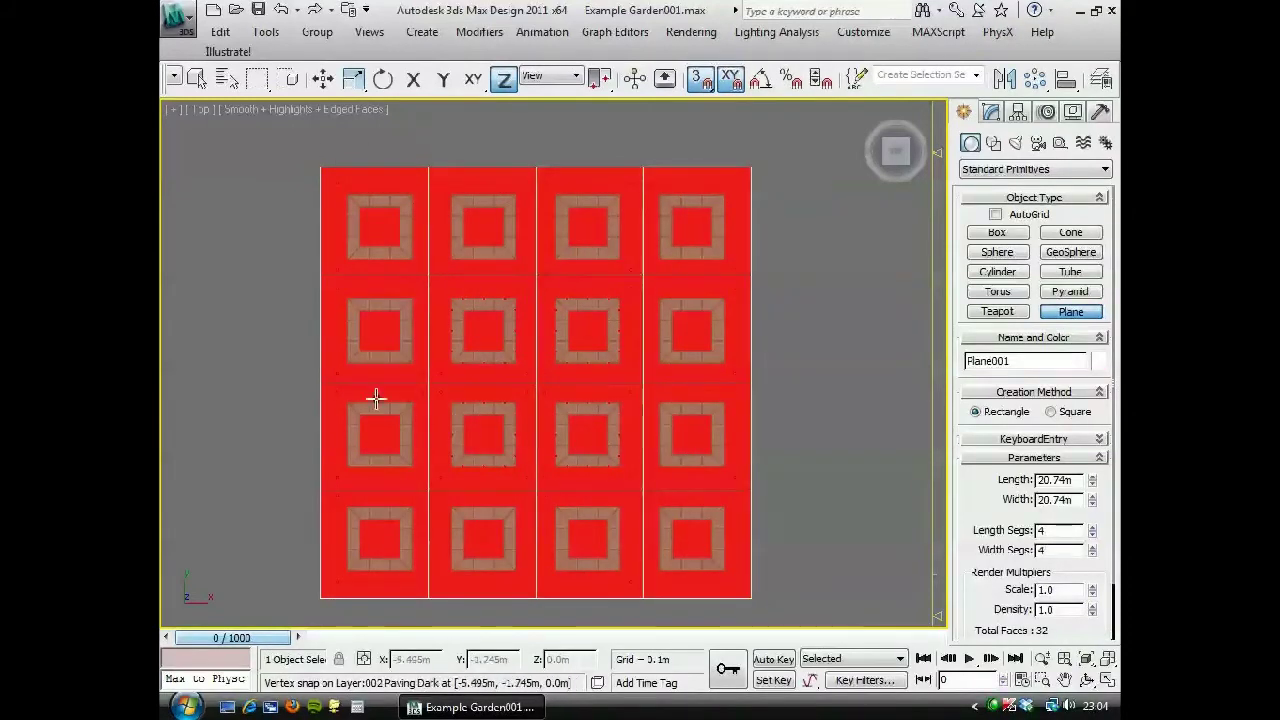
Turn snapping off and move the plane down just below the paving, to Z -0.037m.
middle_click_drag(363, 410, 423, 283, "alt")
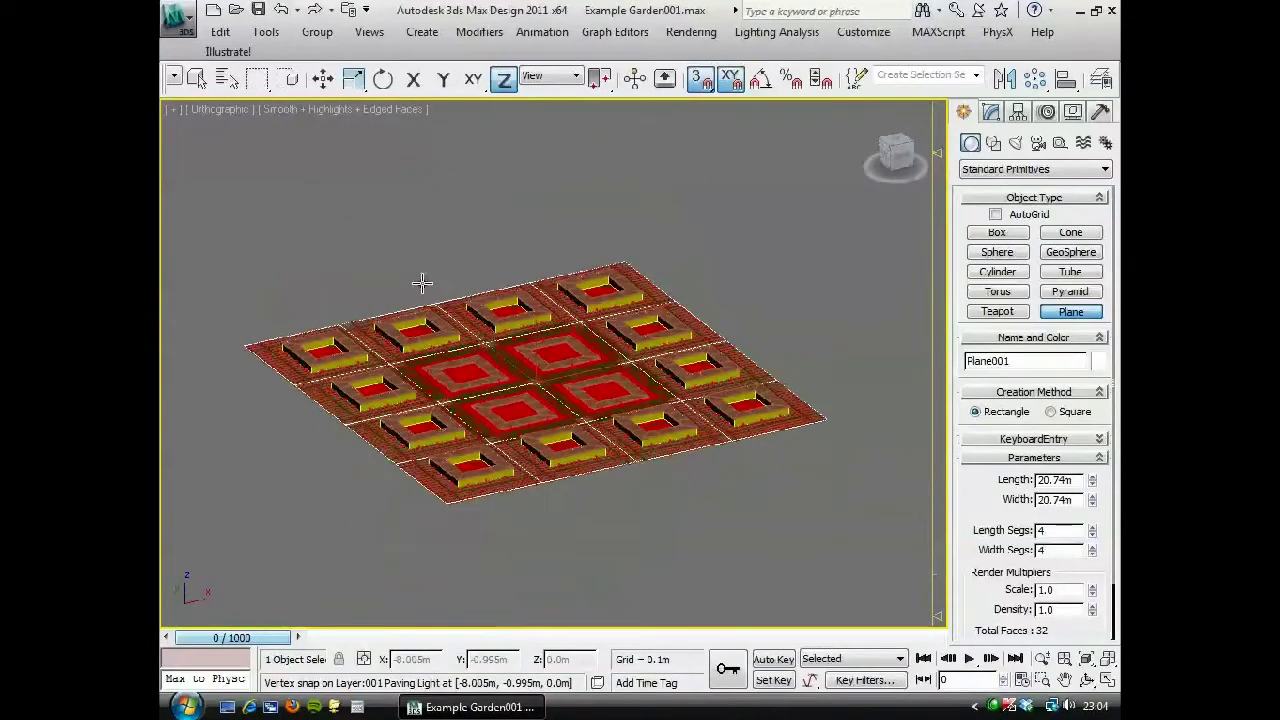
left_click(1042, 658)
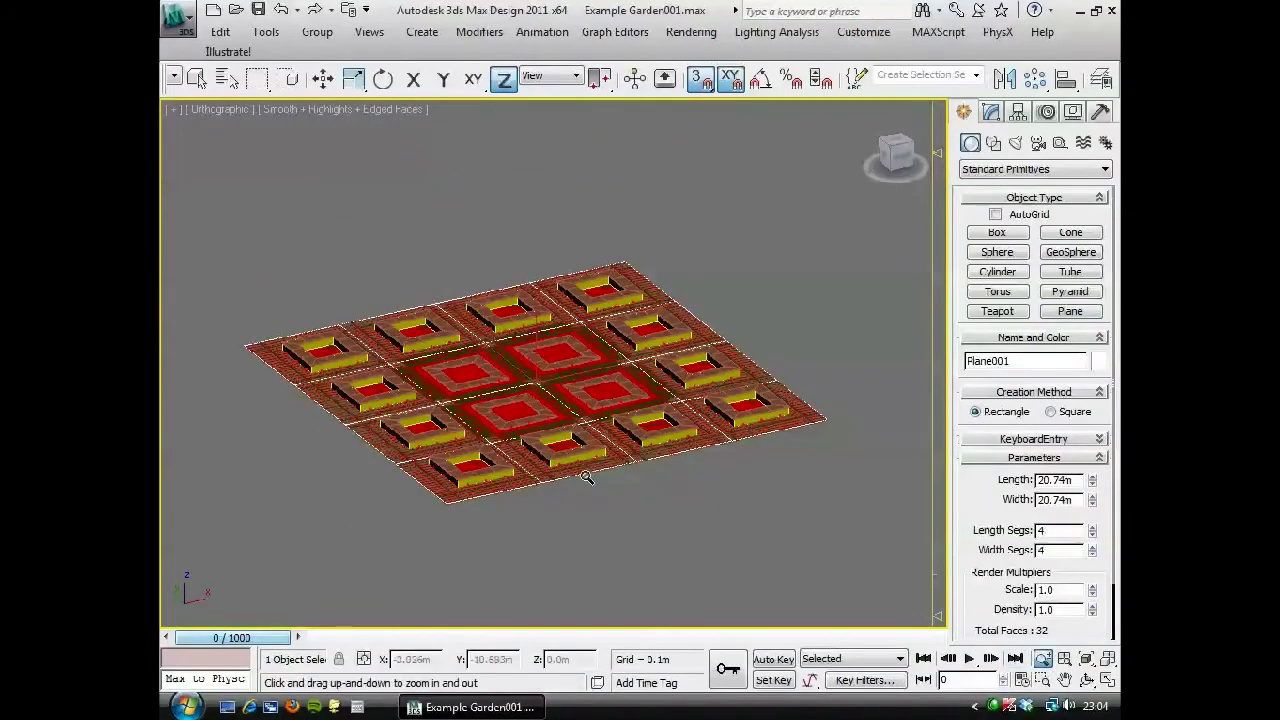
left_click_drag(572, 440, 570, 323)
right_click(570, 323)
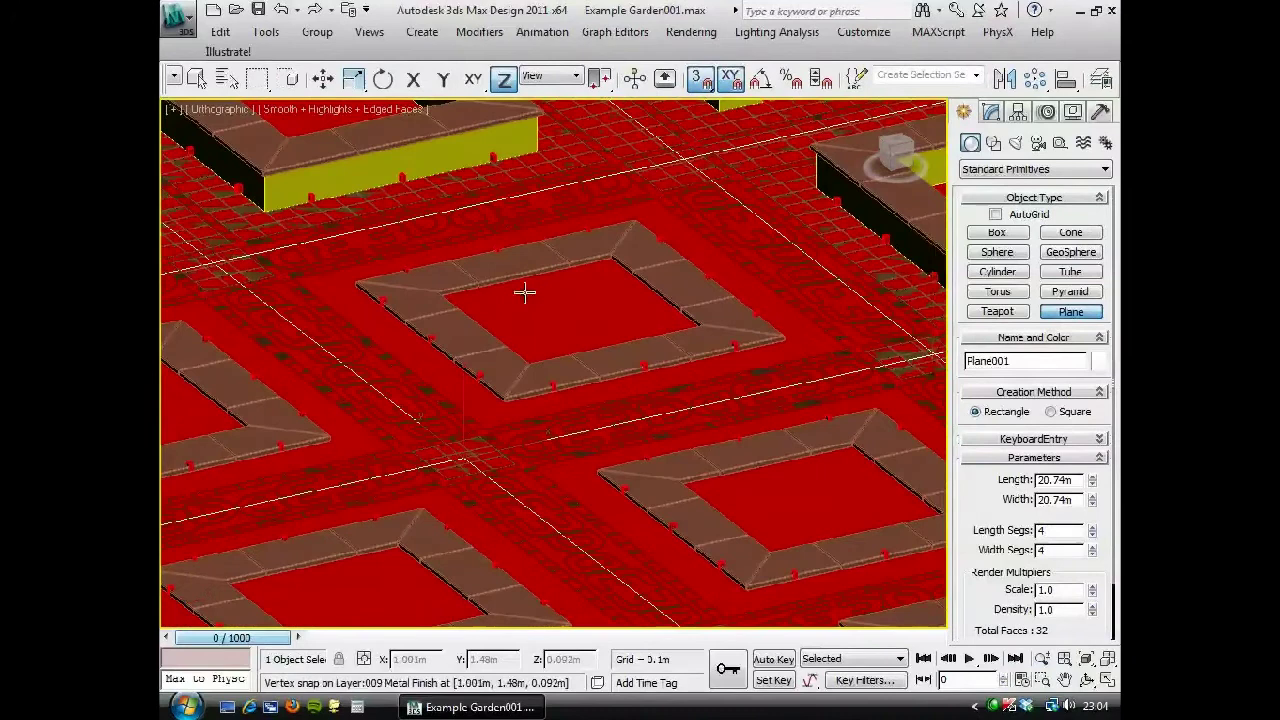
key("s")
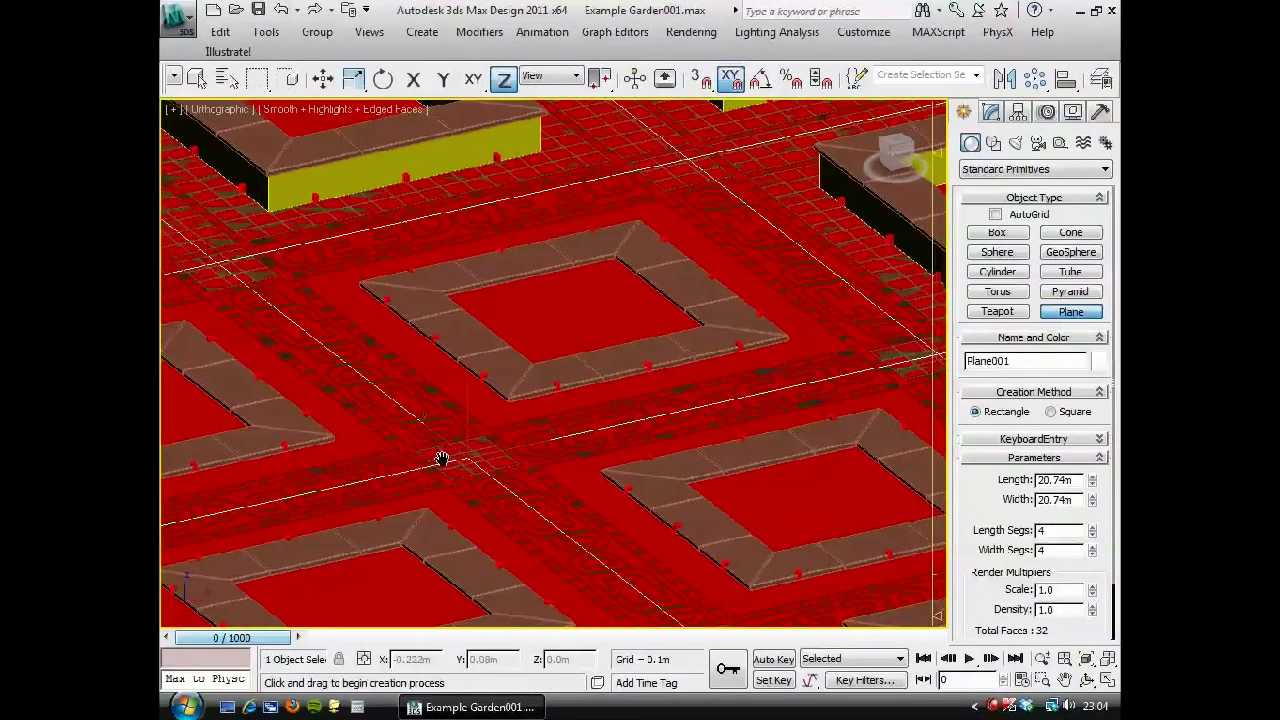
left_click(322, 78)
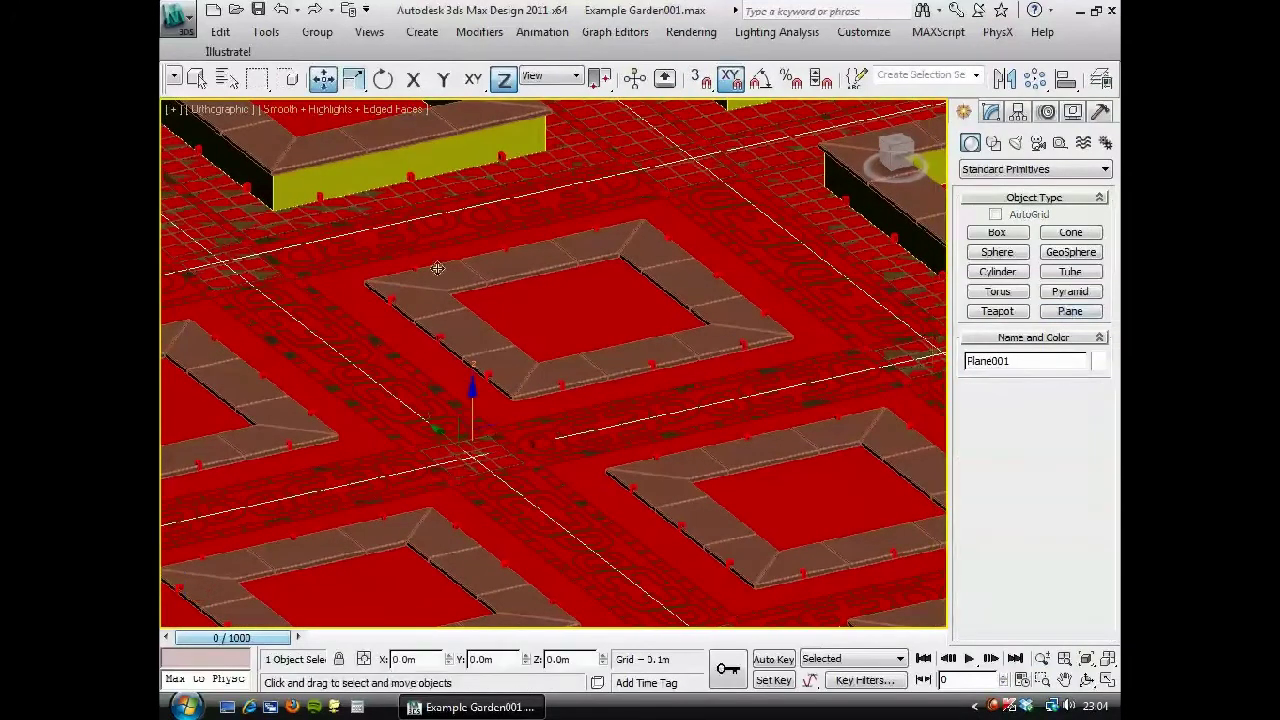
left_click_drag(470, 398, 472, 402)
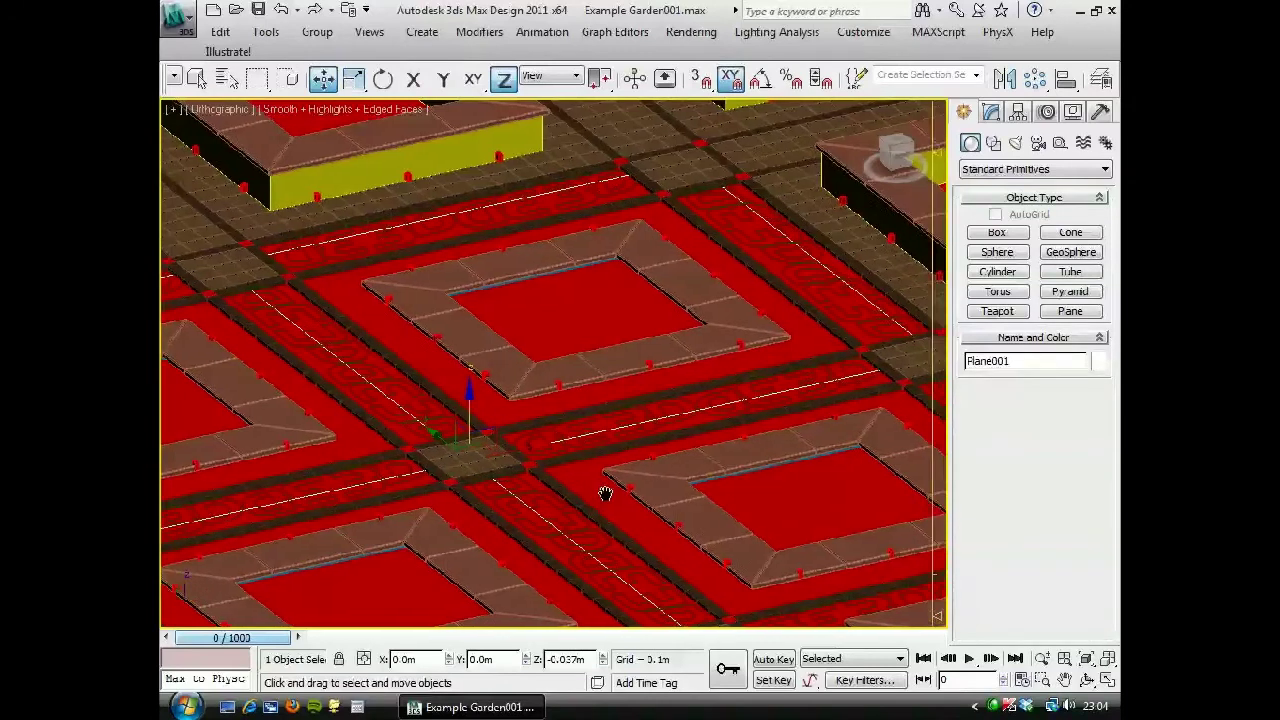
middle_click_drag(603, 491, 409, 425)
middle_click_drag(529, 401, 444, 447, "alt")
scroll(768, 350, "down", 5)
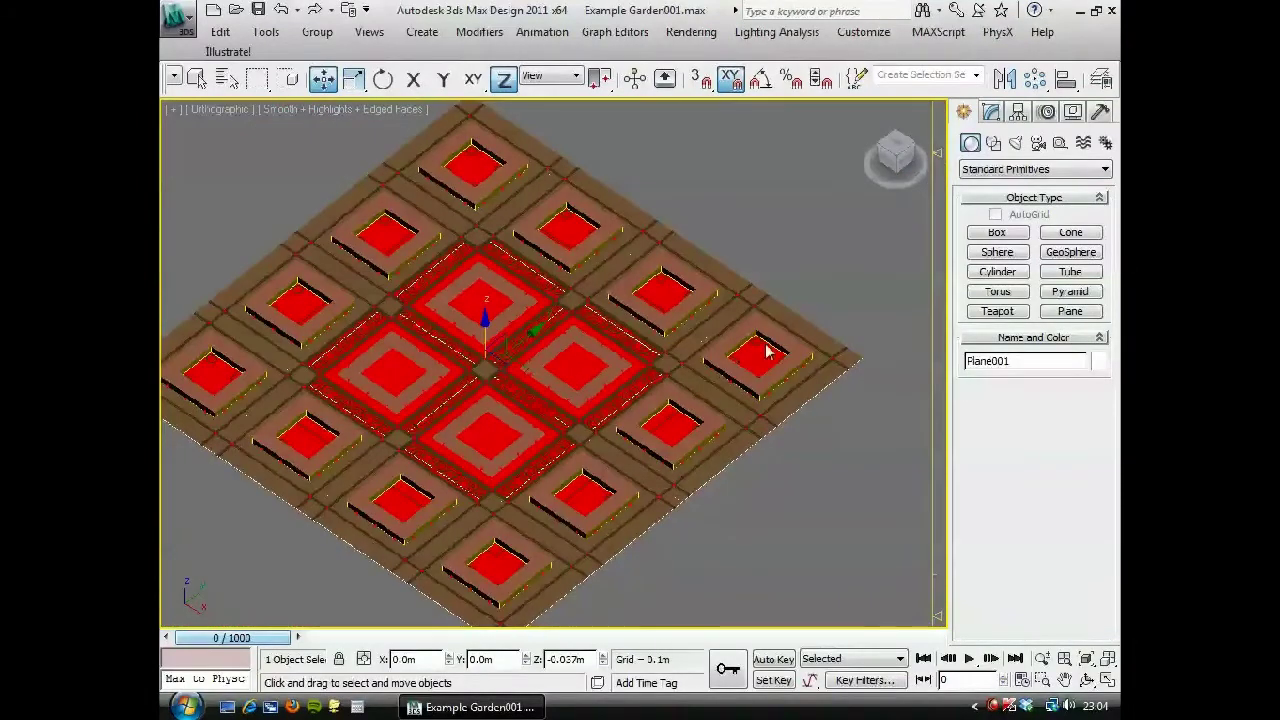
Change Plane001's object colour from red to the dark grey swatch.
left_click(989, 114)
left_click(1104, 138)
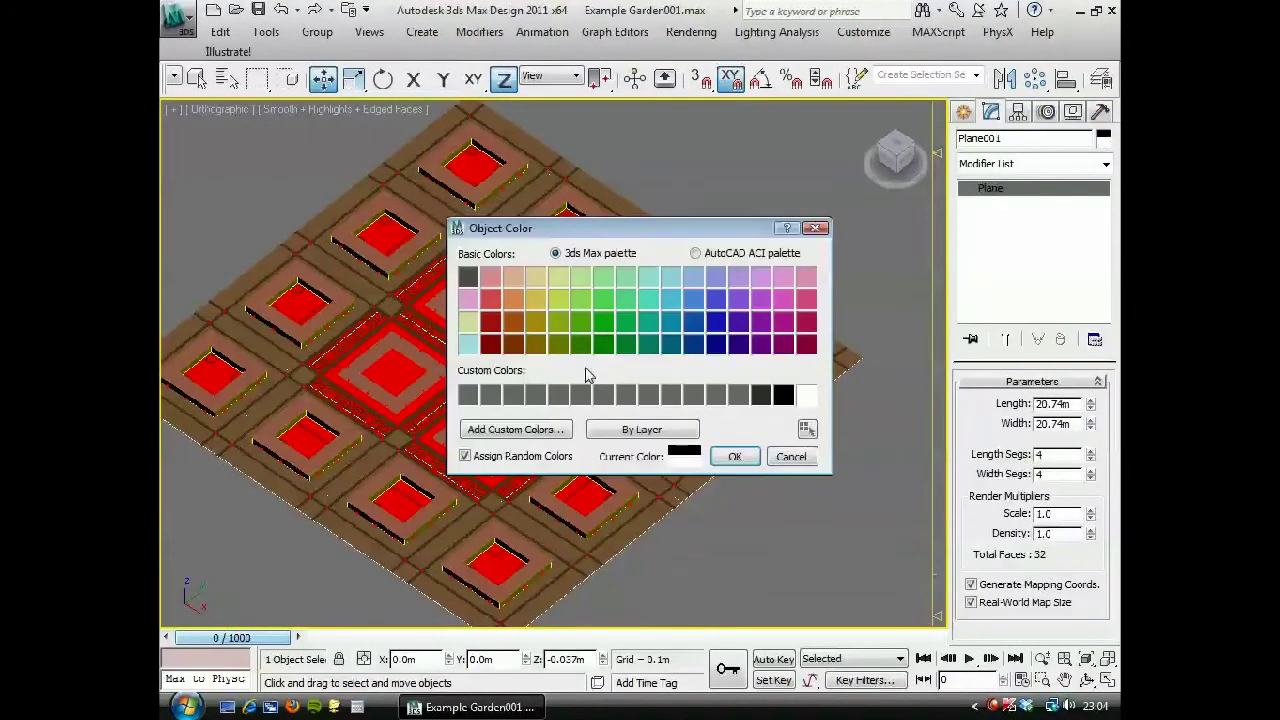
left_click(468, 277)
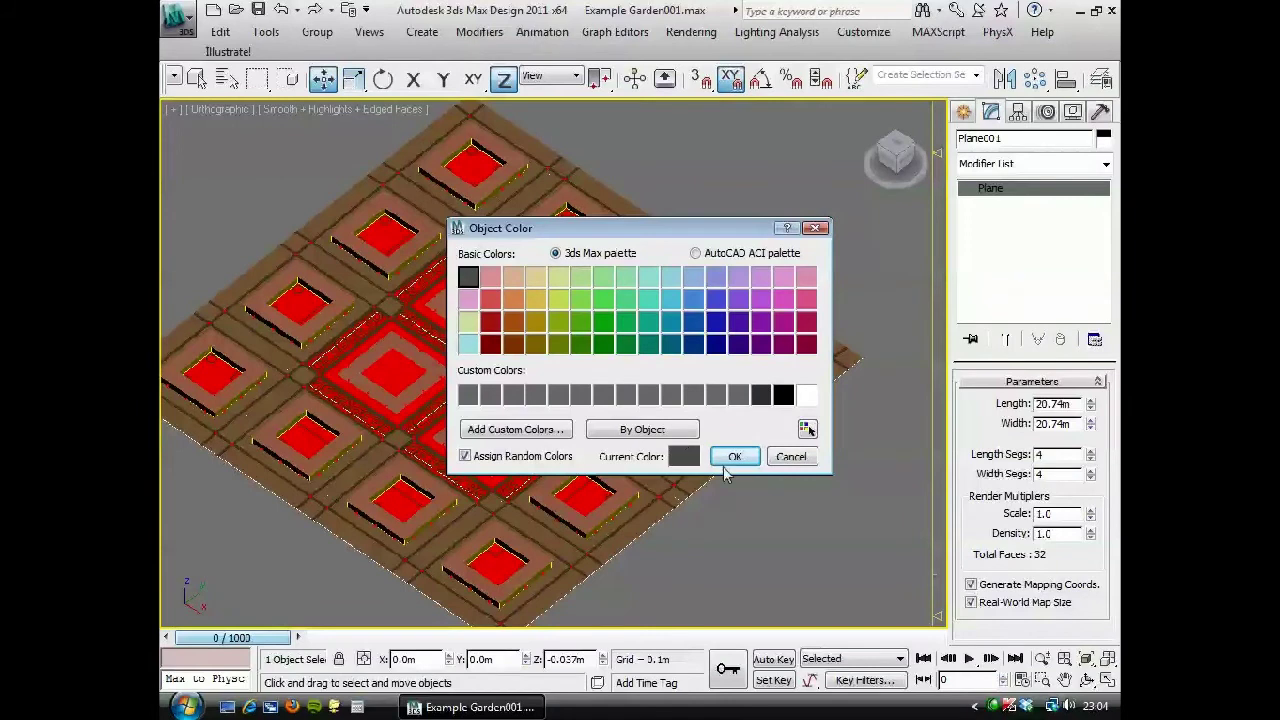
left_click(733, 457)
middle_click_drag(471, 443, 492, 438)
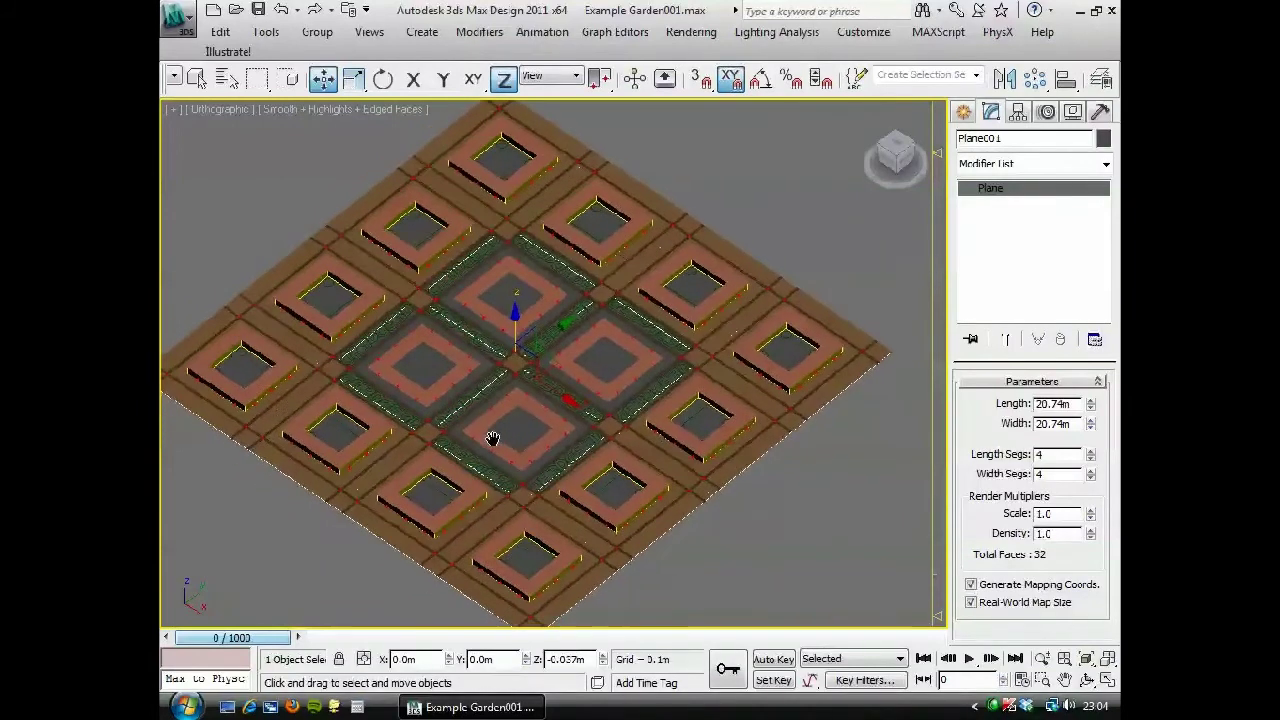
middle_click_drag(606, 416, 554, 436, "alt")
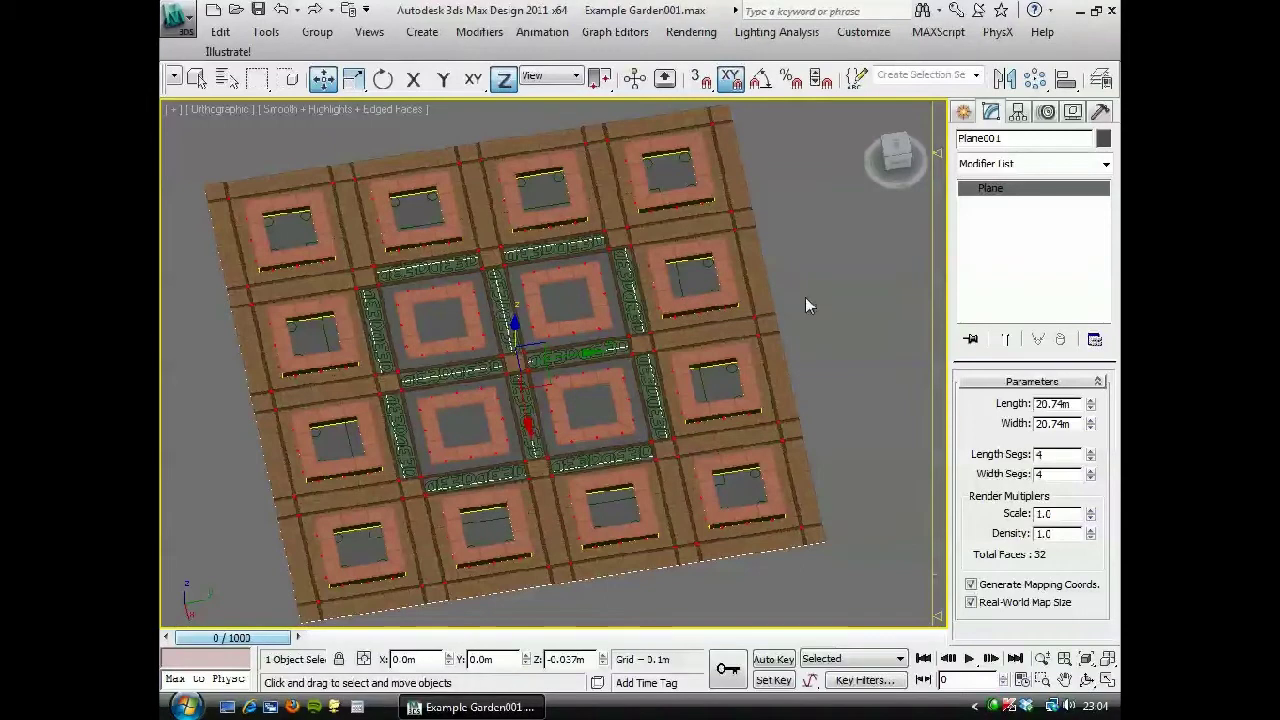
Hide everything except the ground plane and draw a vertex-snapped rectangle corner to corner over it.
right_click(851, 275)
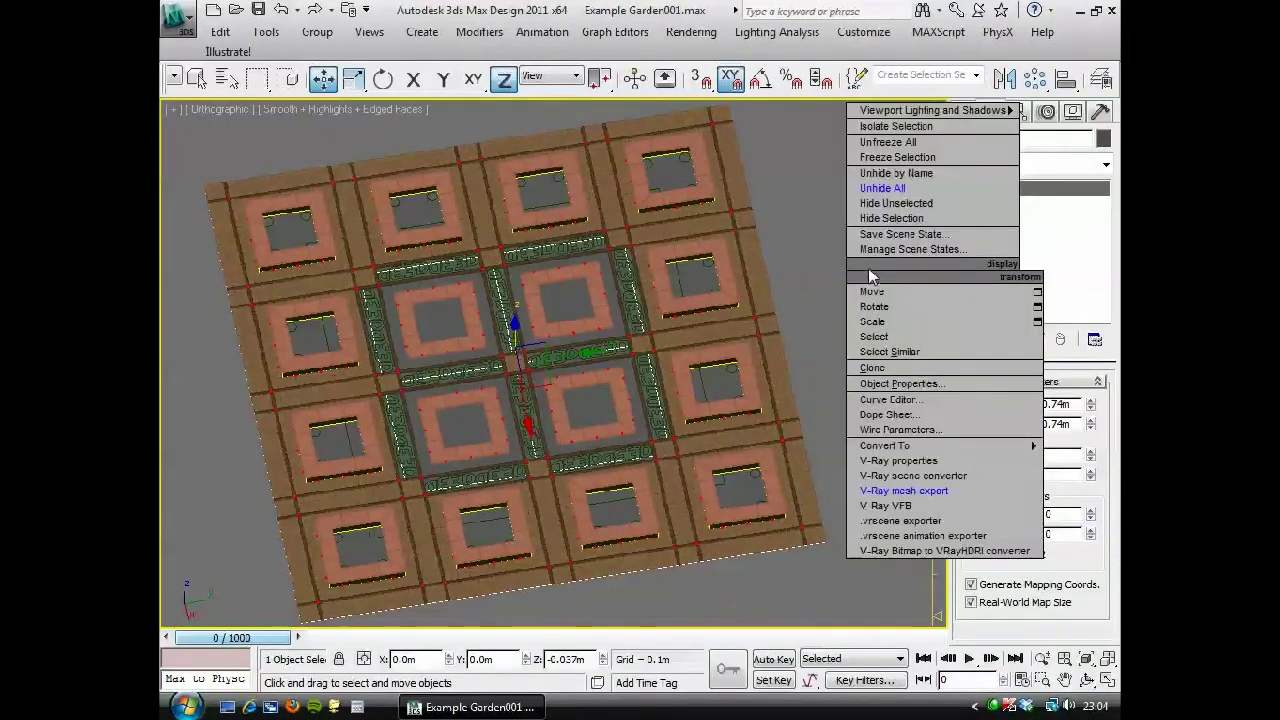
left_click(895, 203)
left_click(963, 111)
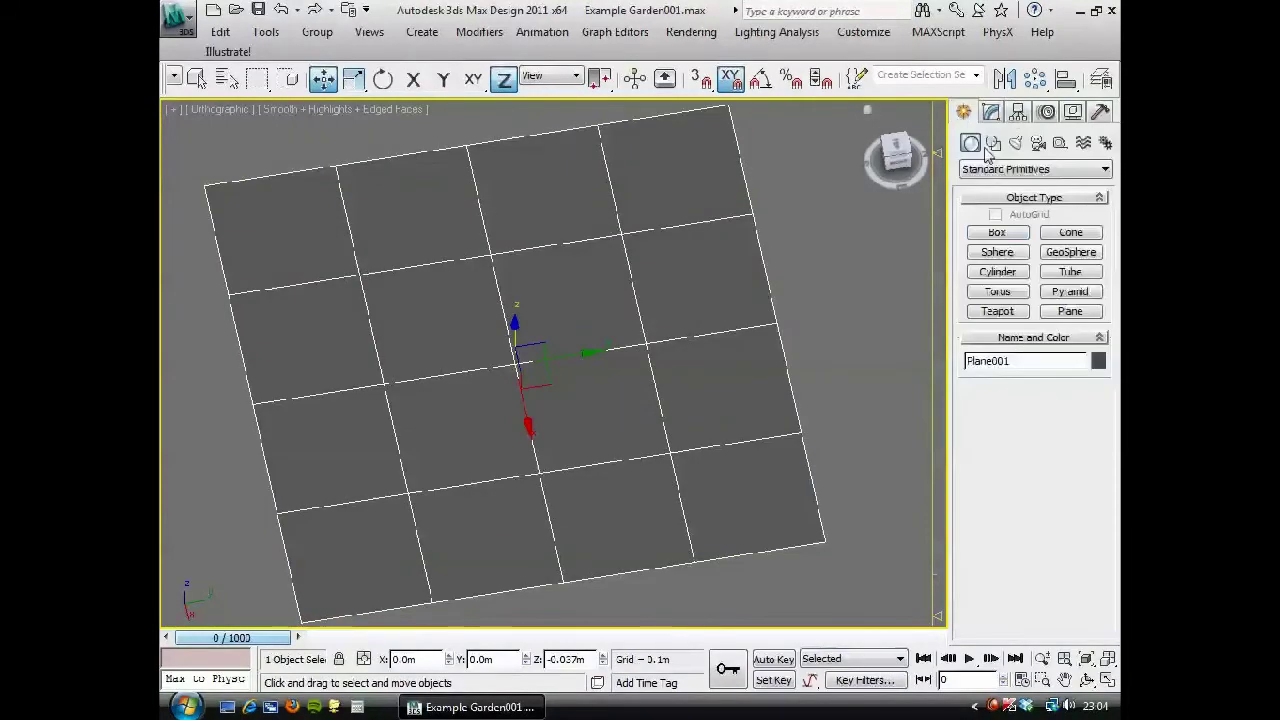
left_click(993, 144)
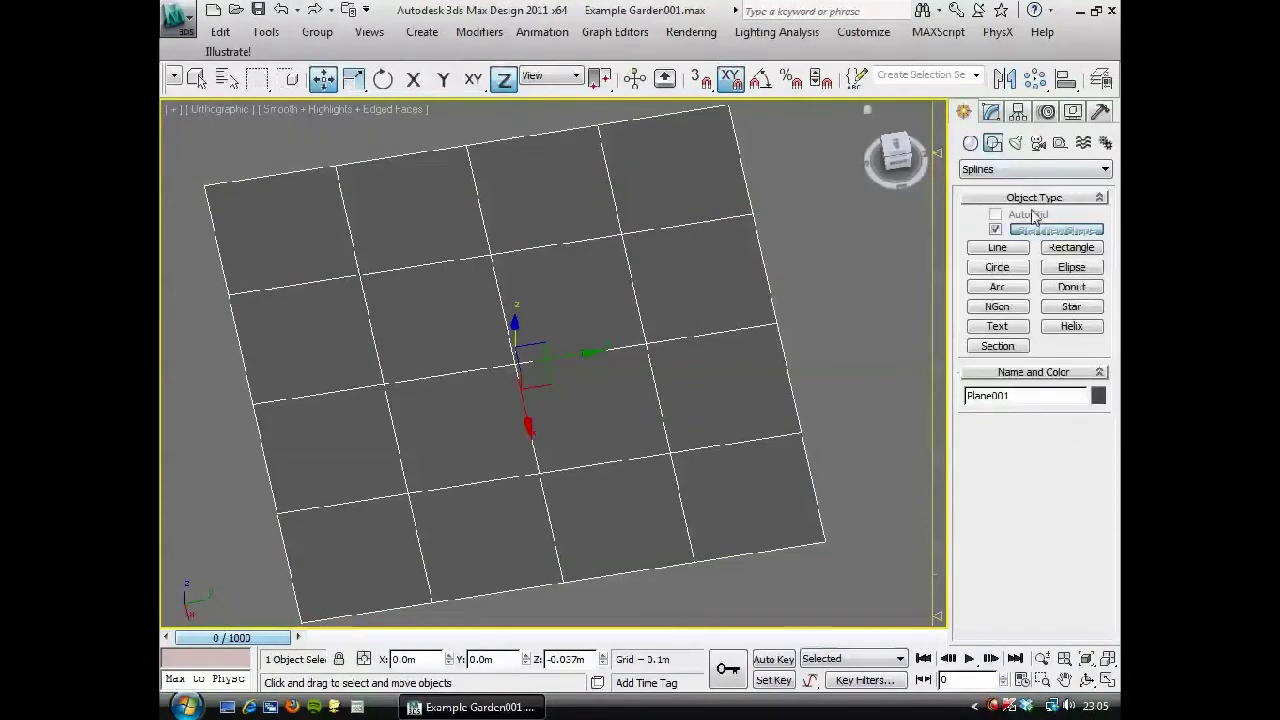
left_click(1071, 247)
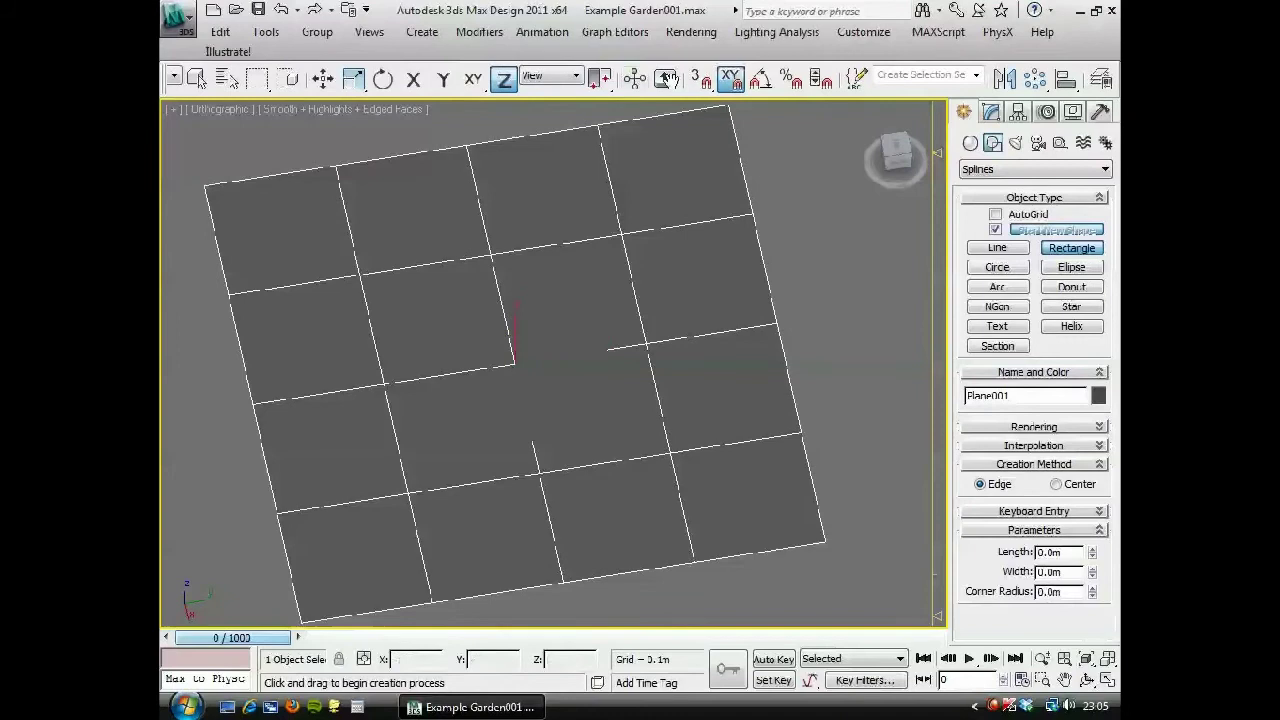
key("s")
mouse_move(205, 186)
left_mouse_down()
mouse_move(634, 471)
mouse_move(834, 531)
mouse_move(825, 543)
left_mouse_up()
Hide the ground plane and switch to a zoomed-in Top view.
key("w")
left_click(703, 405)
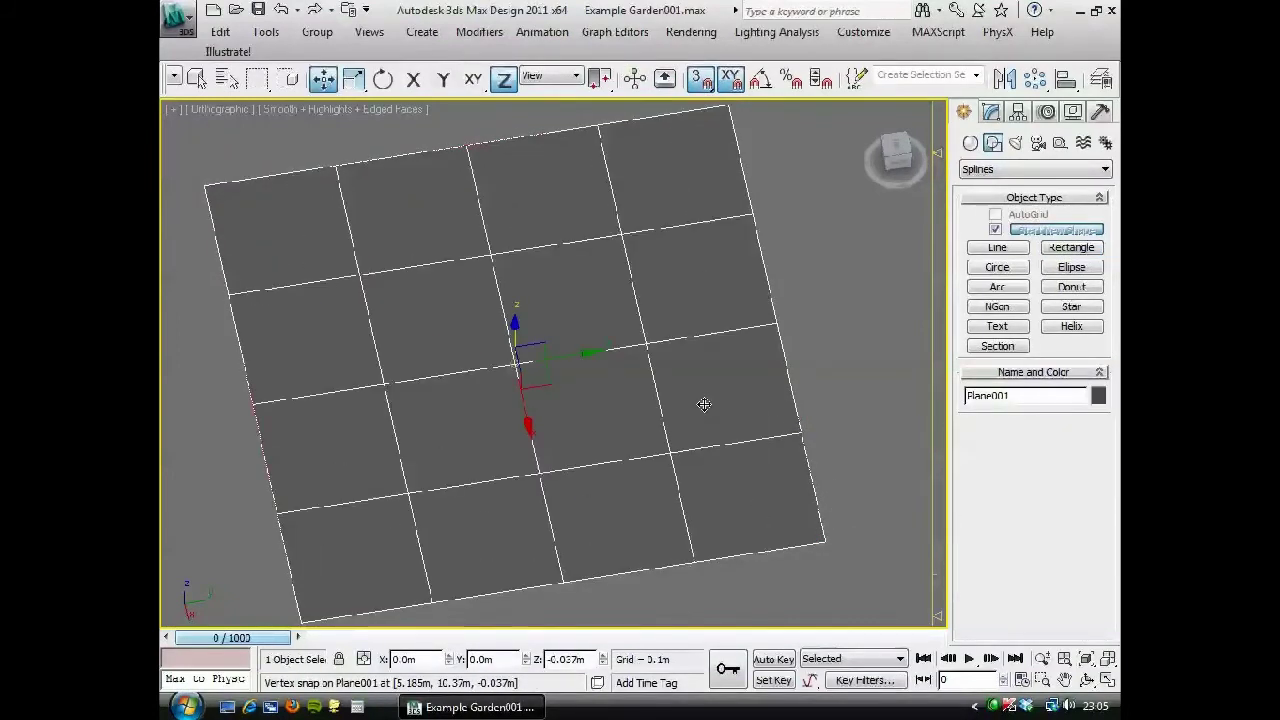
key("Delete")
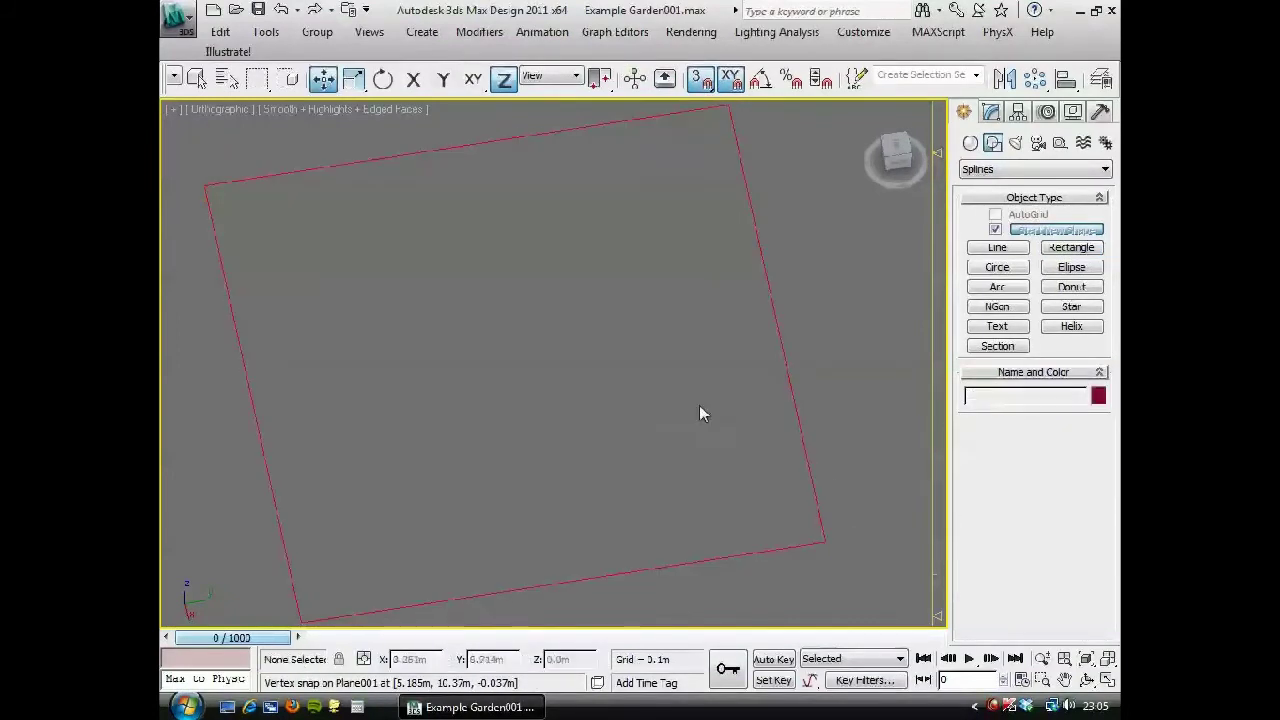
left_click(1072, 248)
middle_click_drag(496, 429, 575, 332)
key("t")
scroll(557, 430, "up", 5)
right_click(575, 332)
right_click(582, 331)
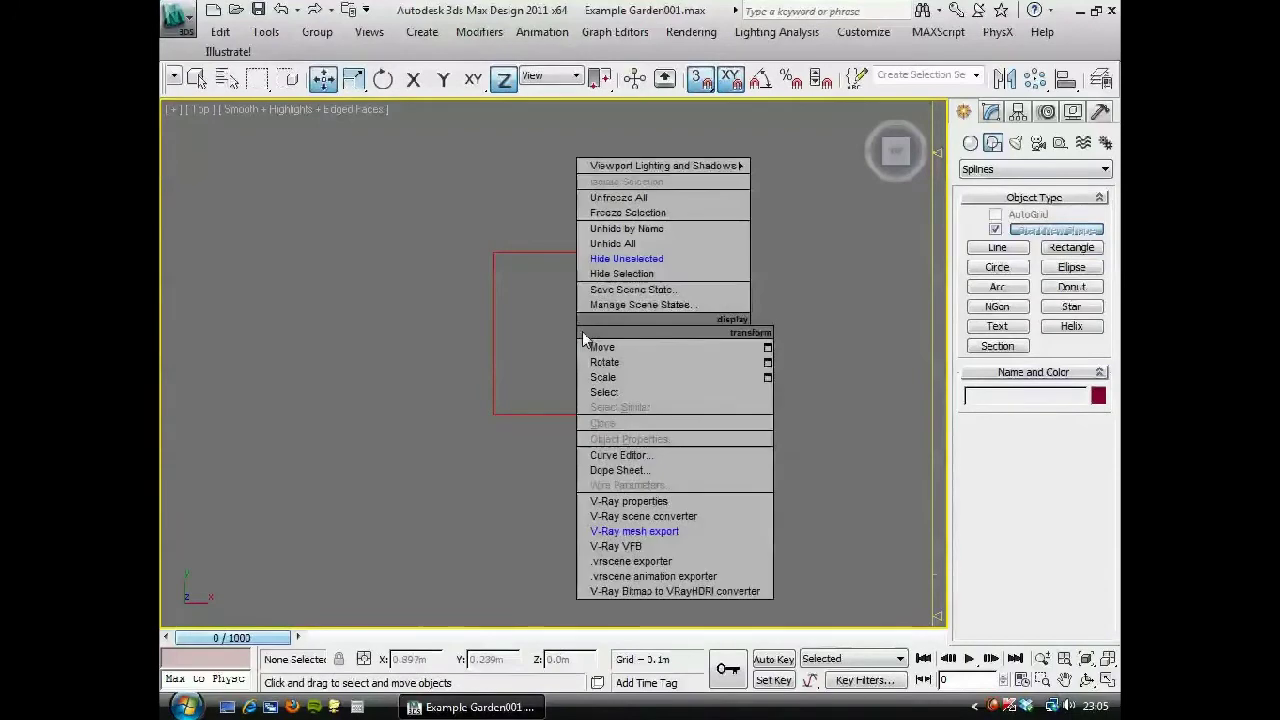
Unhide Pool Liner01 and trace a snapped rectangle over each of its four squares.
left_click(622, 228)
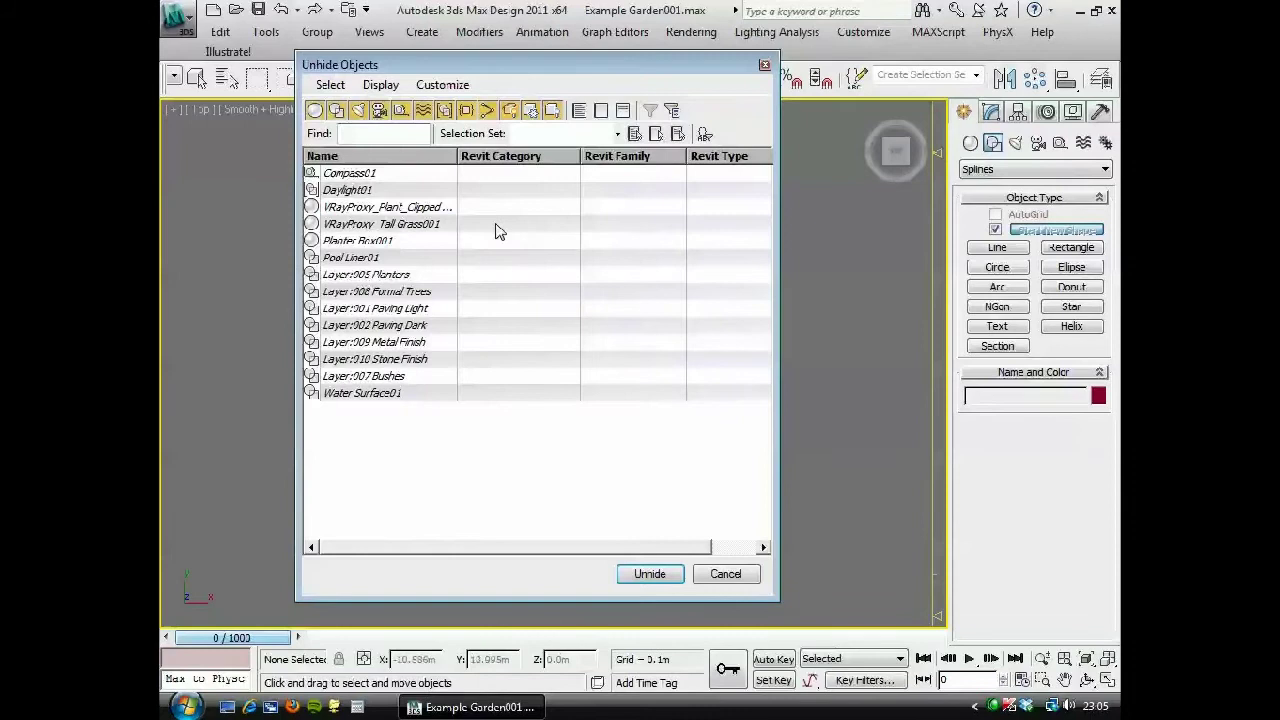
left_click(362, 258)
left_click(650, 573)
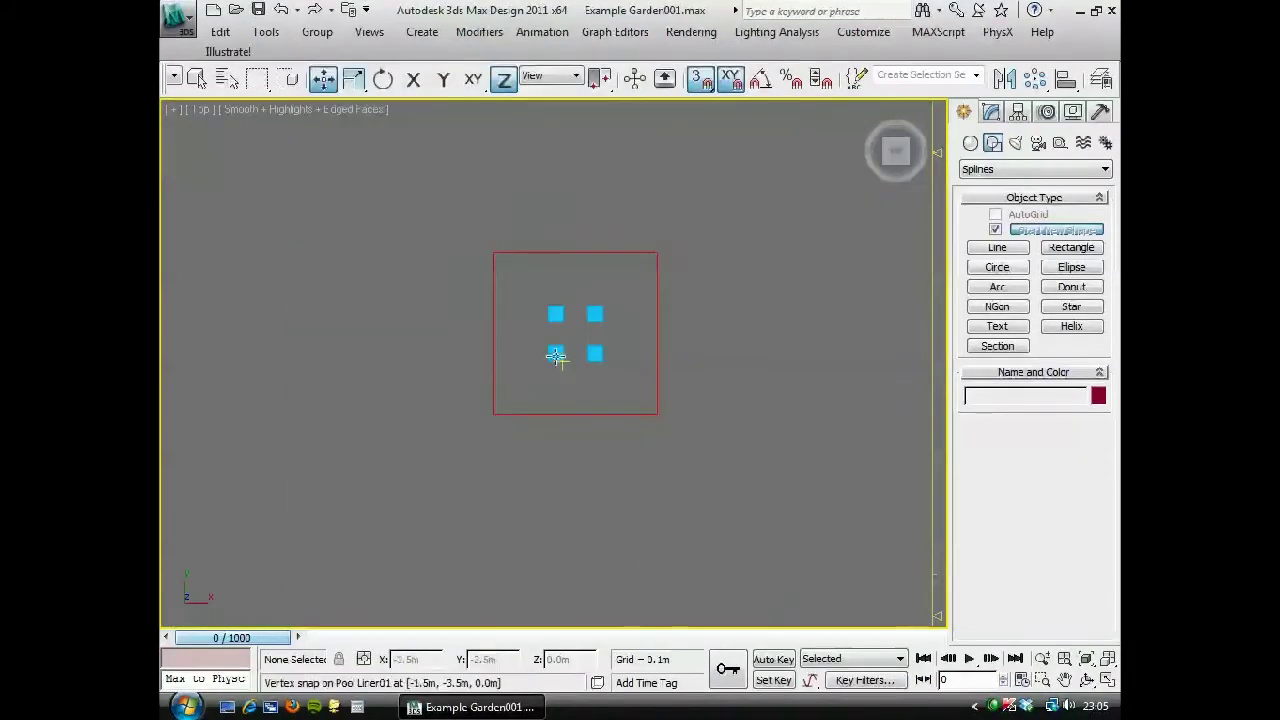
scroll(578, 345, "up", 6)
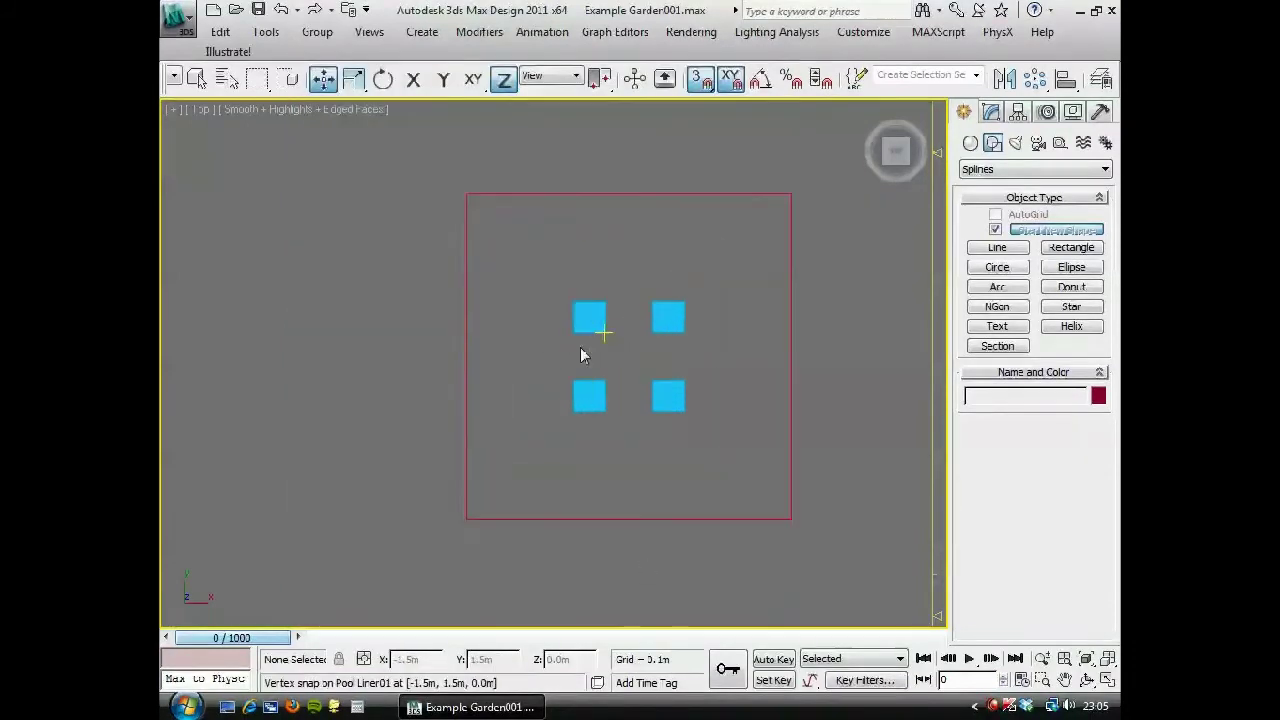
left_click(1071, 248)
left_click_drag(410, 224, 505, 316)
left_click_drag(627, 231, 724, 319)
left_click_drag(410, 450, 503, 538)
left_click_drag(627, 444, 726, 538)
middle_click_drag(457, 443, 480, 314, "alt")
Hide Pool Liner01 again, select the four traced rectangles, and switch to Front view.
key("w")
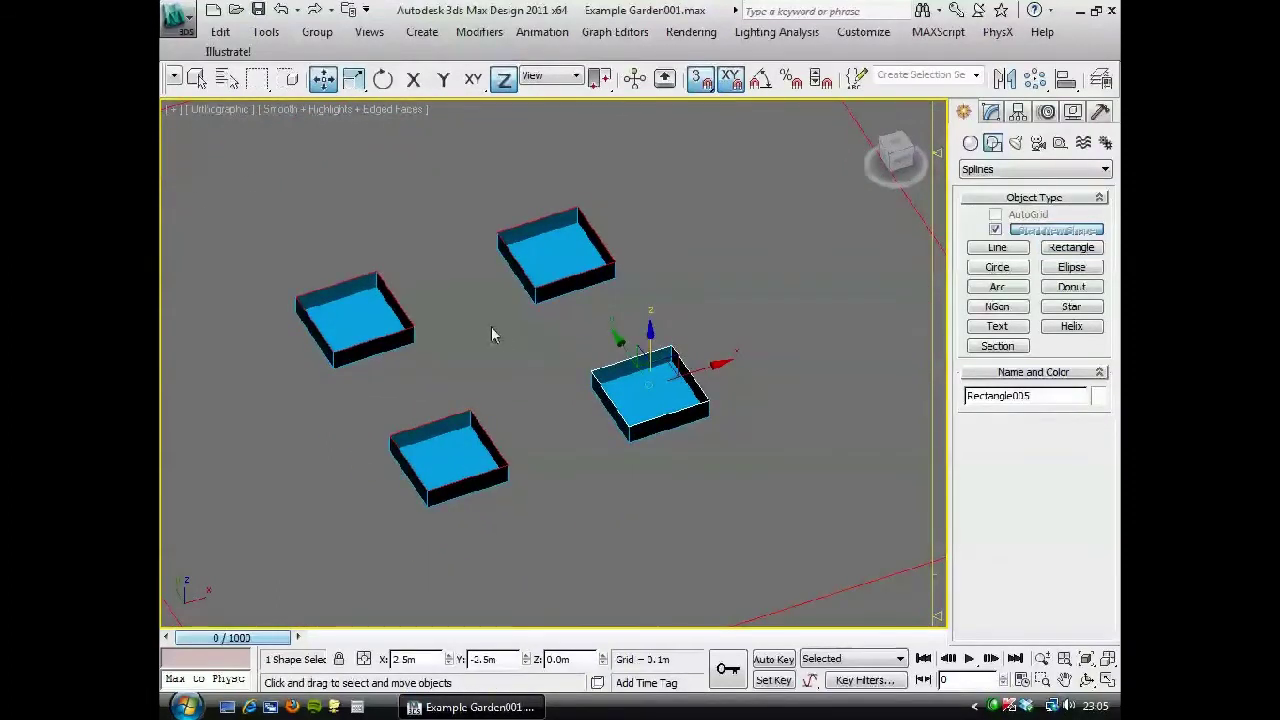
left_click(533, 410)
left_click(478, 418)
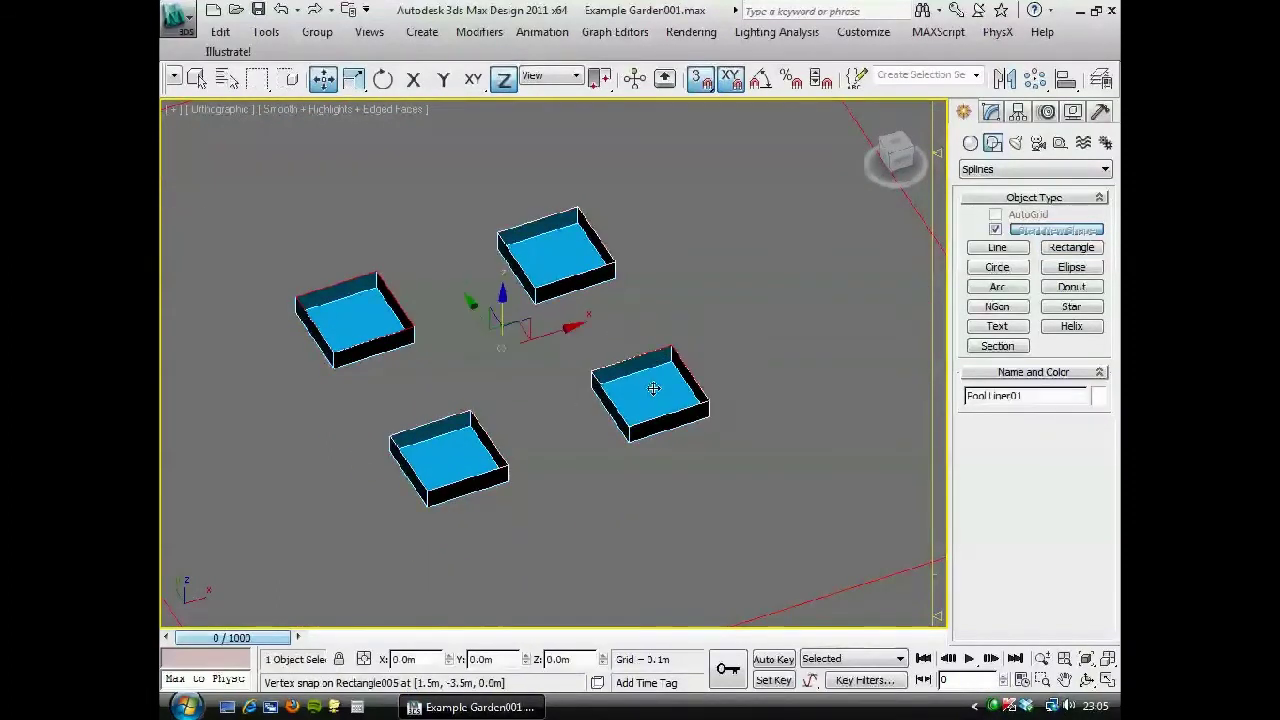
right_click(516, 379)
left_click(524, 313)
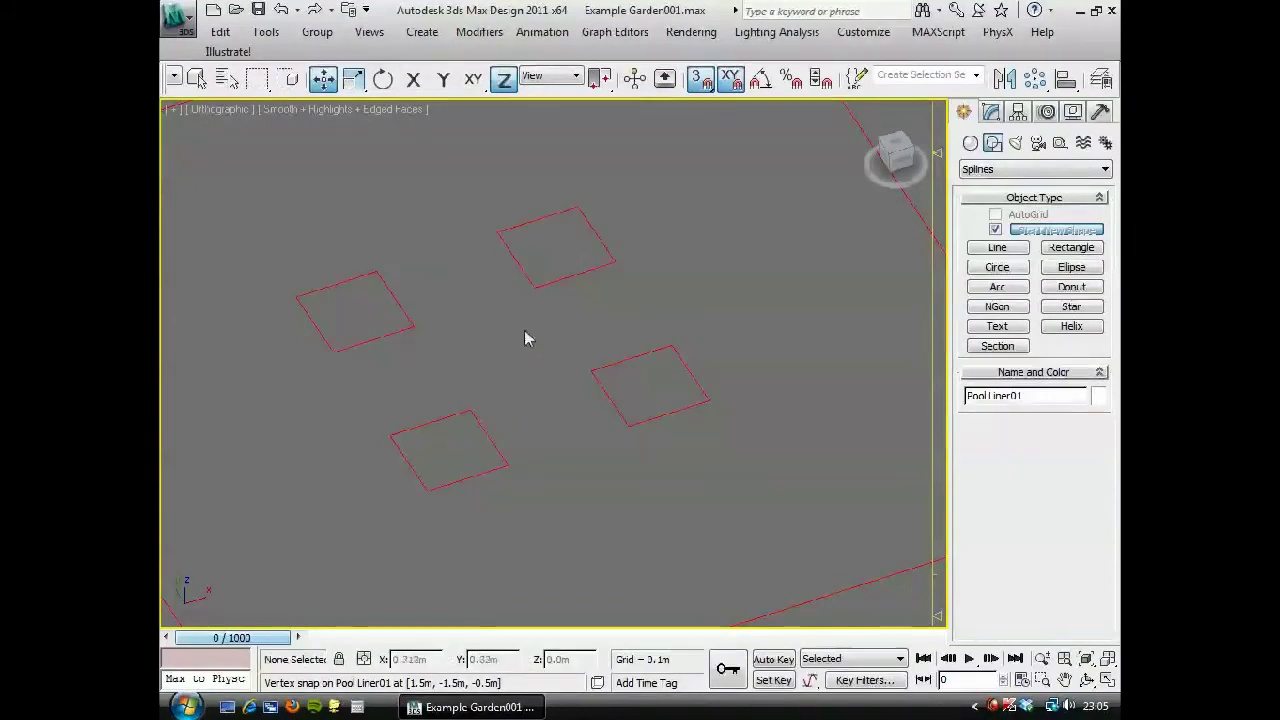
middle_click_drag(486, 401, 468, 379)
left_click_drag(714, 194, 334, 522)
middle_click_drag(345, 517, 530, 345, "alt")
key("f")
Zoom the Front view and drag the four small rectangles up to the outline's height.
scroll(530, 340, "up", 5)
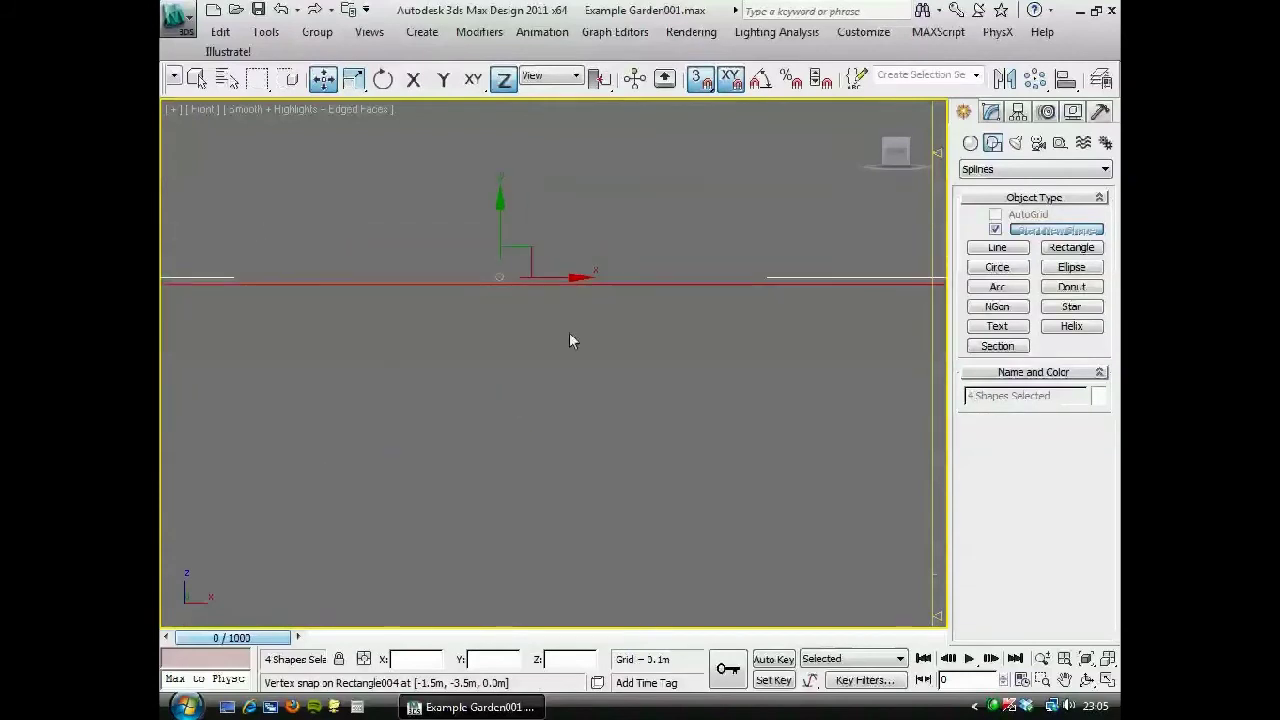
scroll(478, 257, "up", 2)
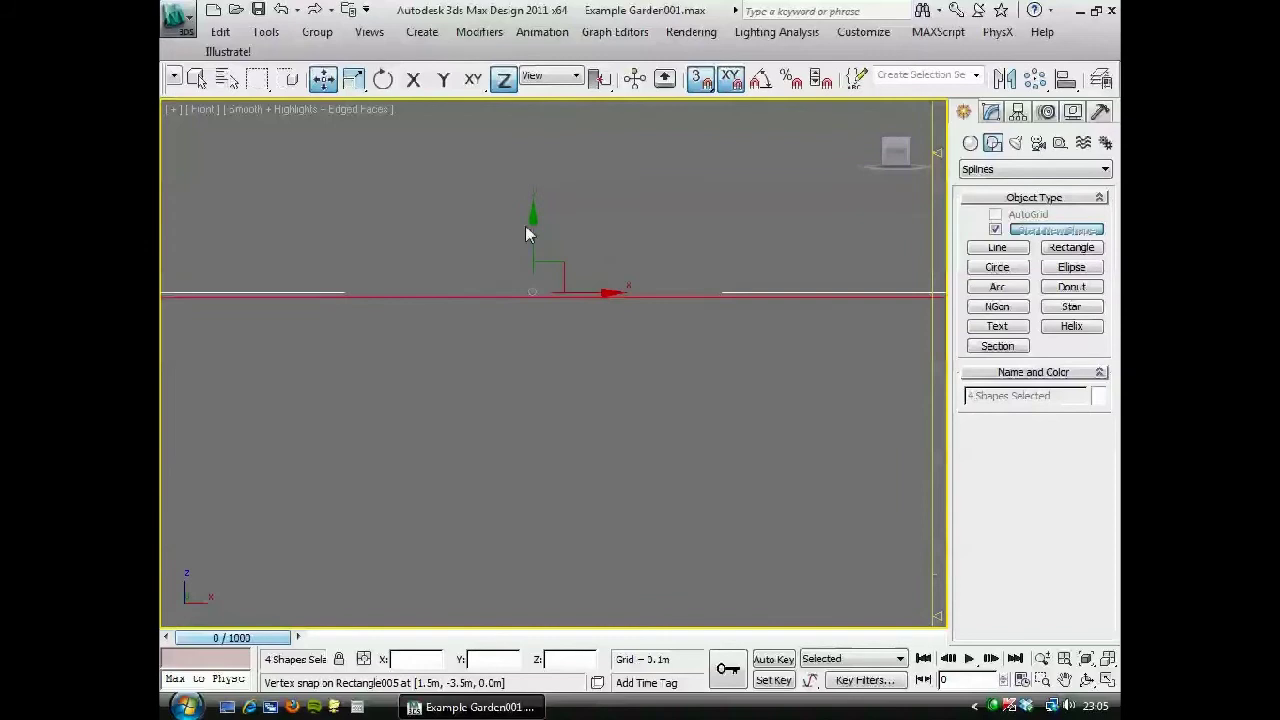
left_click_drag(521, 286, 477, 214)
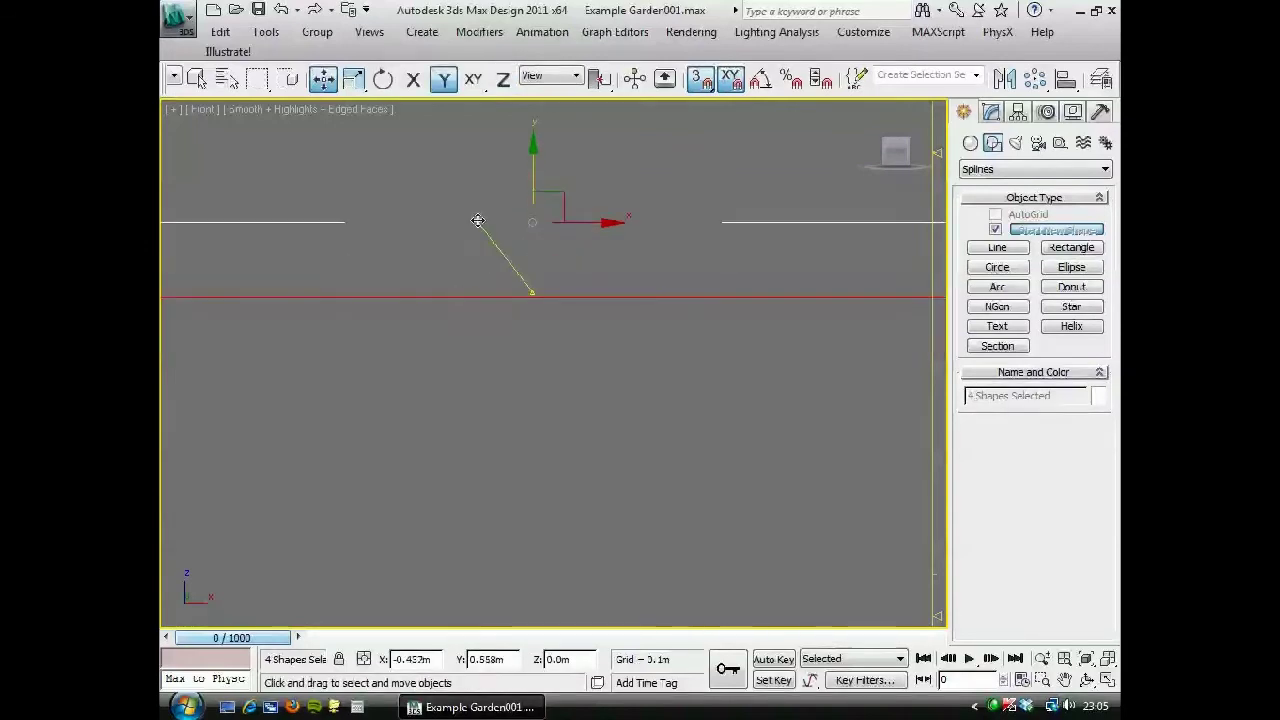
scroll(551, 263, "down", 5)
scroll(533, 313, "down", 2)
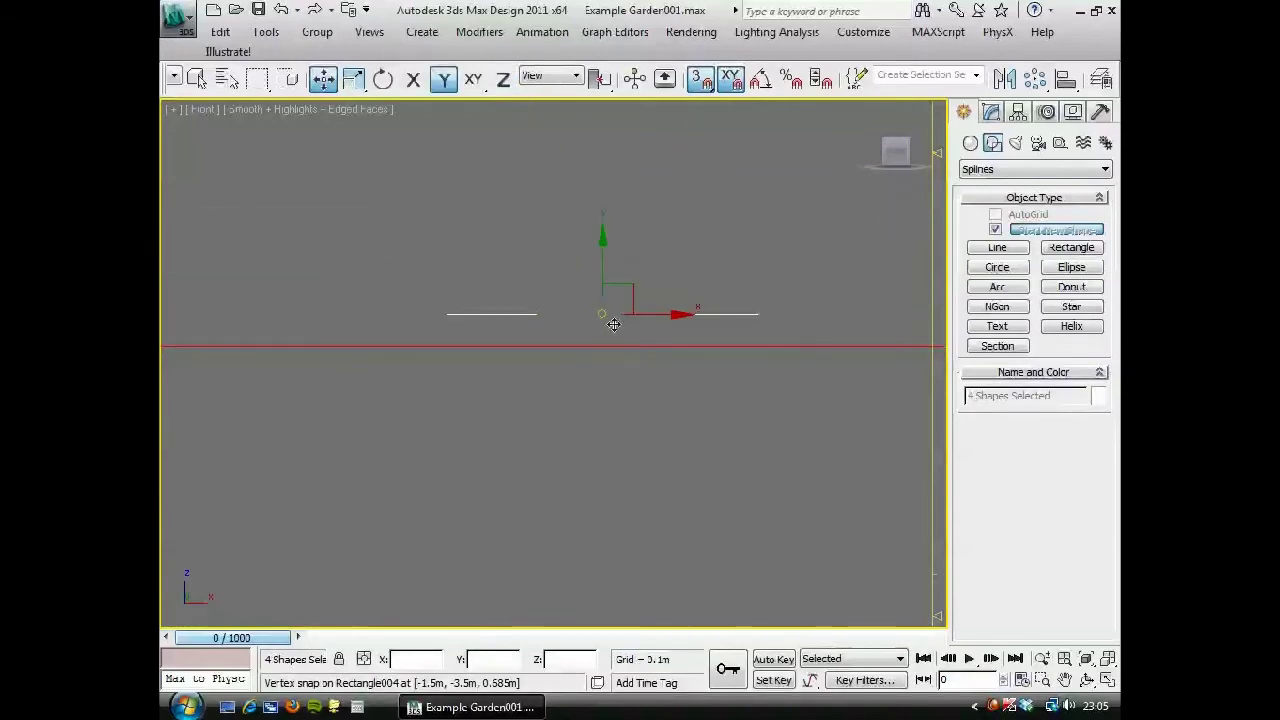
scroll(613, 324, "down", 3)
middle_click_drag(565, 337, 601, 331)
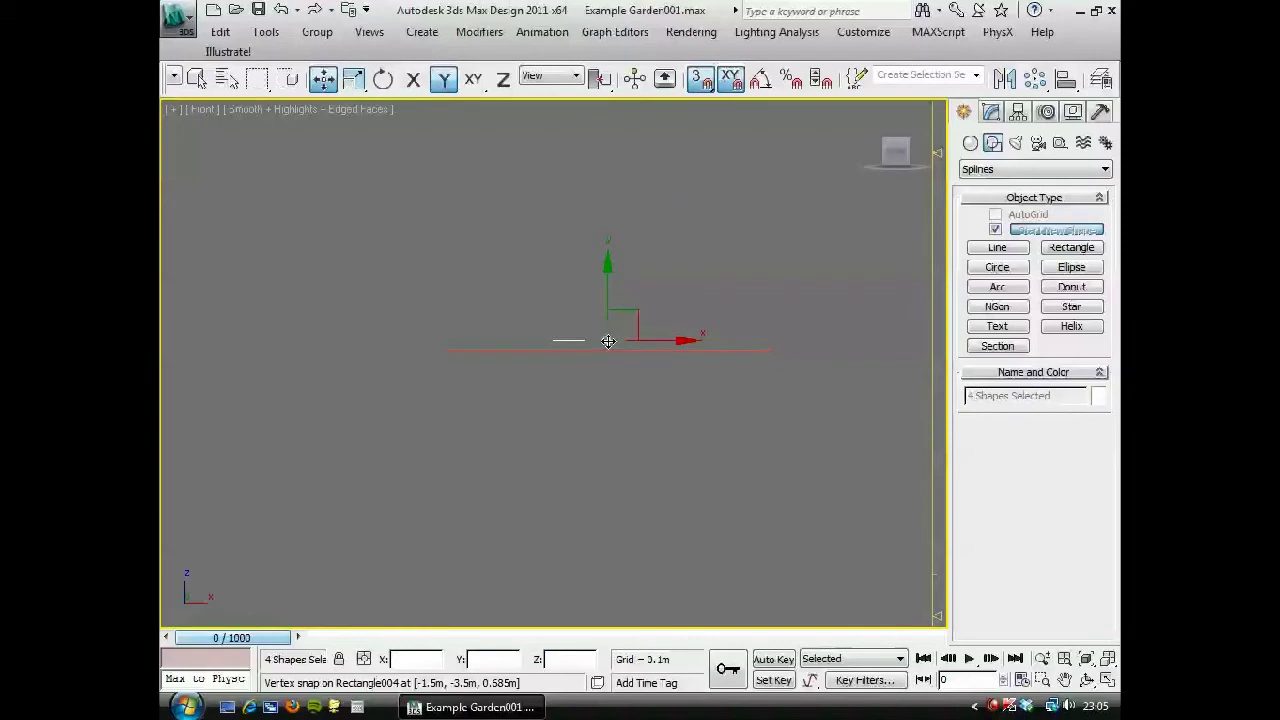
Undo the stray sideways move, orbit the view, and clear the rectangle selection.
left_click_drag(608, 341, 445, 350)
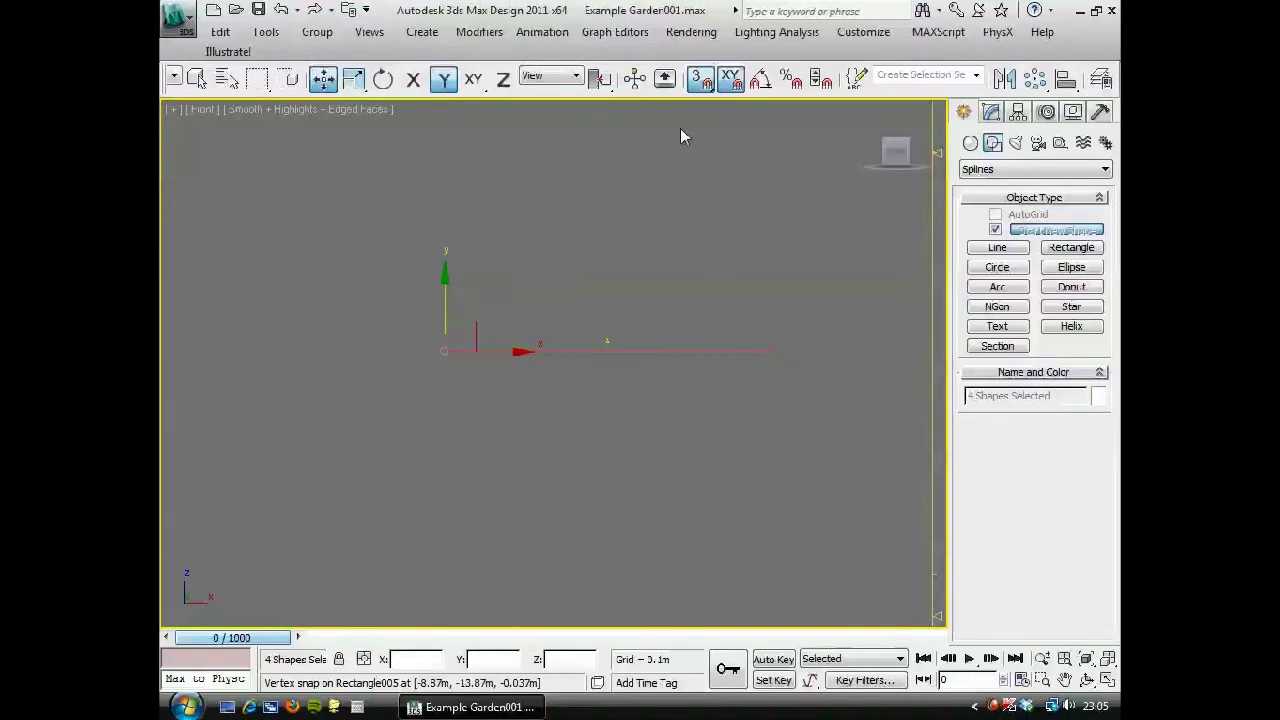
key("ctrl+z")
left_click_drag(607, 342, 413, 367)
right_click(440, 351)
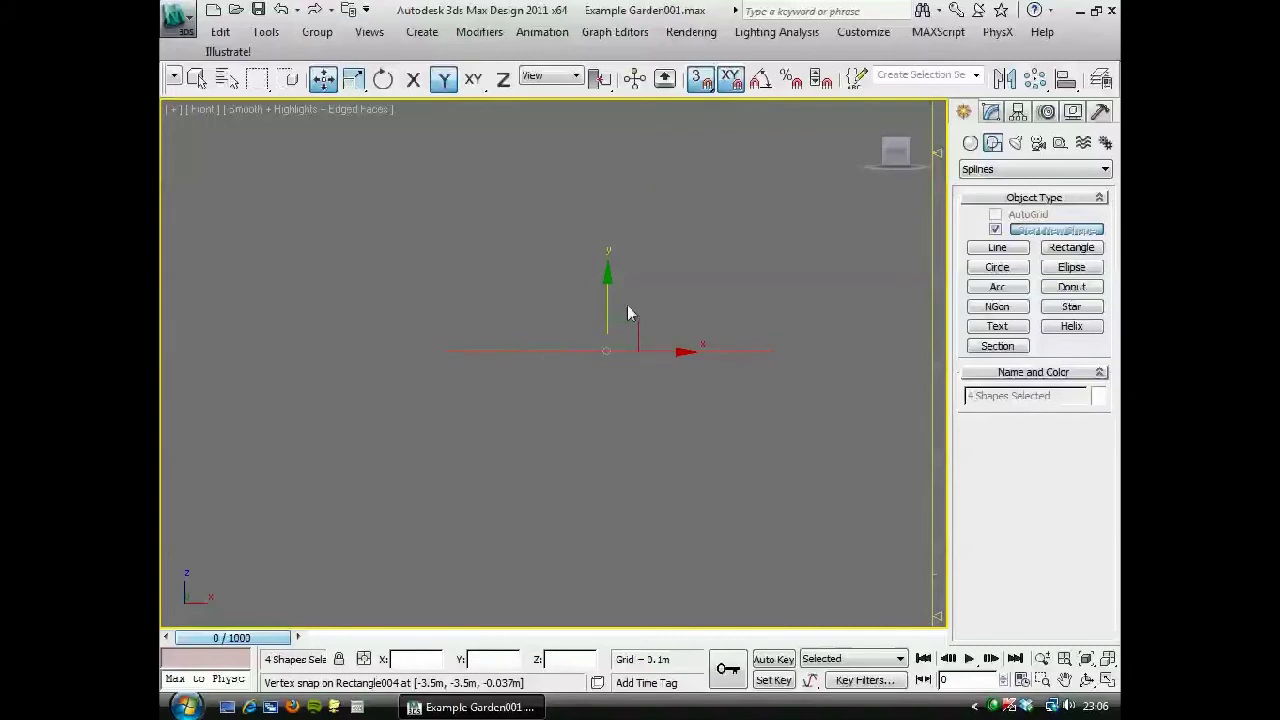
middle_click_drag(628, 308, 510, 420, "alt")
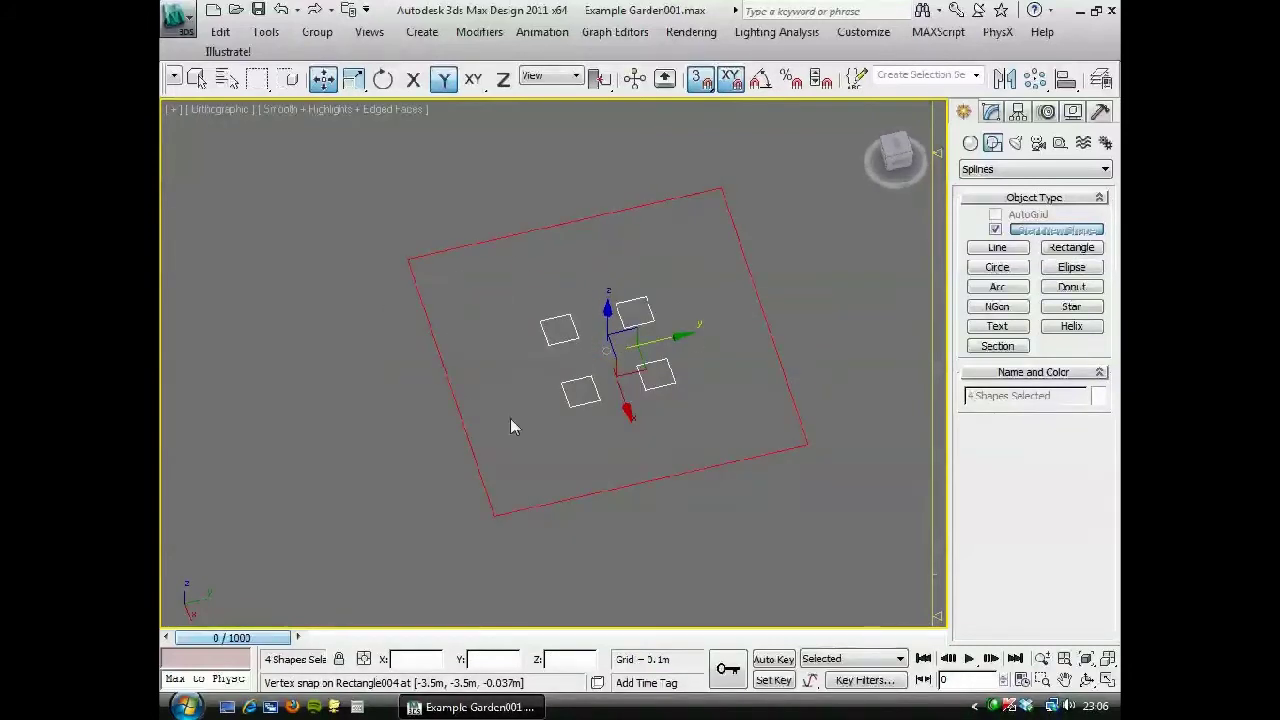
left_click(790, 208)
Convert Rectangle001 to an editable spline and attach the small pool rectangles to it.
left_click(737, 229)
right_click(685, 238)
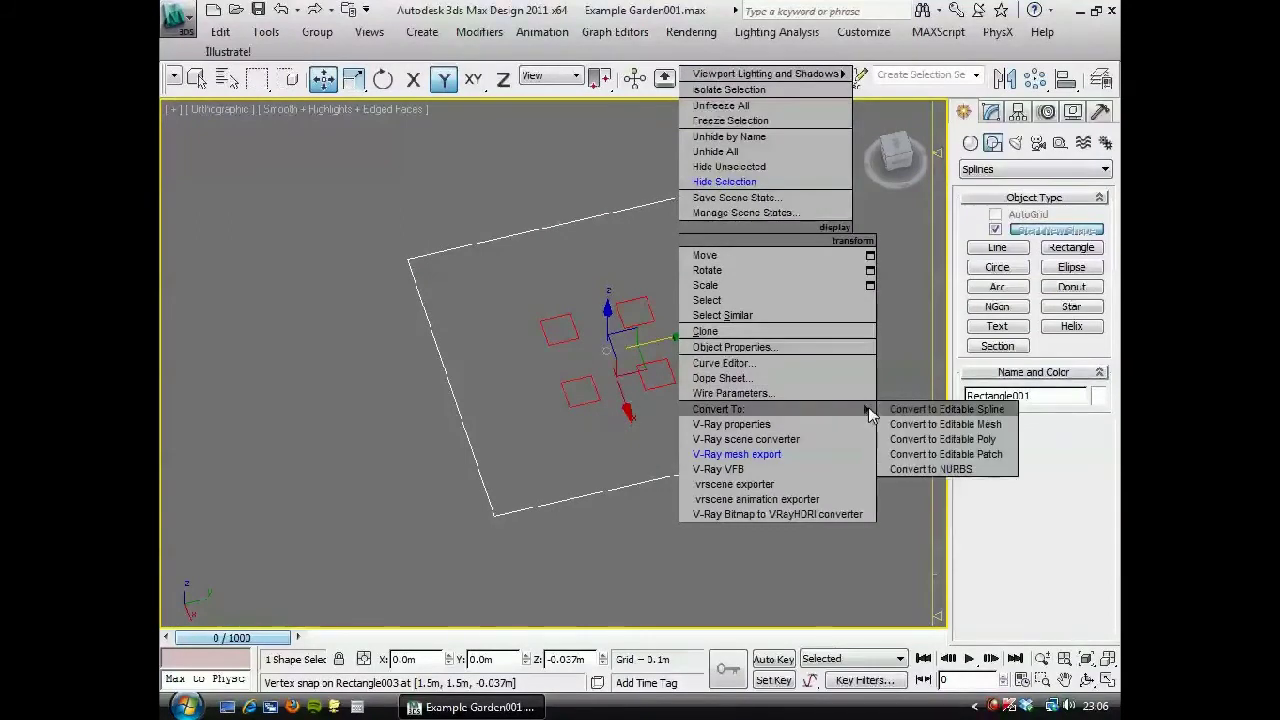
left_click(904, 410)
scroll(946, 437, "down", 5)
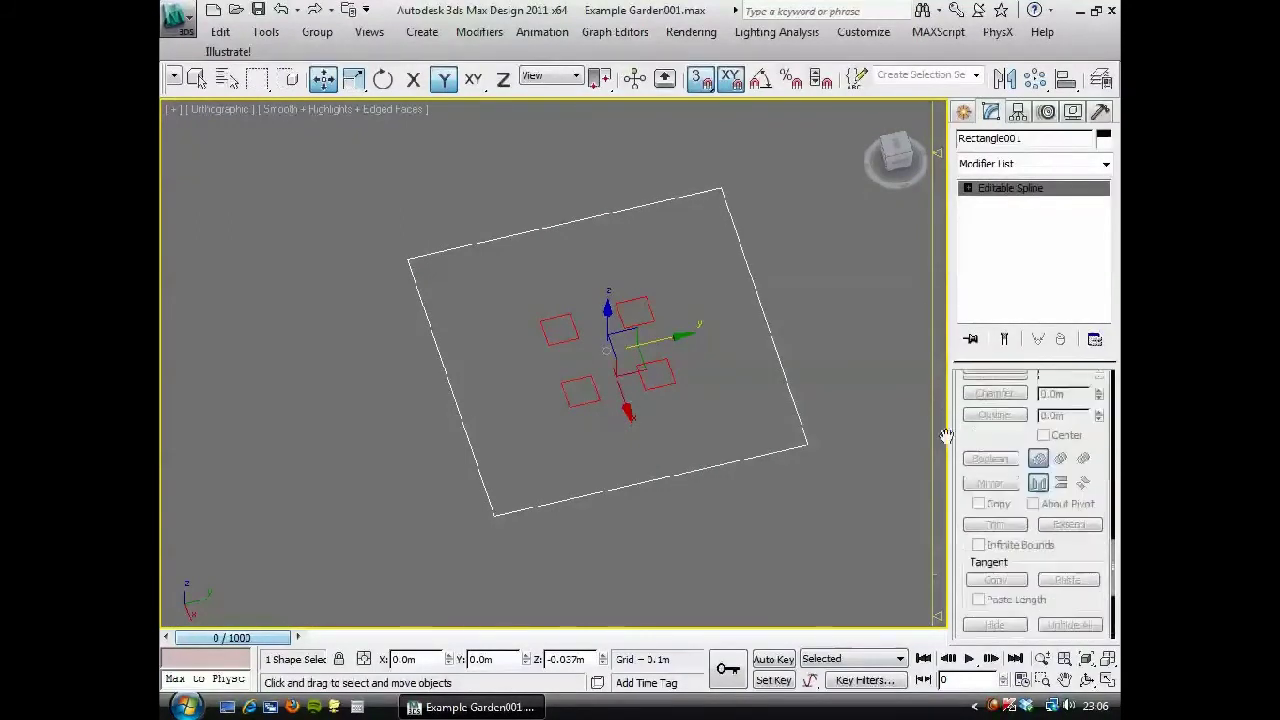
scroll(946, 437, "up", 5)
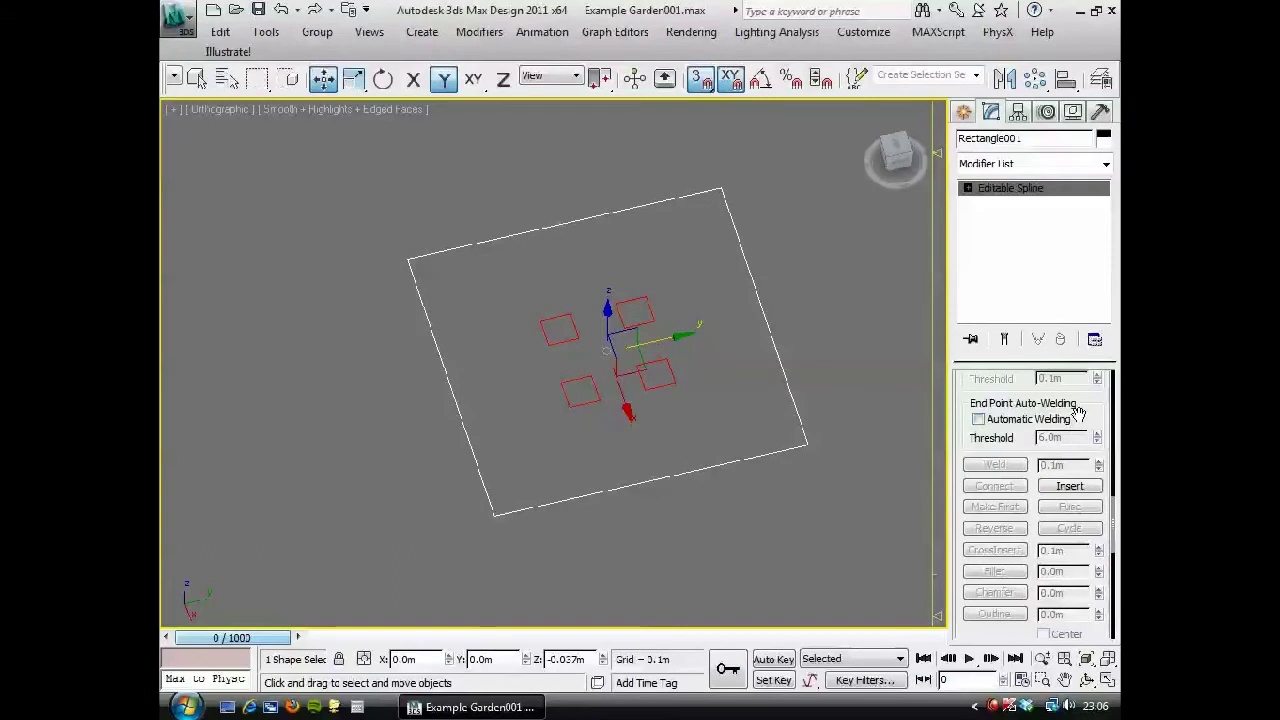
left_click_drag(1078, 413, 1012, 632)
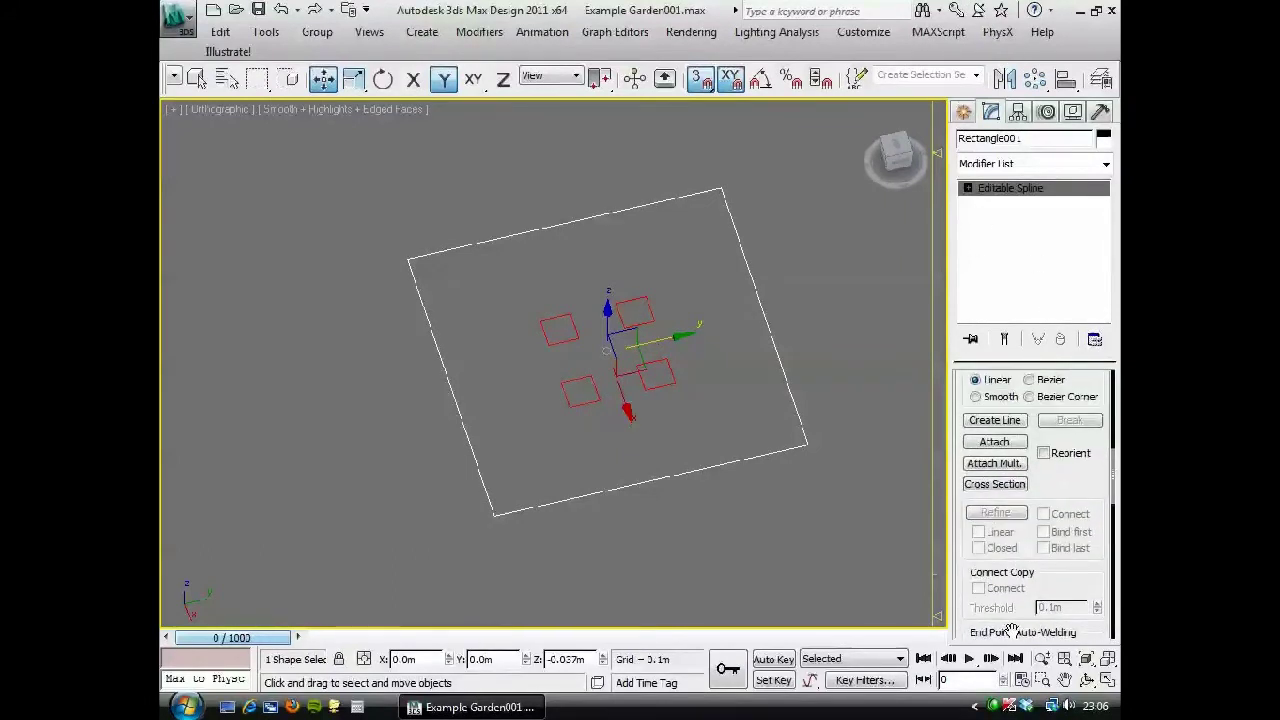
left_click(996, 442)
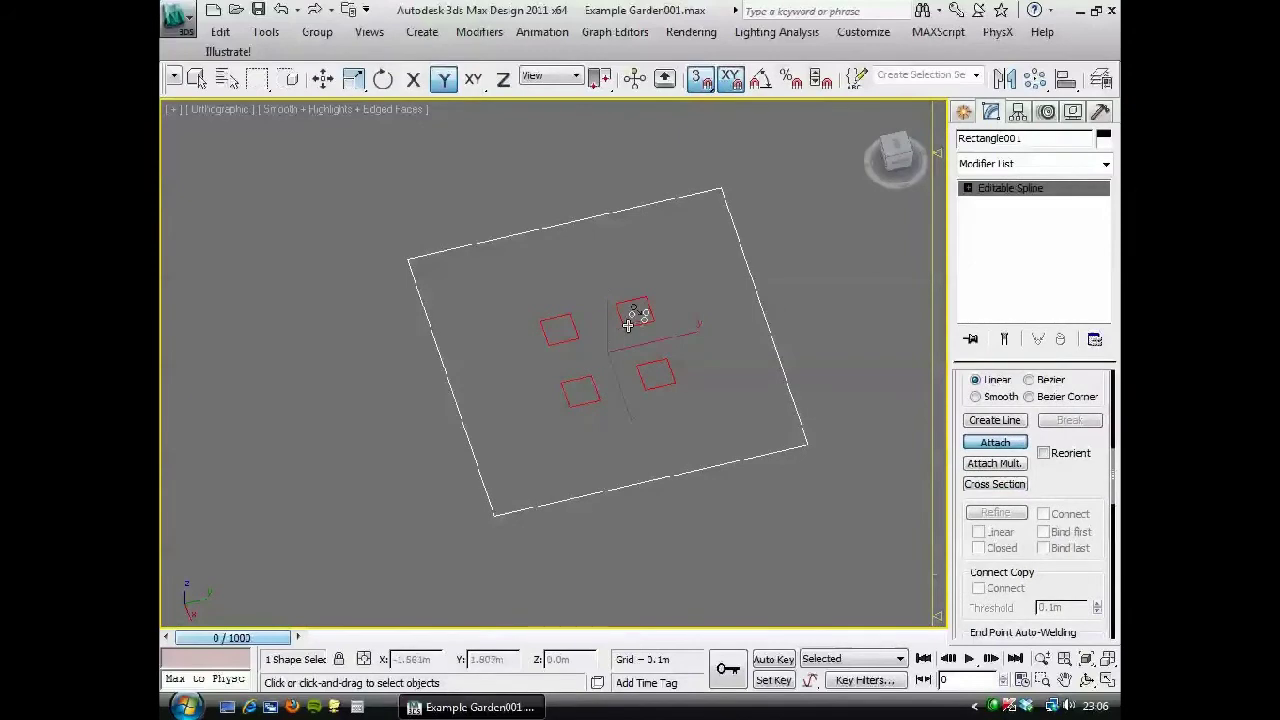
left_click(570, 340)
left_click(588, 385)
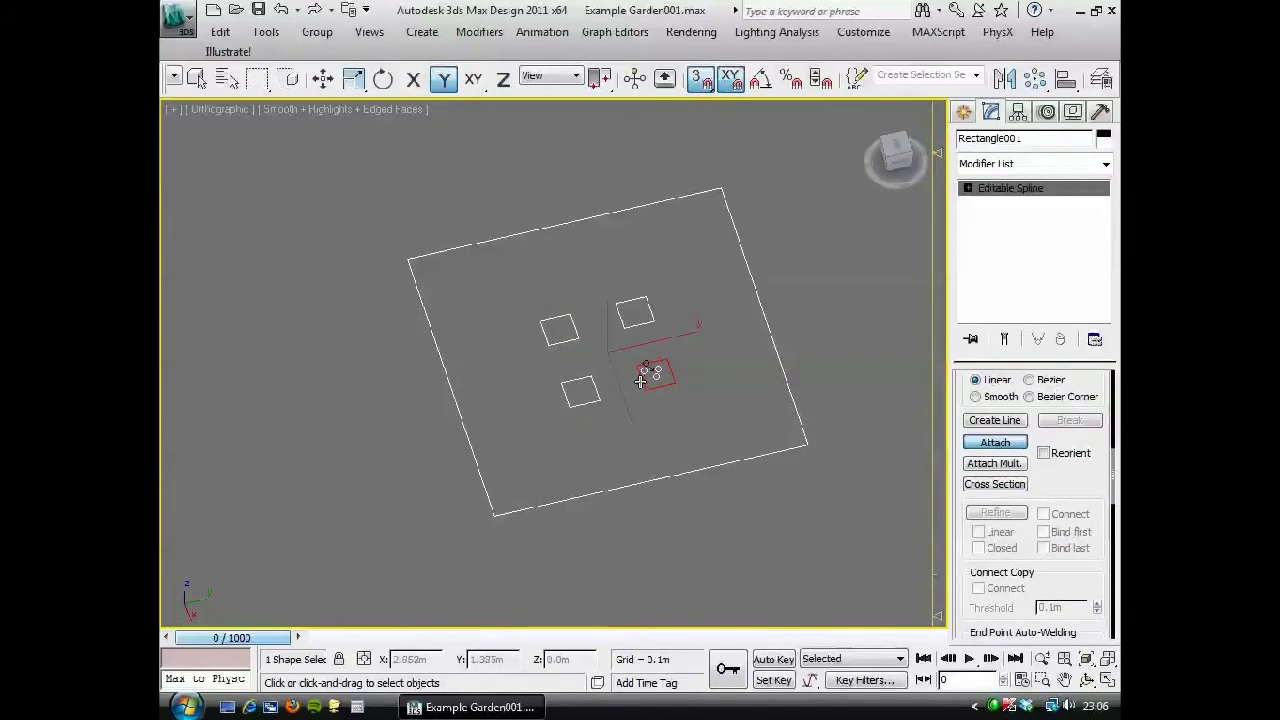
left_click(660, 373)
Add a UVW Map modifier to the combined holed shape.
left_click(1106, 165)
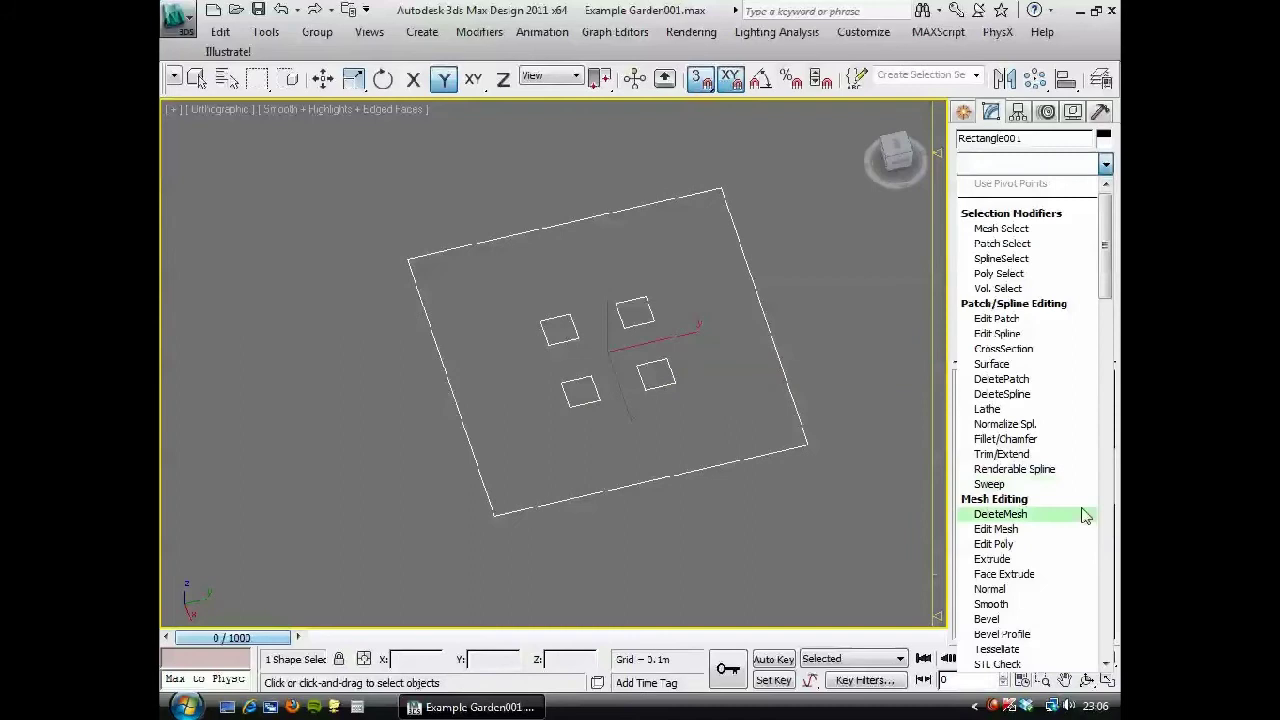
scroll(1040, 520, "down", 6)
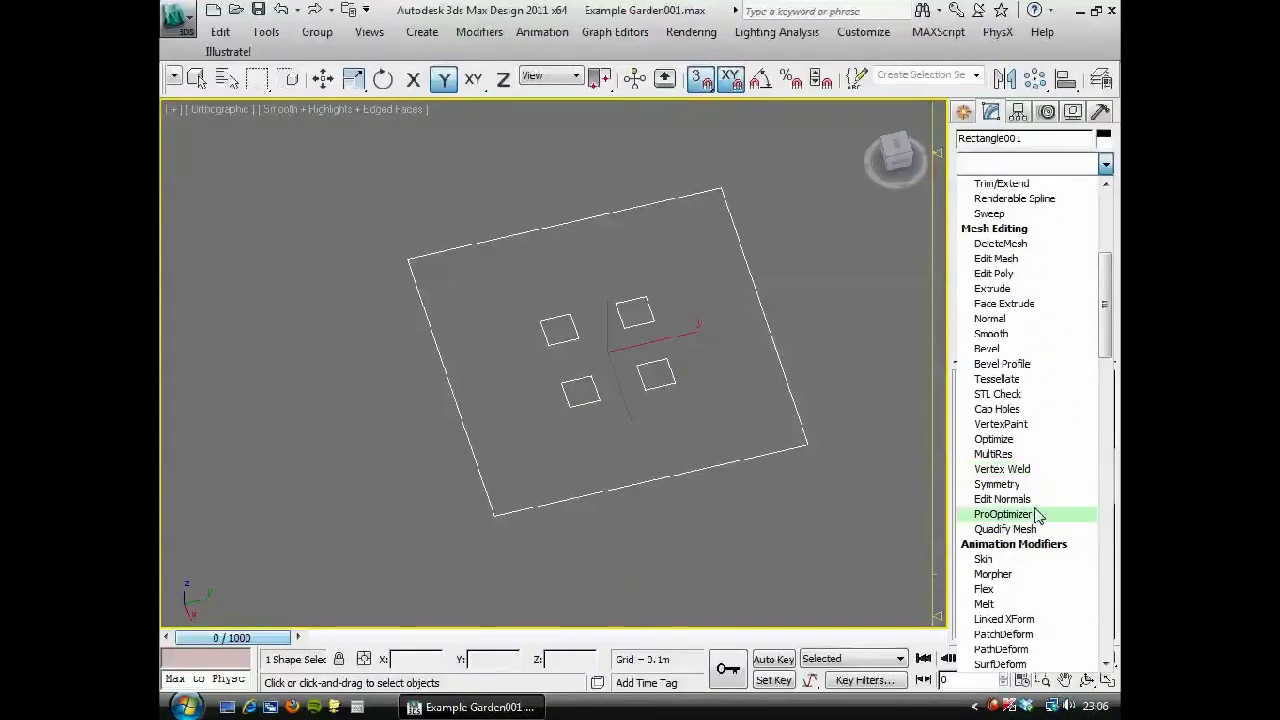
scroll(1030, 520, "down", 5)
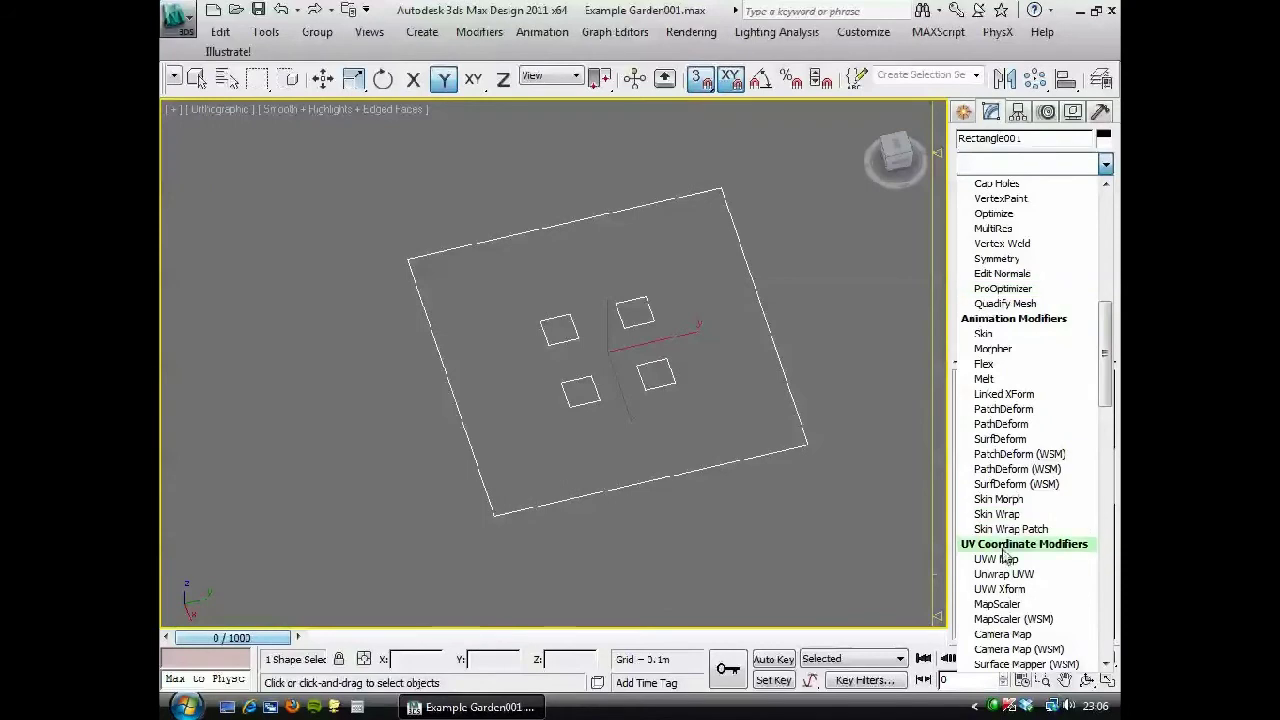
left_click(998, 559)
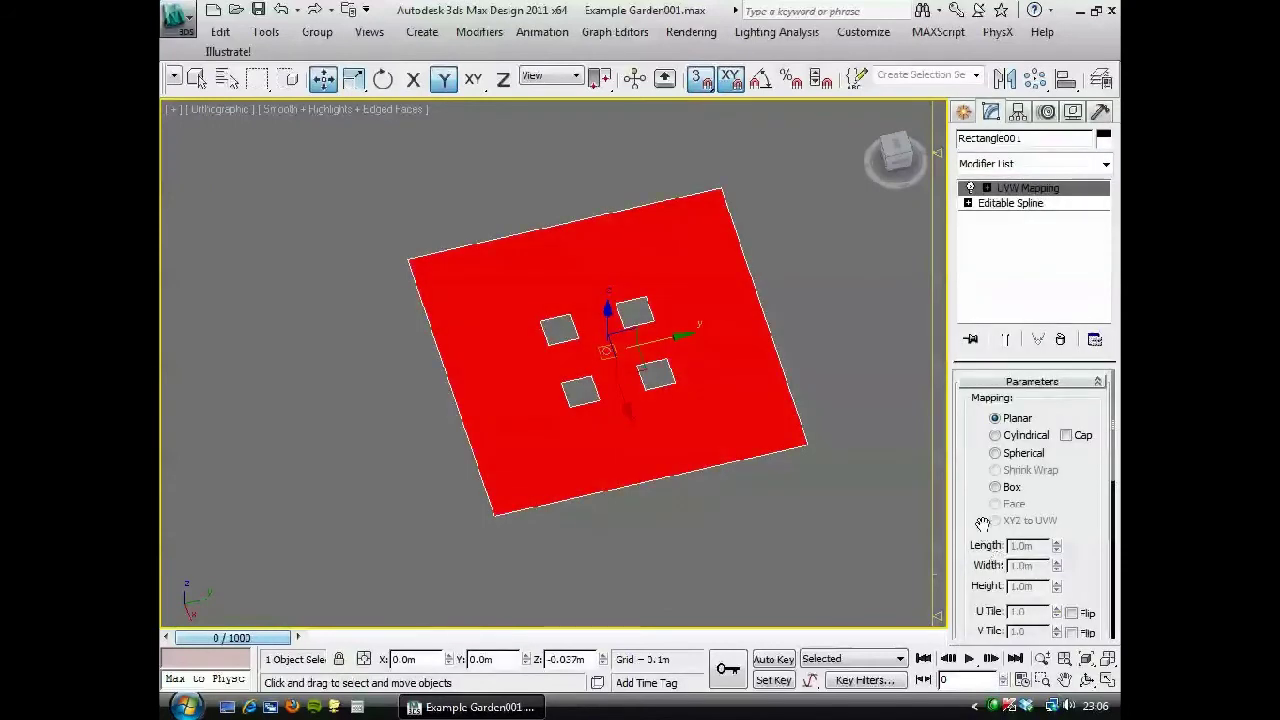
Change Rectangle001's object colour to dark grey.
left_click_drag(982, 524, 941, 295)
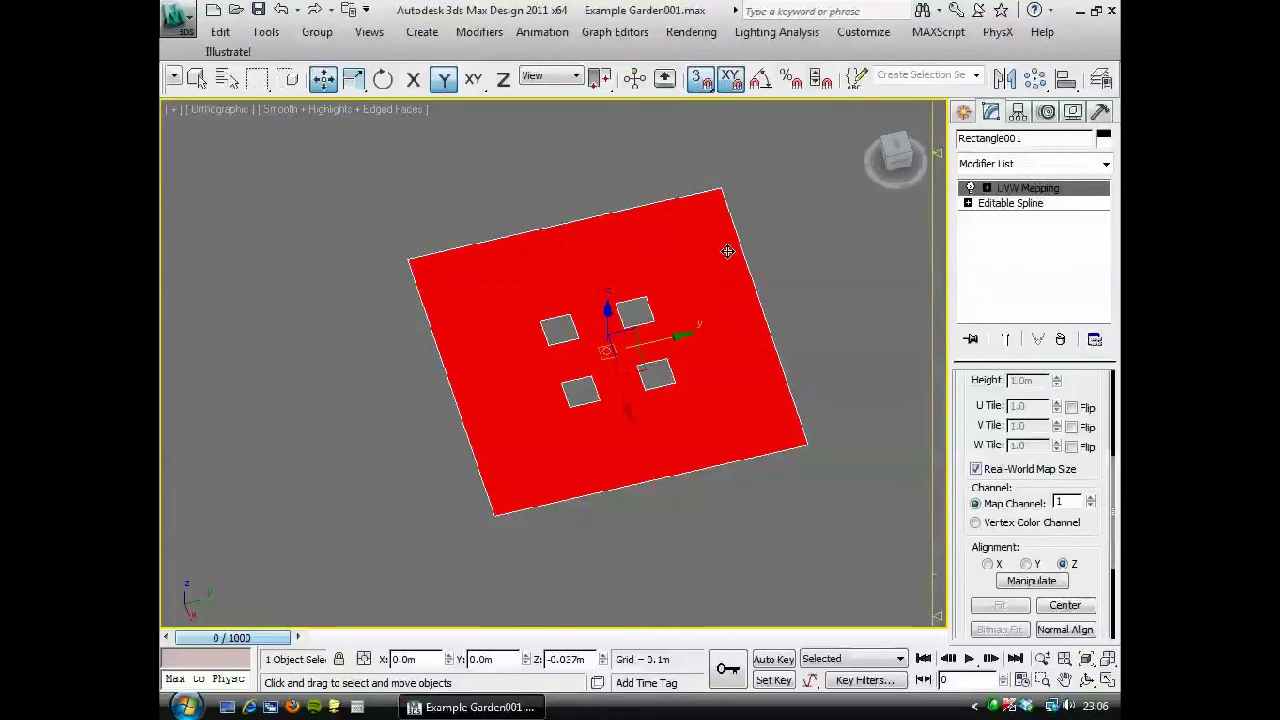
left_click(1103, 136)
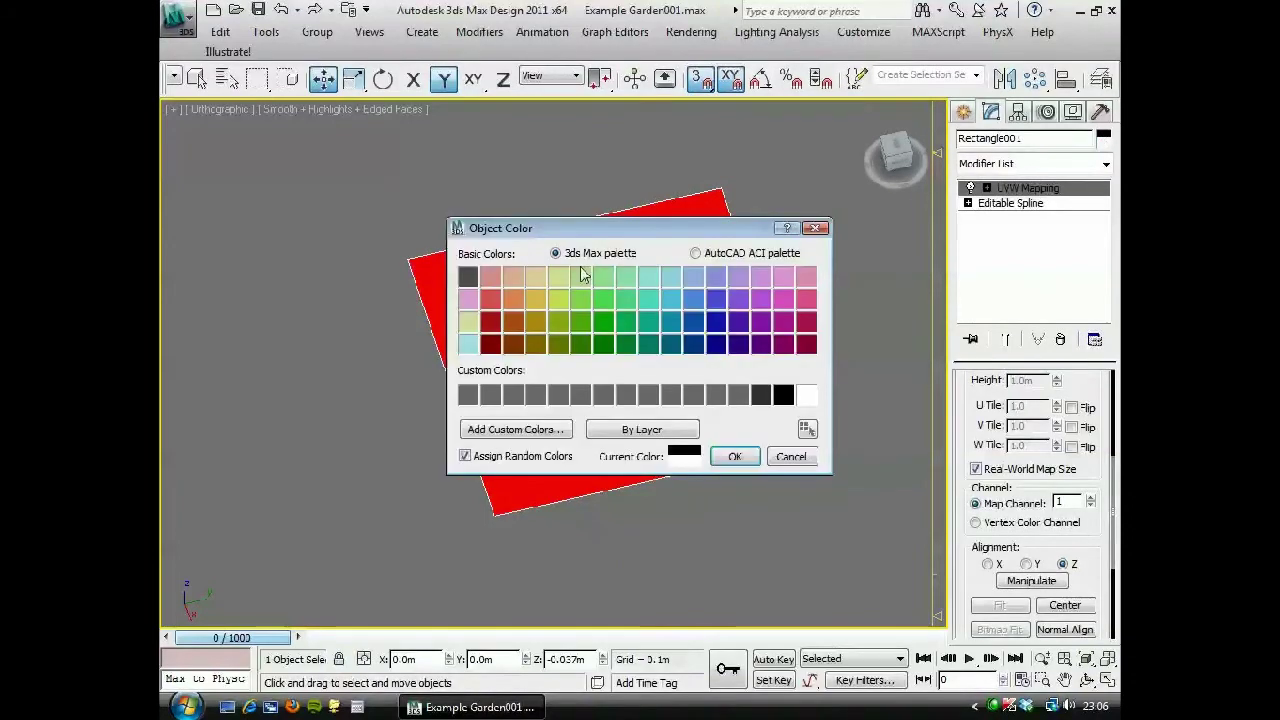
left_click(468, 277)
left_click(735, 457)
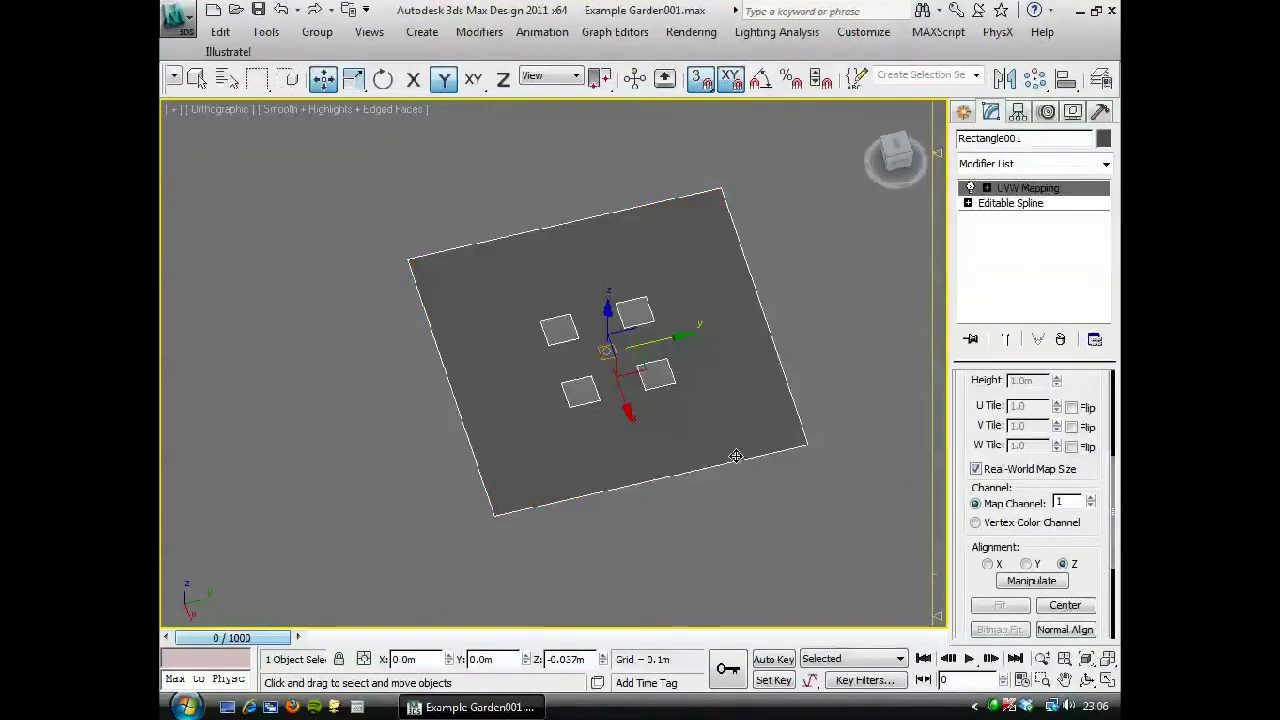
right_click(807, 319)
Unhide all objects, then zoom a Perspective view in on the garden's central beds.
left_click(842, 232)
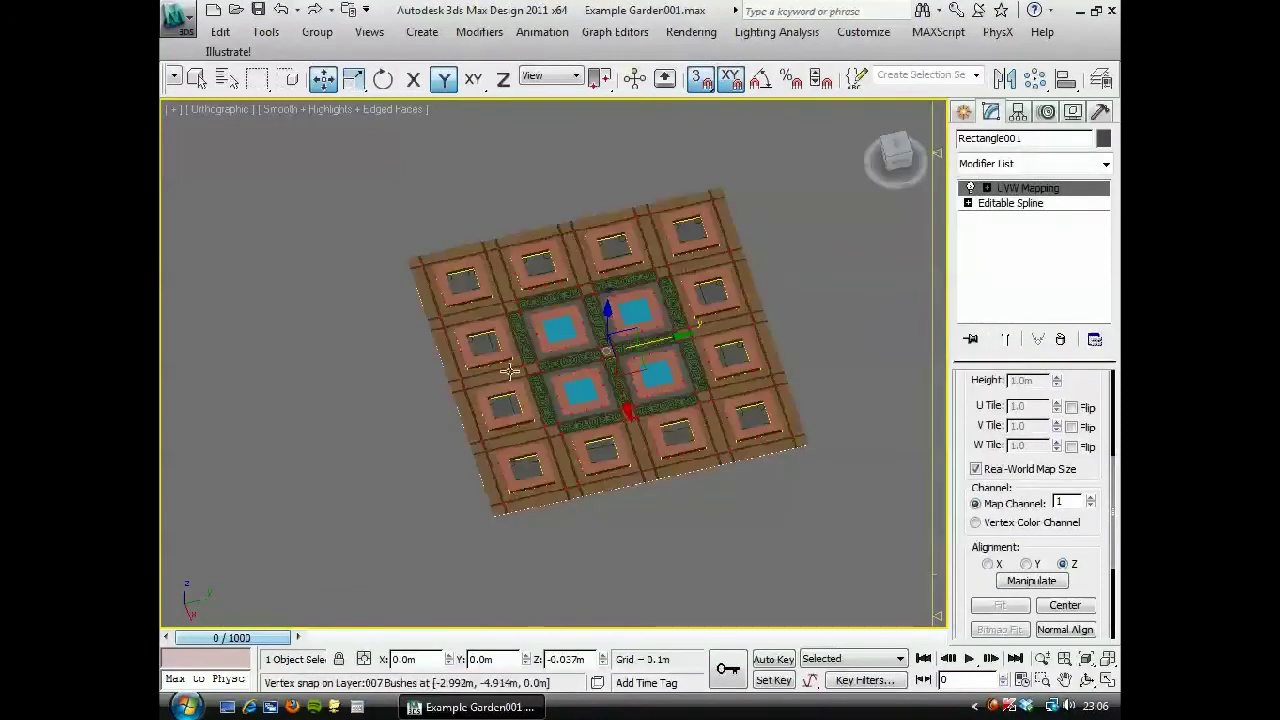
middle_click_drag(567, 420, 523, 440)
key("p")
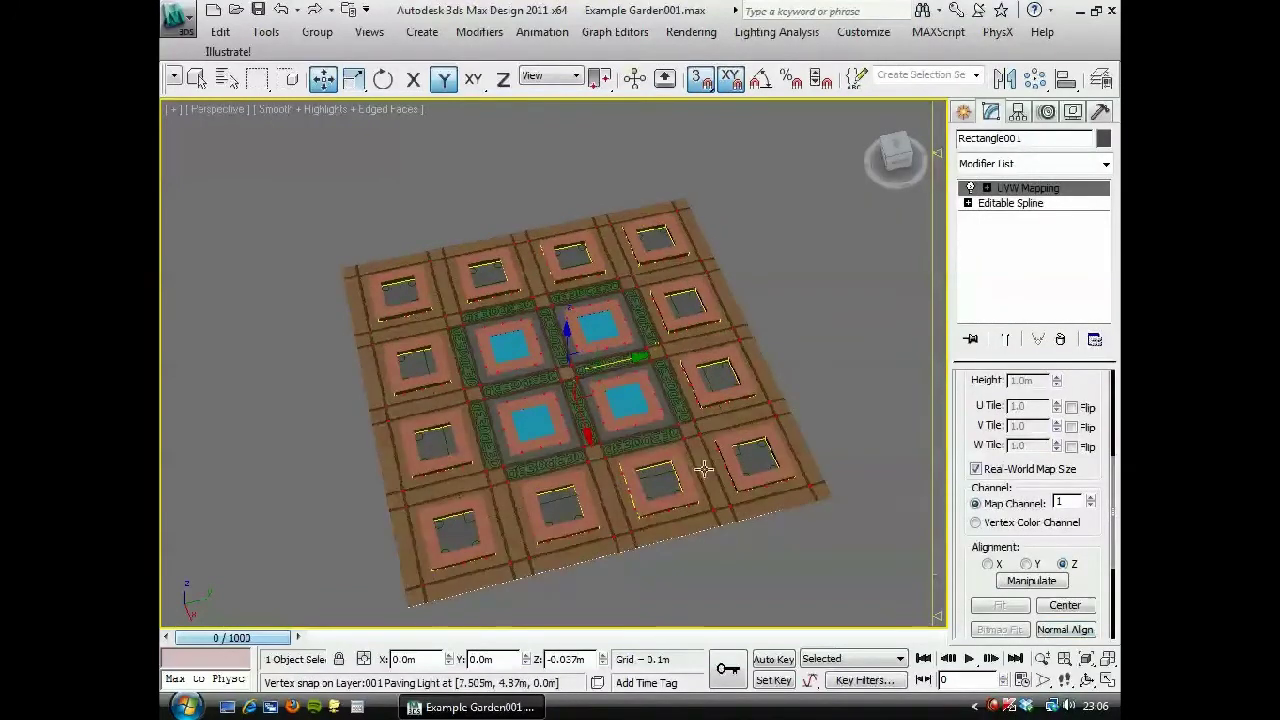
left_click(1086, 660)
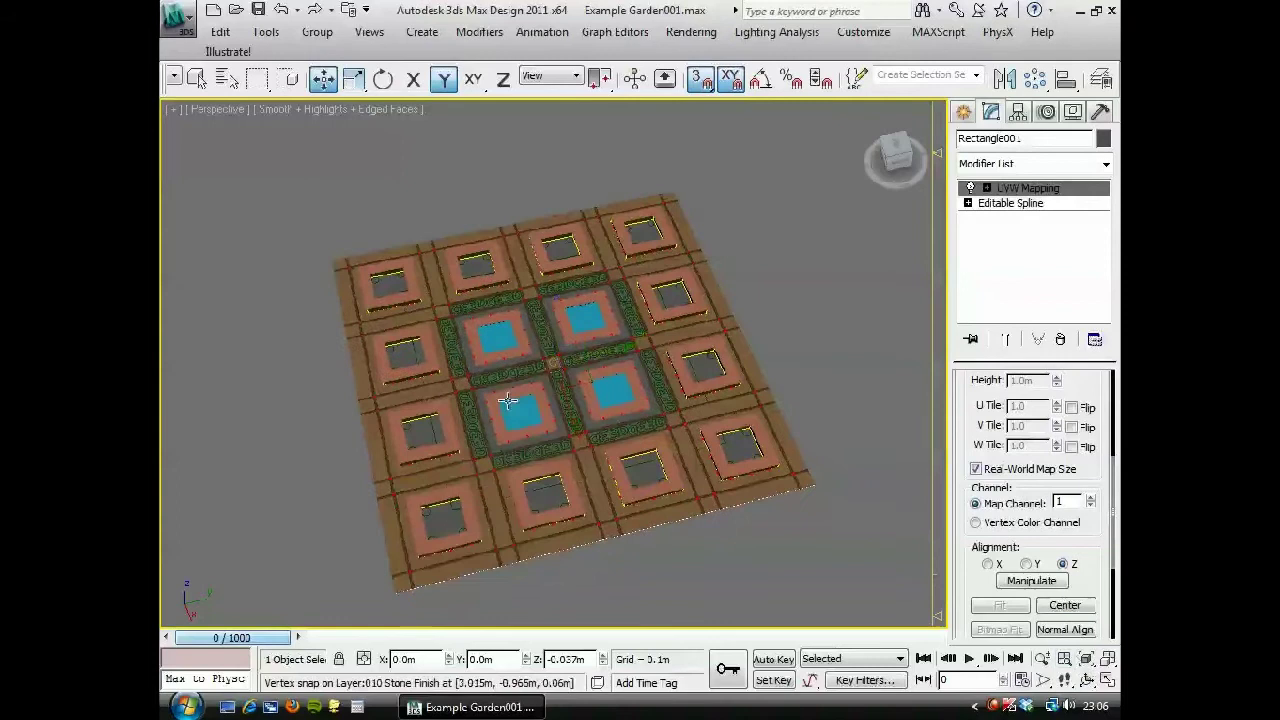
middle_click_drag(549, 420, 440, 418, "alt")
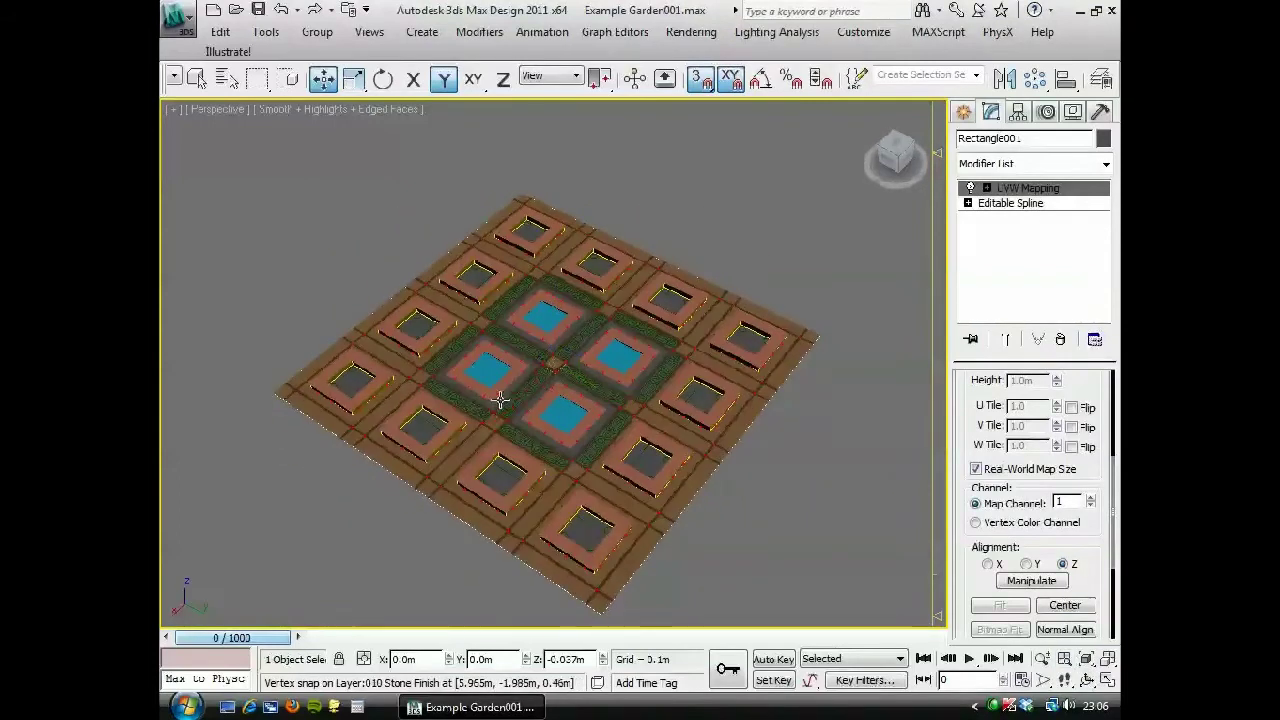
left_click(1042, 658)
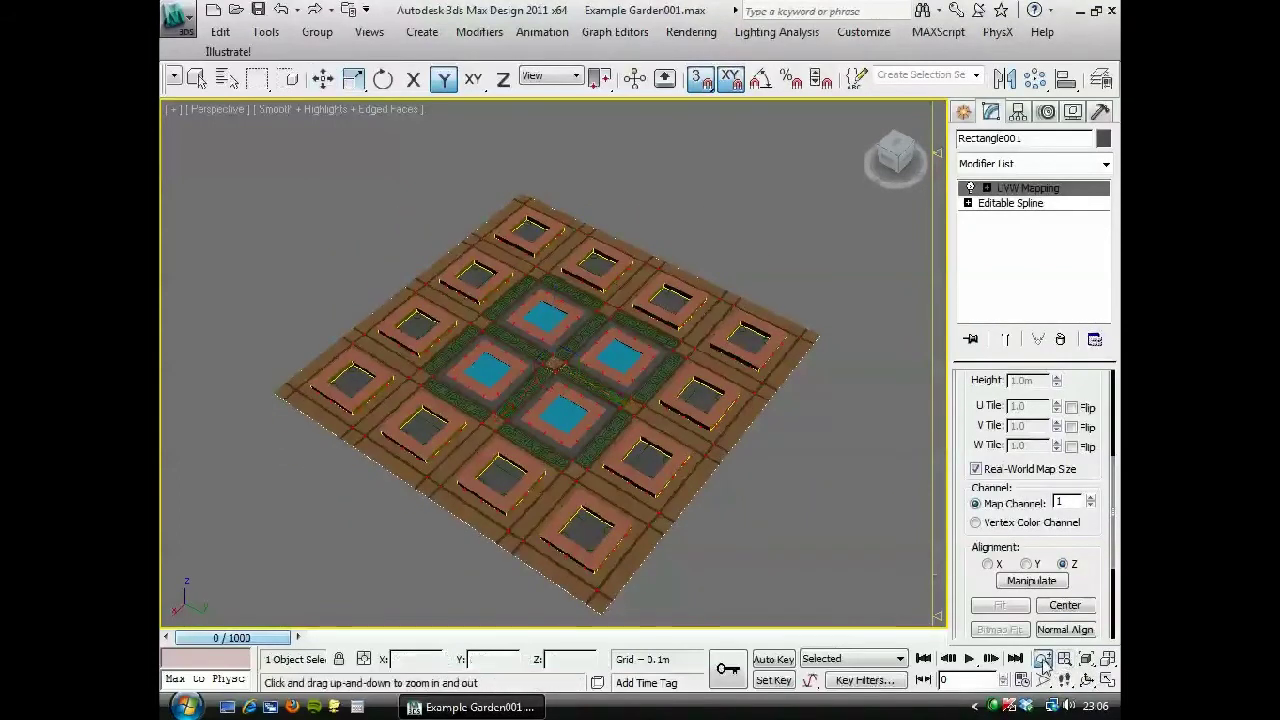
mouse_move(643, 510)
left_mouse_down()
mouse_move(635, 463)
mouse_move(632, 490)
left_mouse_up()
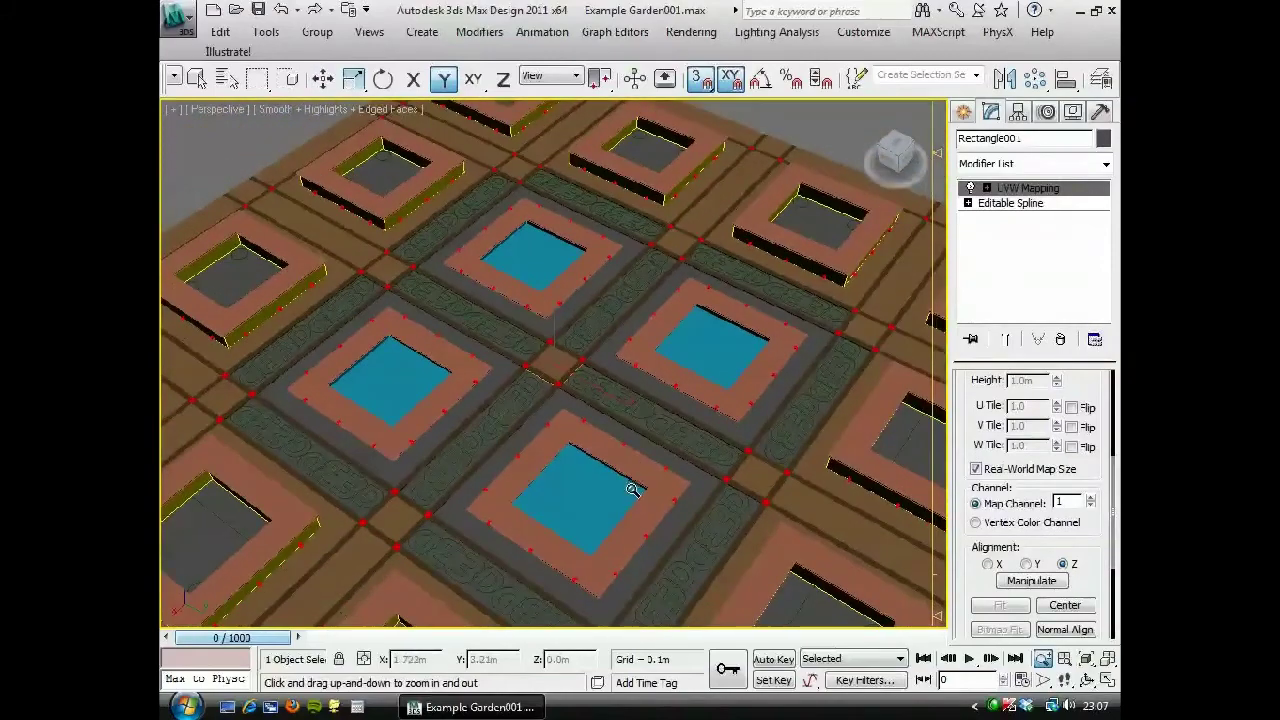
middle_click_drag(632, 490, 431, 374, "alt")
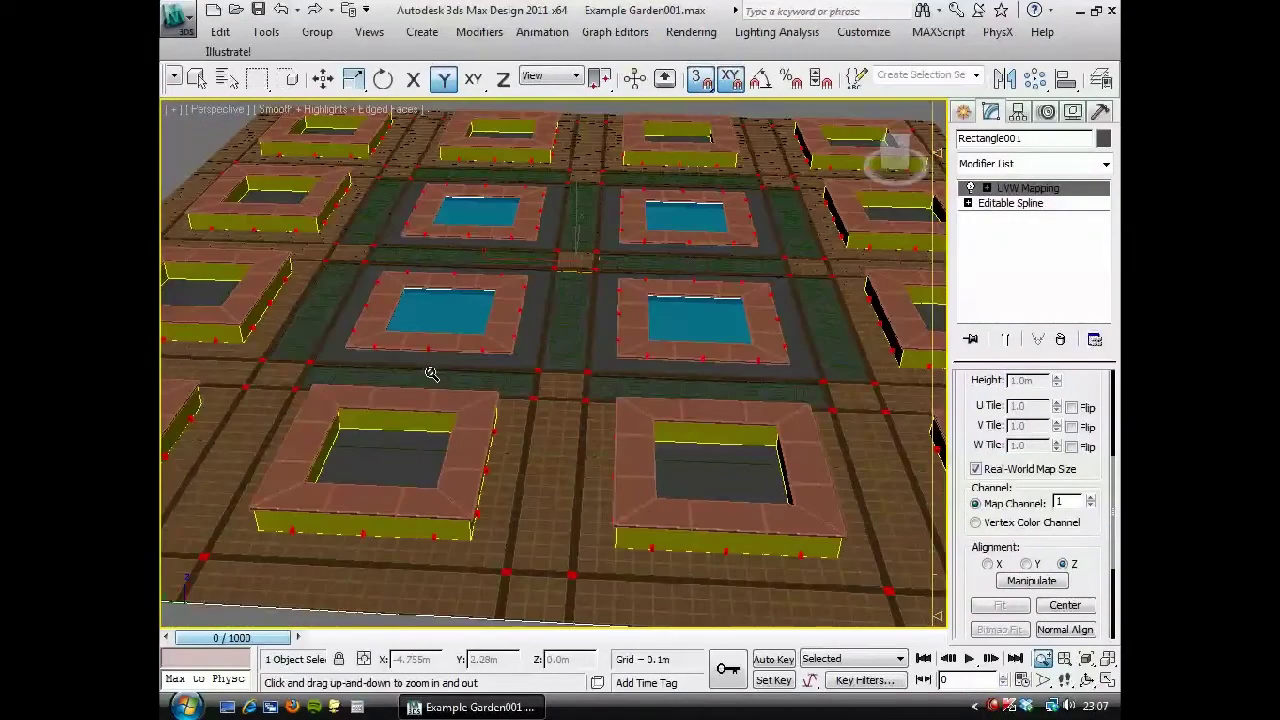
middle_click_drag(358, 393, 388, 410, "ctrl+alt")
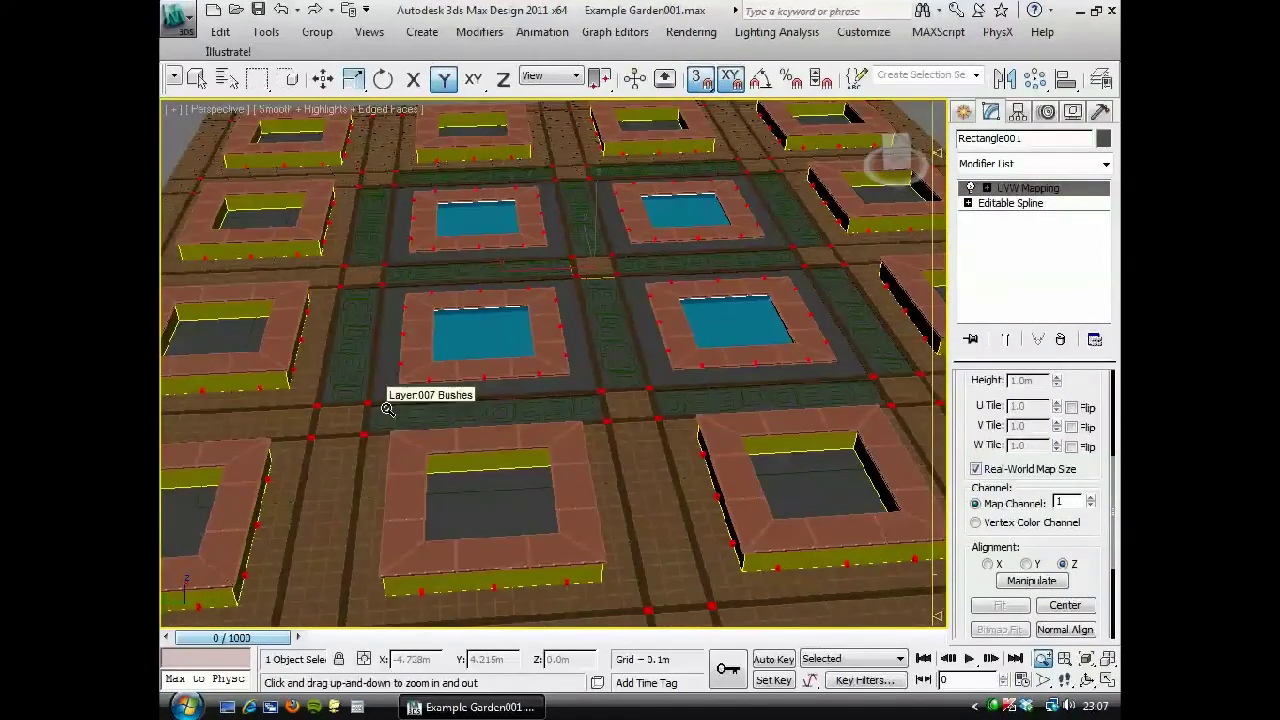
Save the scene as the incremented version Example Garden002.max.
left_click(176, 16)
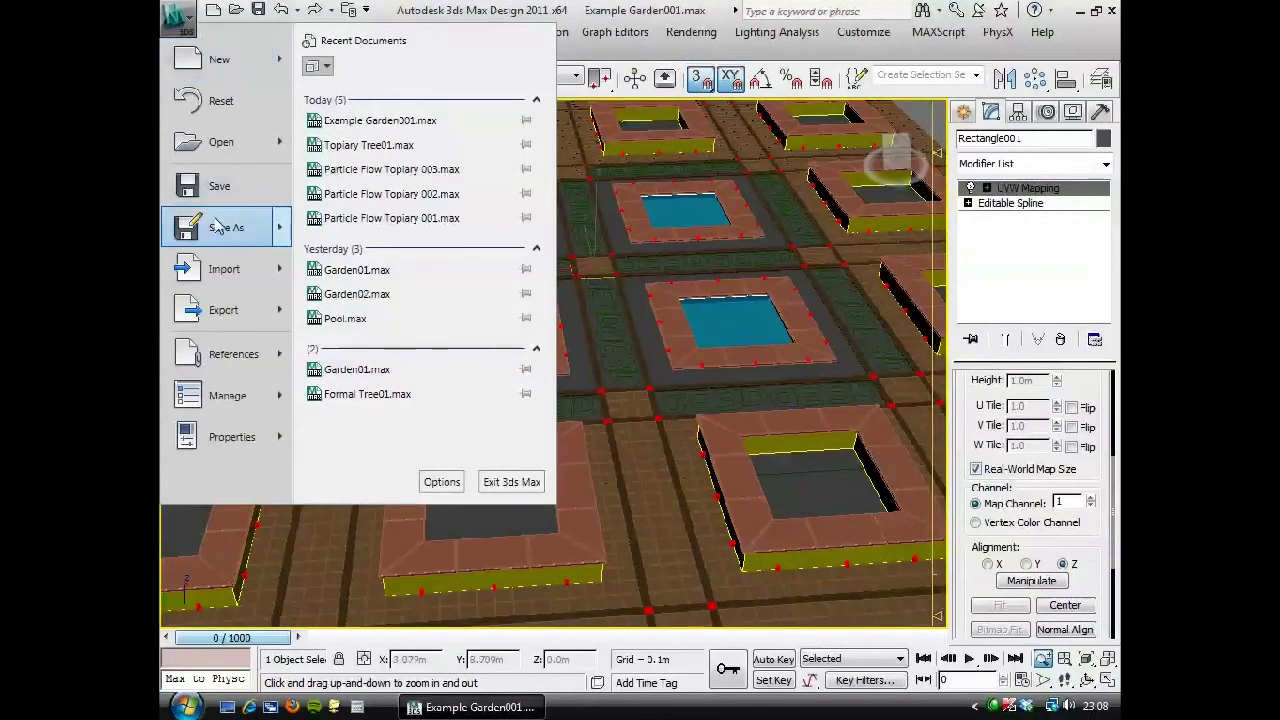
left_click(400, 103)
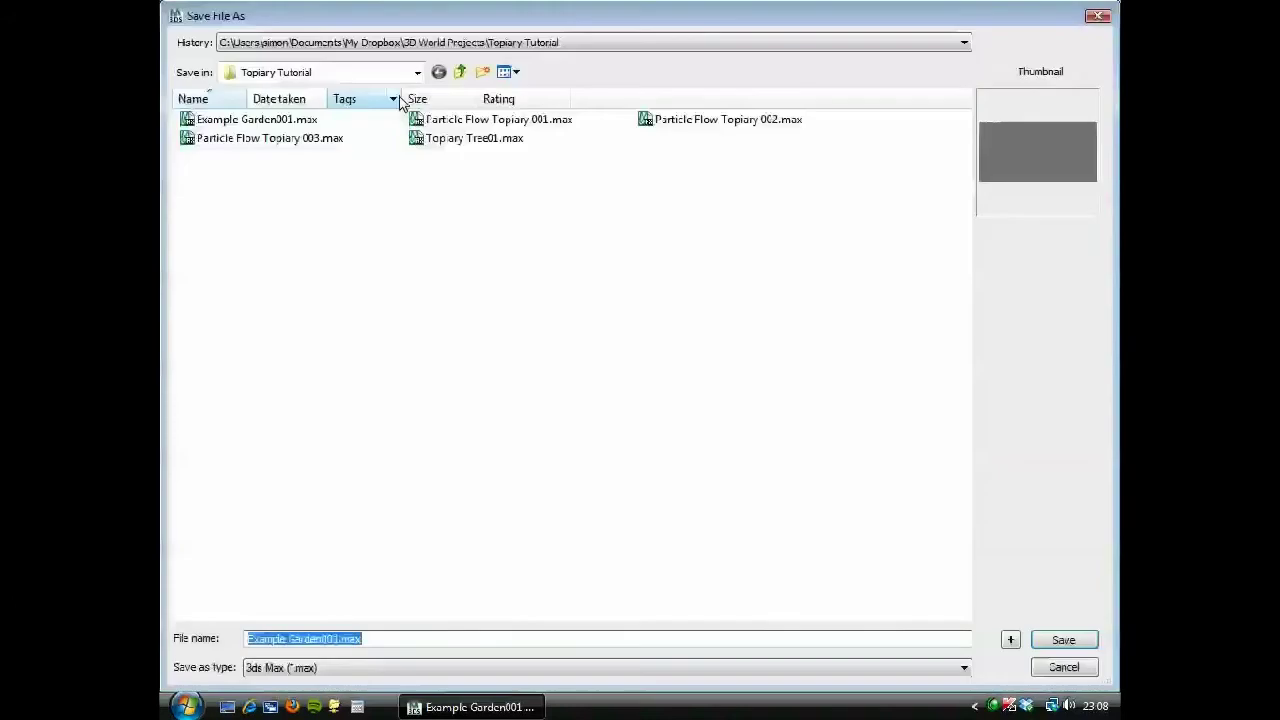
left_click(300, 119)
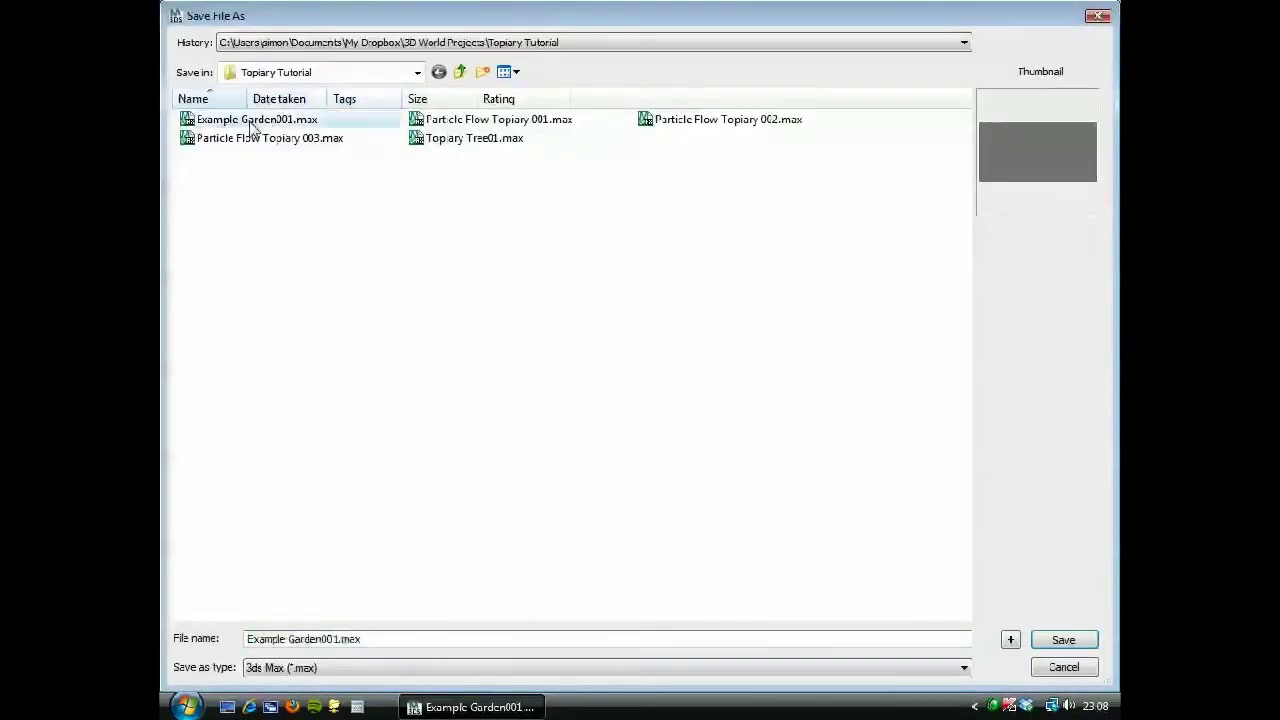
left_click(1011, 641)
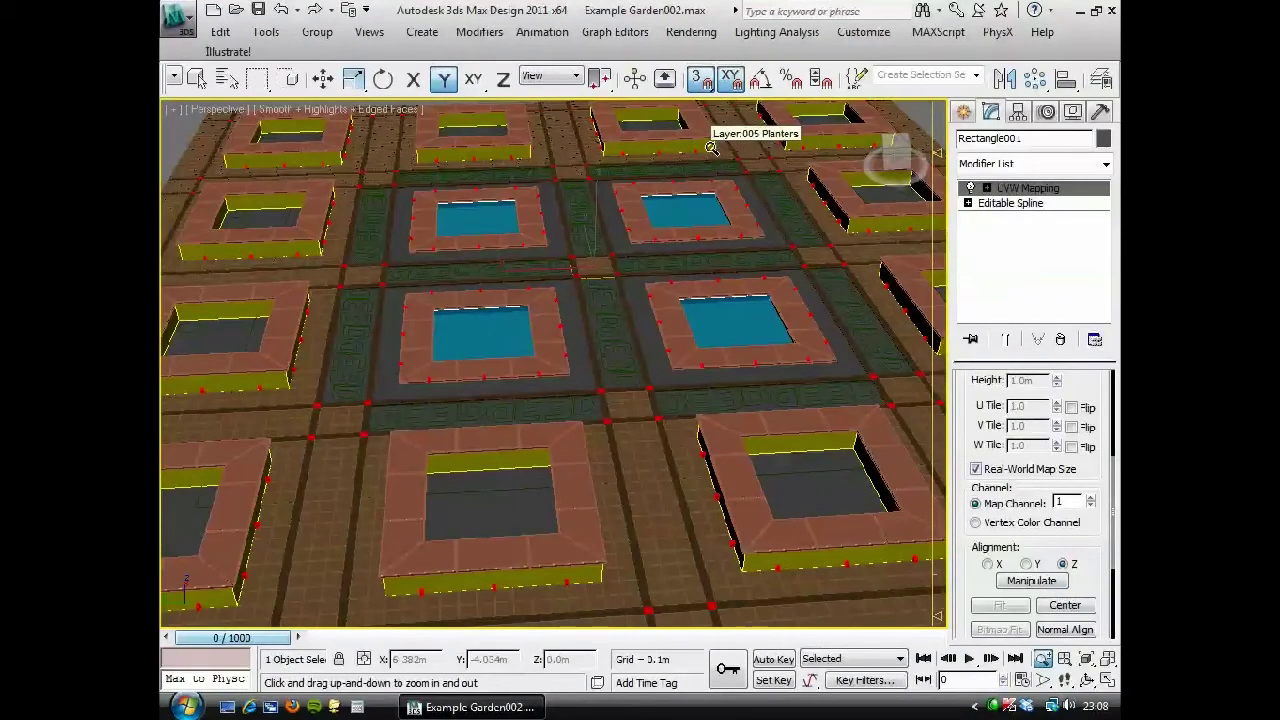
scroll(895, 88, "down", 3)
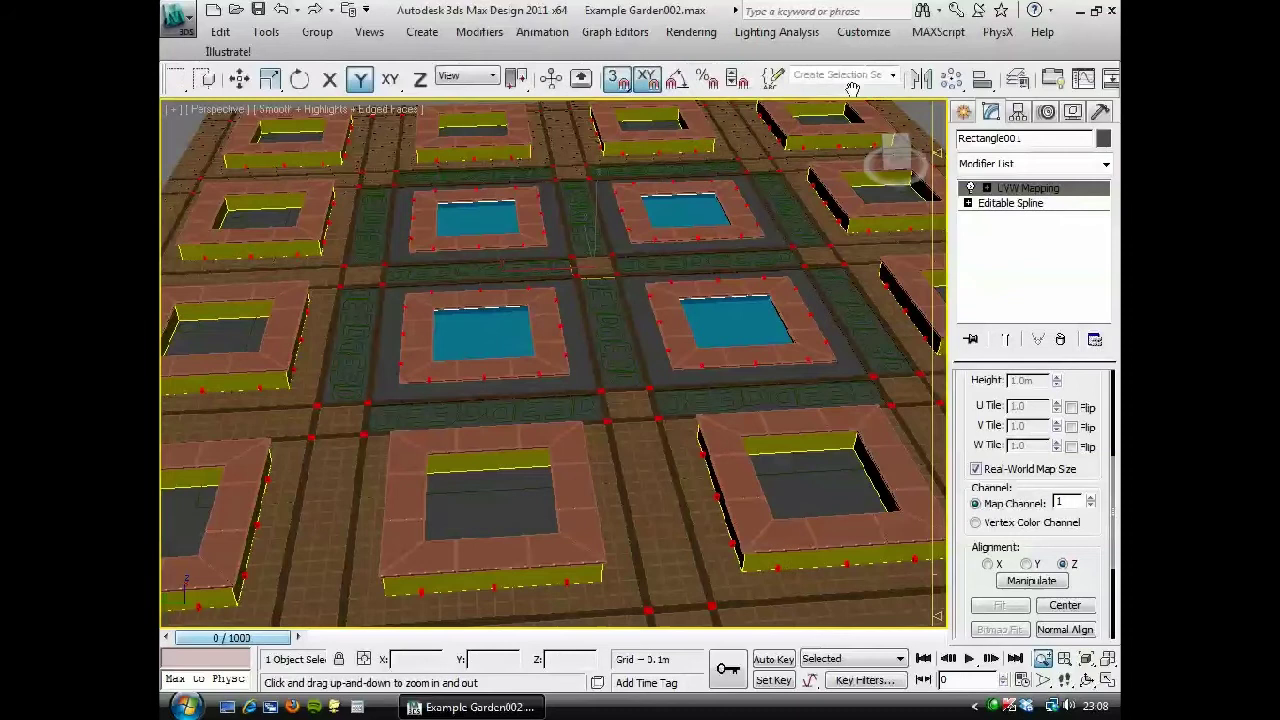
Open the Material Editor and select the Layer:010 Stone Finish paving object.
left_click(956, 78)
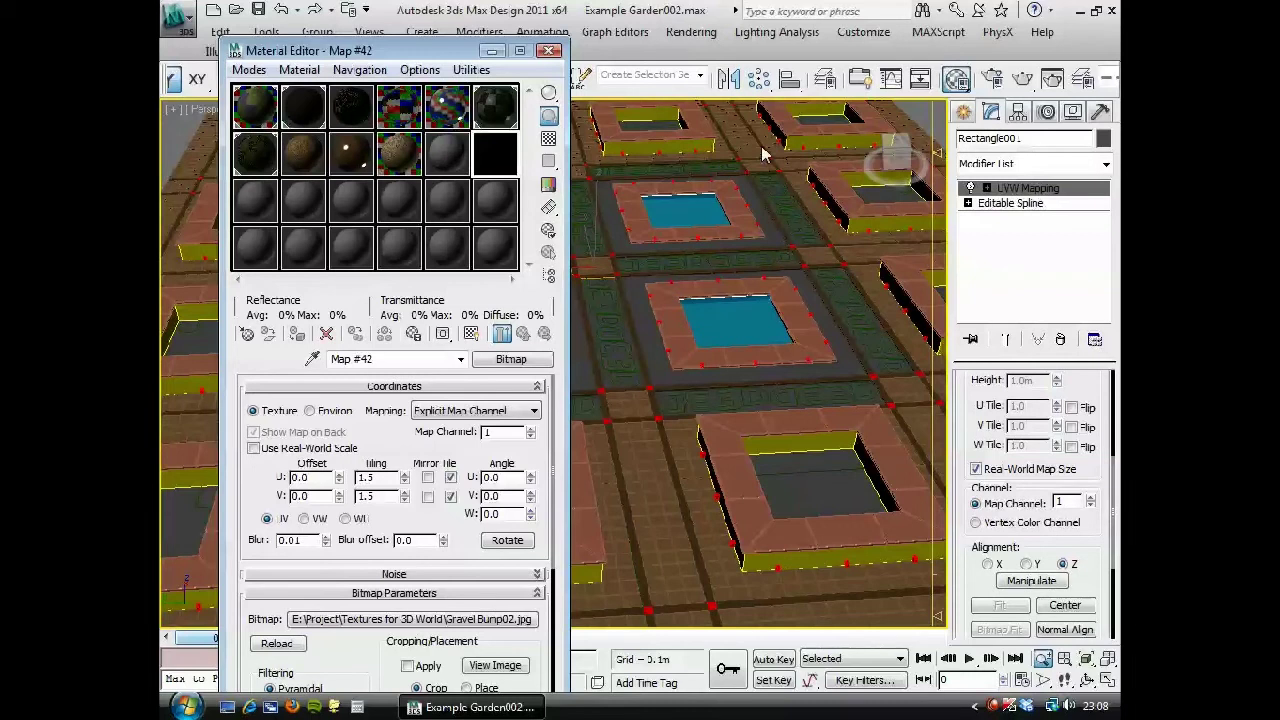
left_click(655, 318)
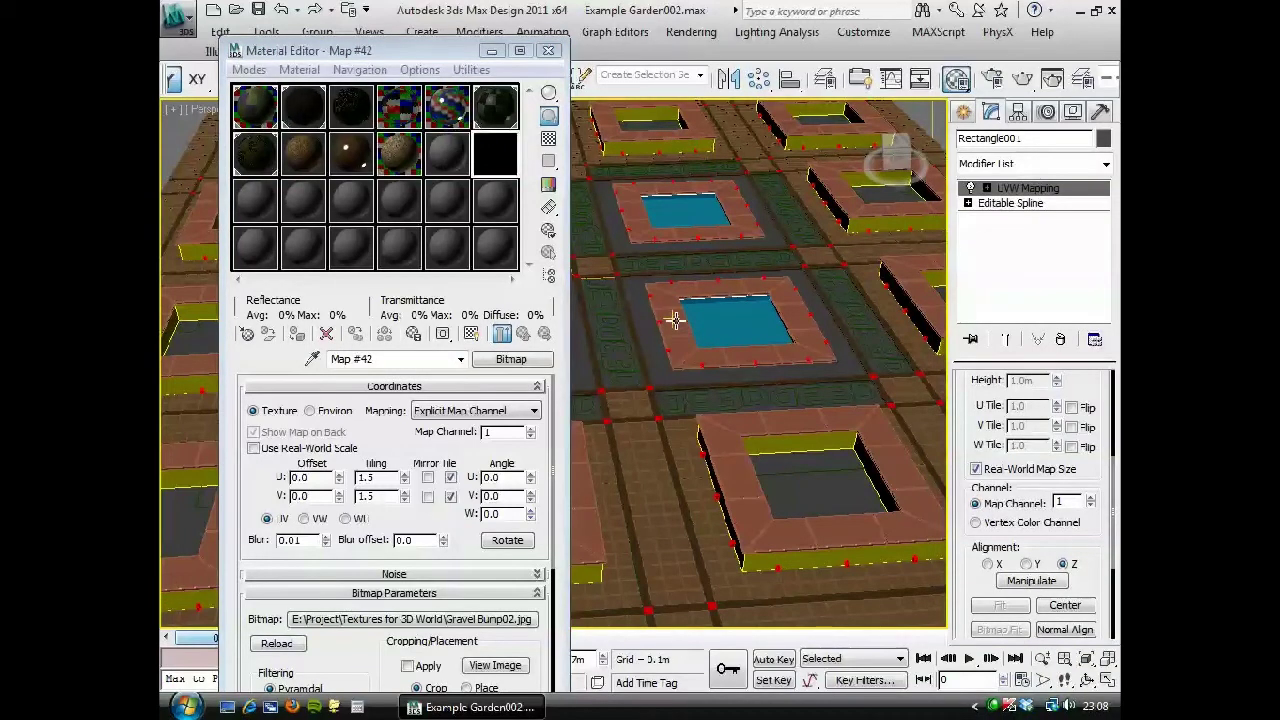
left_click(673, 318)
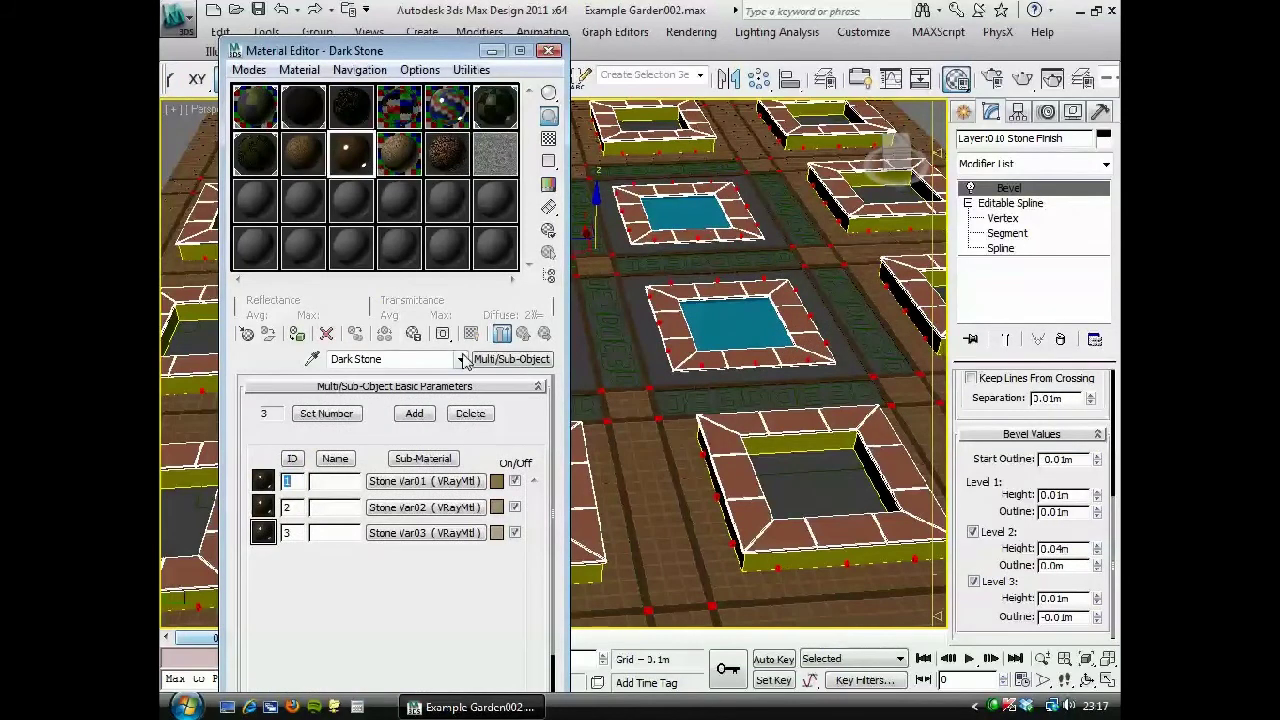
Assign Dark Stone to the stone finish and browse Stone Var01's VRayMtl rollouts.
left_click(297, 335)
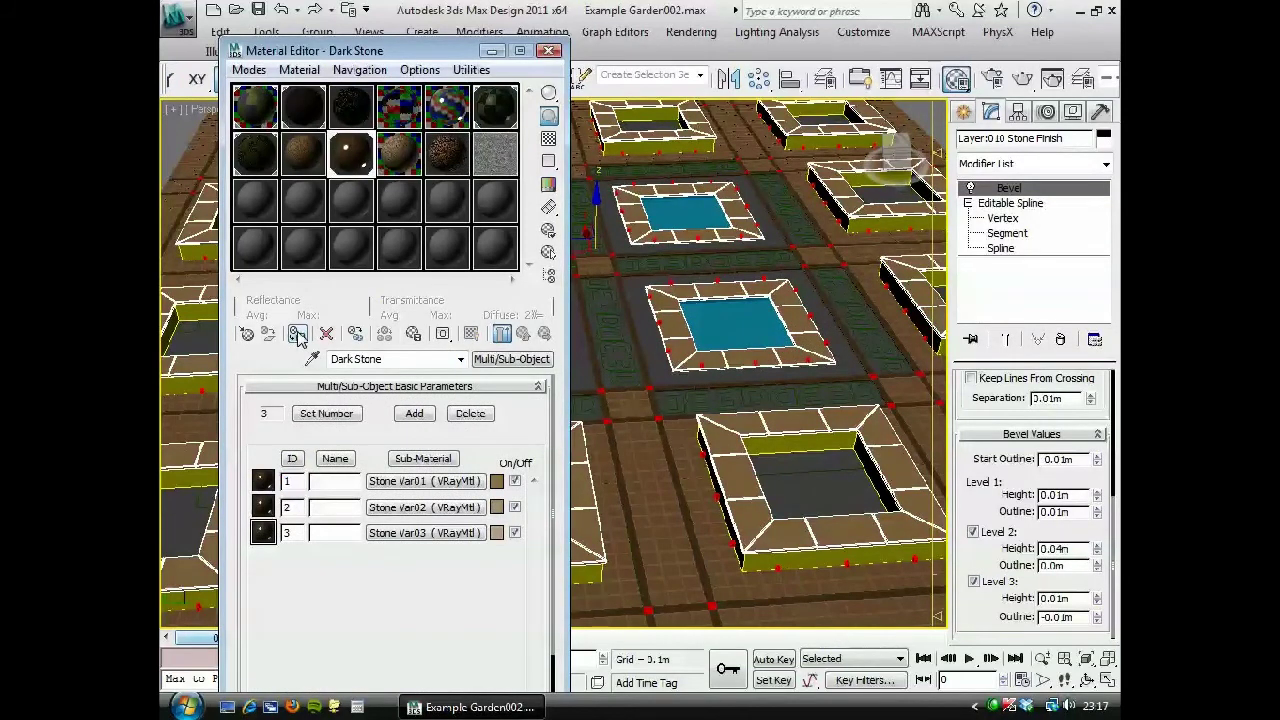
left_click(407, 482)
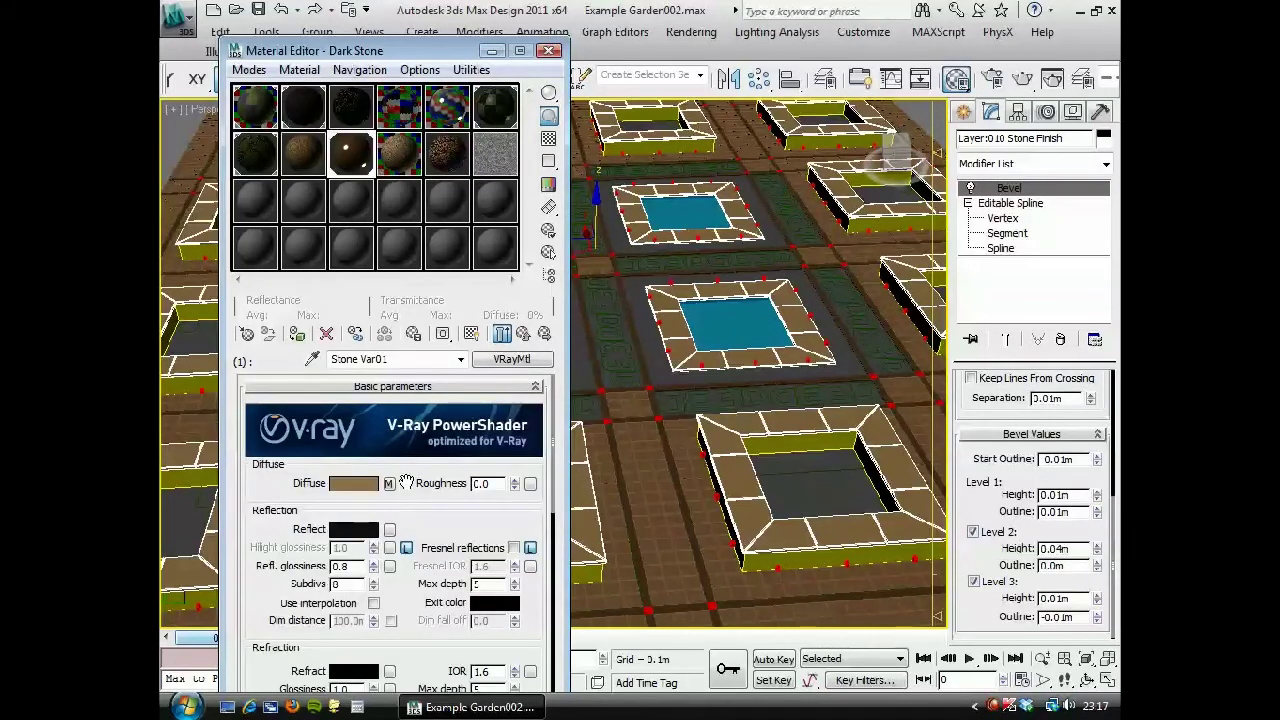
scroll(425, 488, "down", 2)
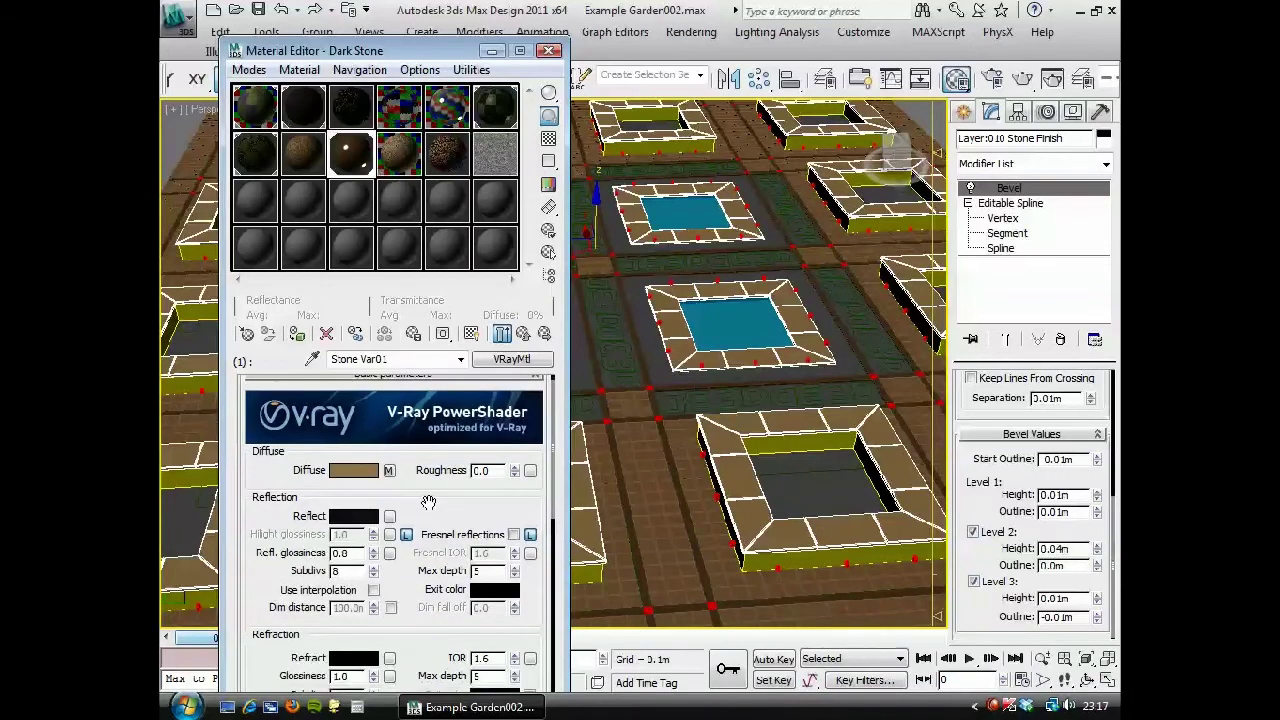
left_click_drag(432, 490, 437, 422)
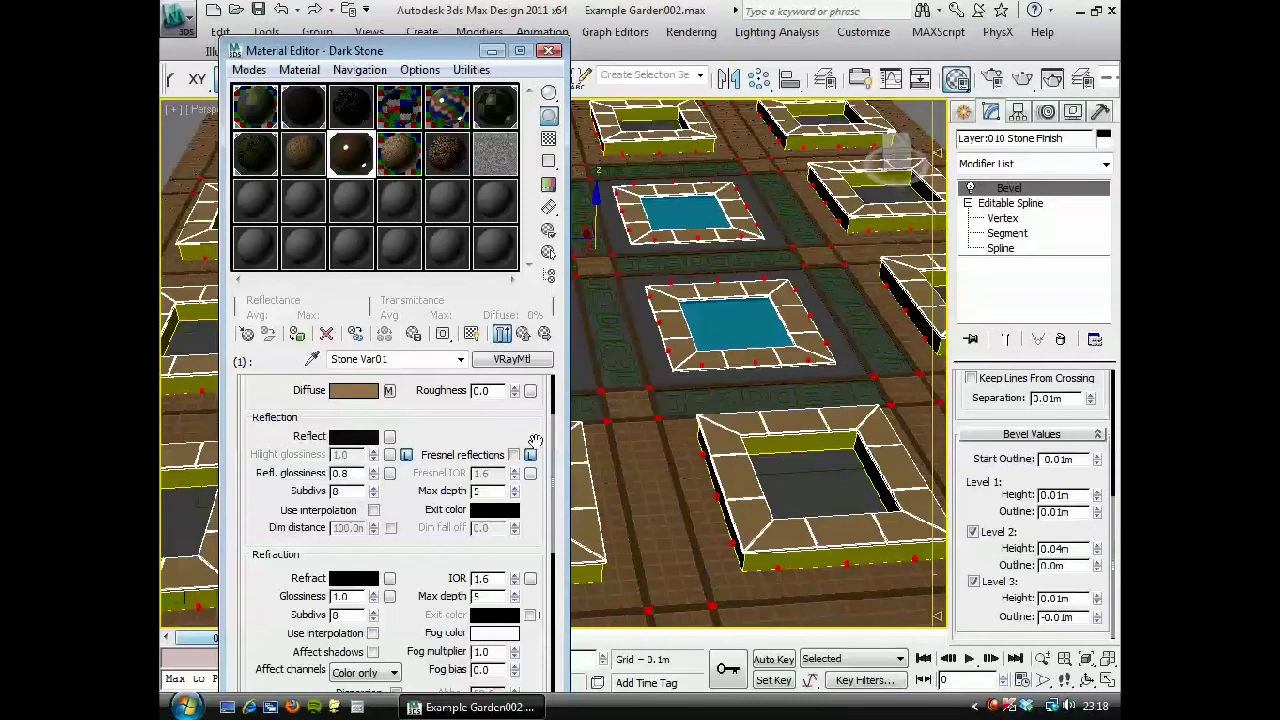
left_click_drag(445, 426, 426, 466)
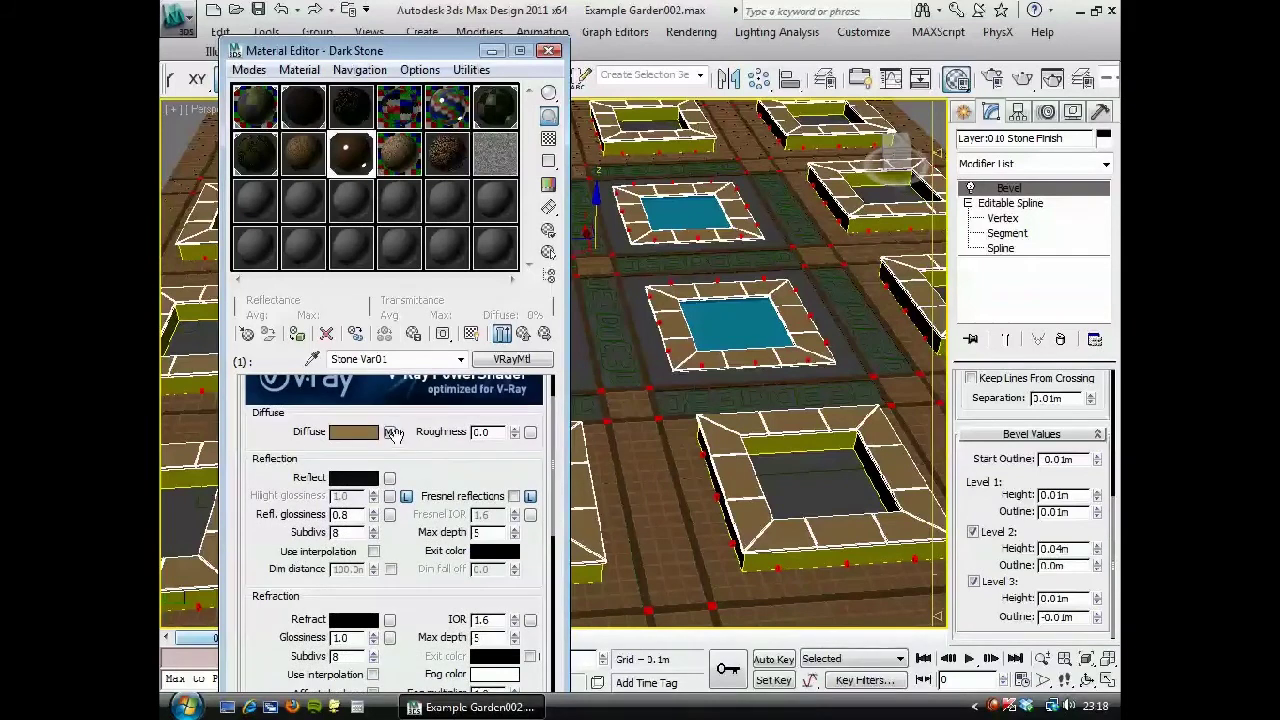
Open the Material/Map Navigator and inspect Stone Var01's Color Correction map, undoing a saturation tweak.
left_click(548, 282)
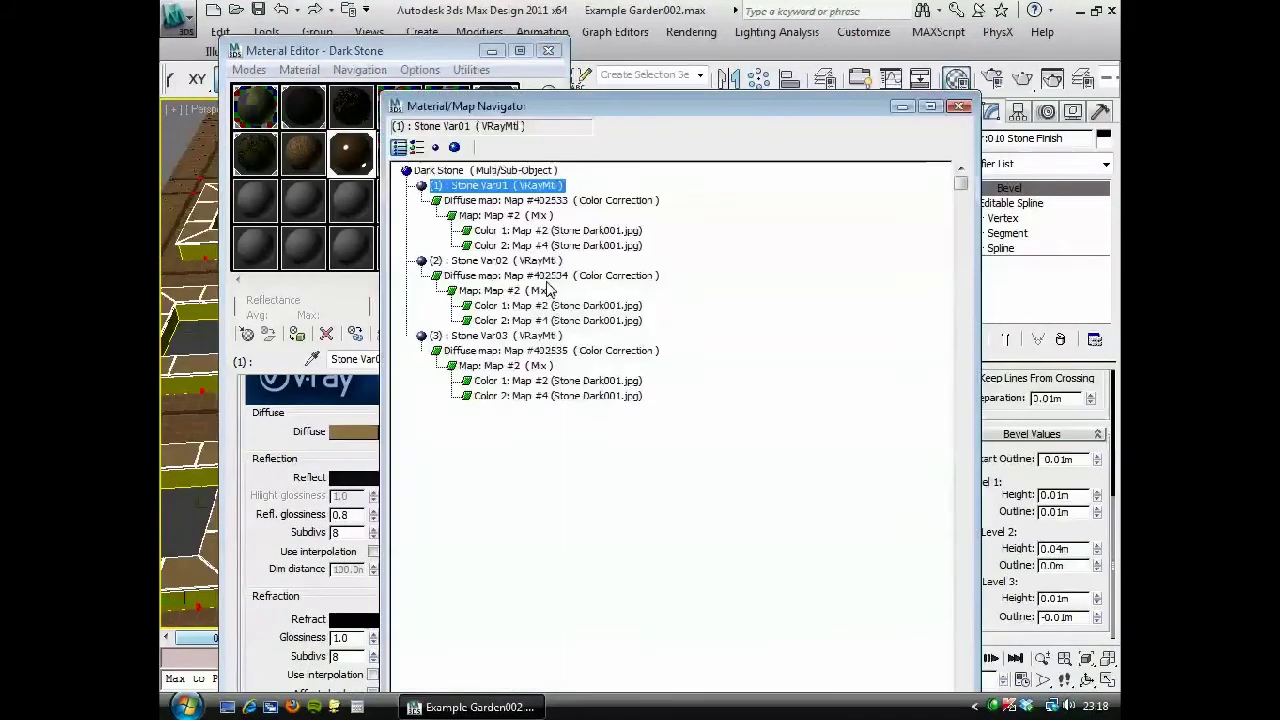
left_click_drag(533, 107, 760, 92)
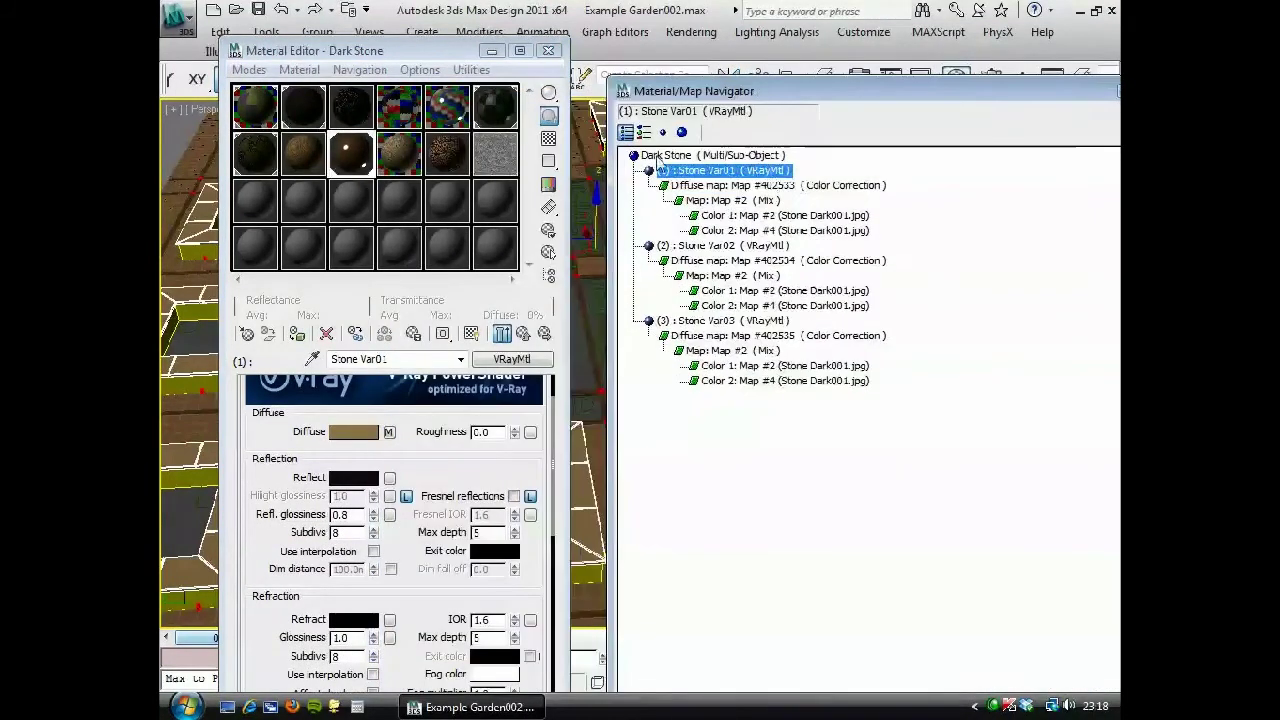
left_click(389, 432)
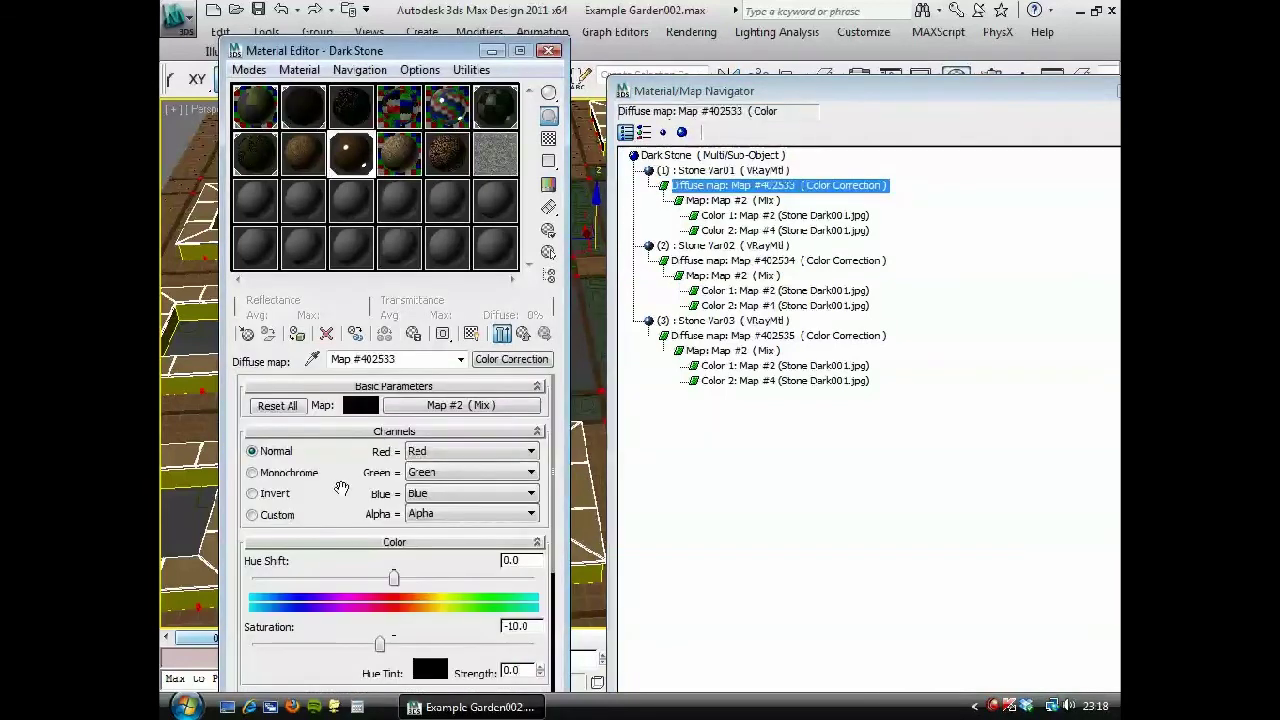
left_click_drag(341, 488, 341, 479)
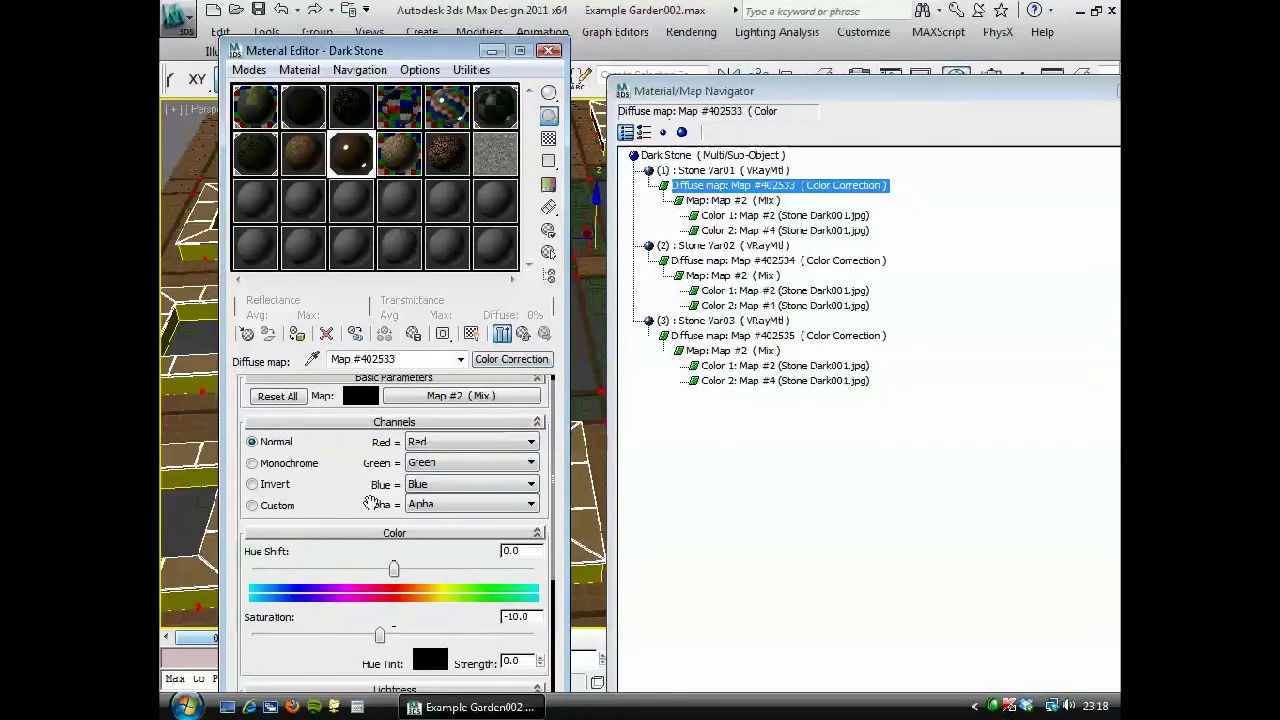
left_click_drag(340, 502, 362, 322)
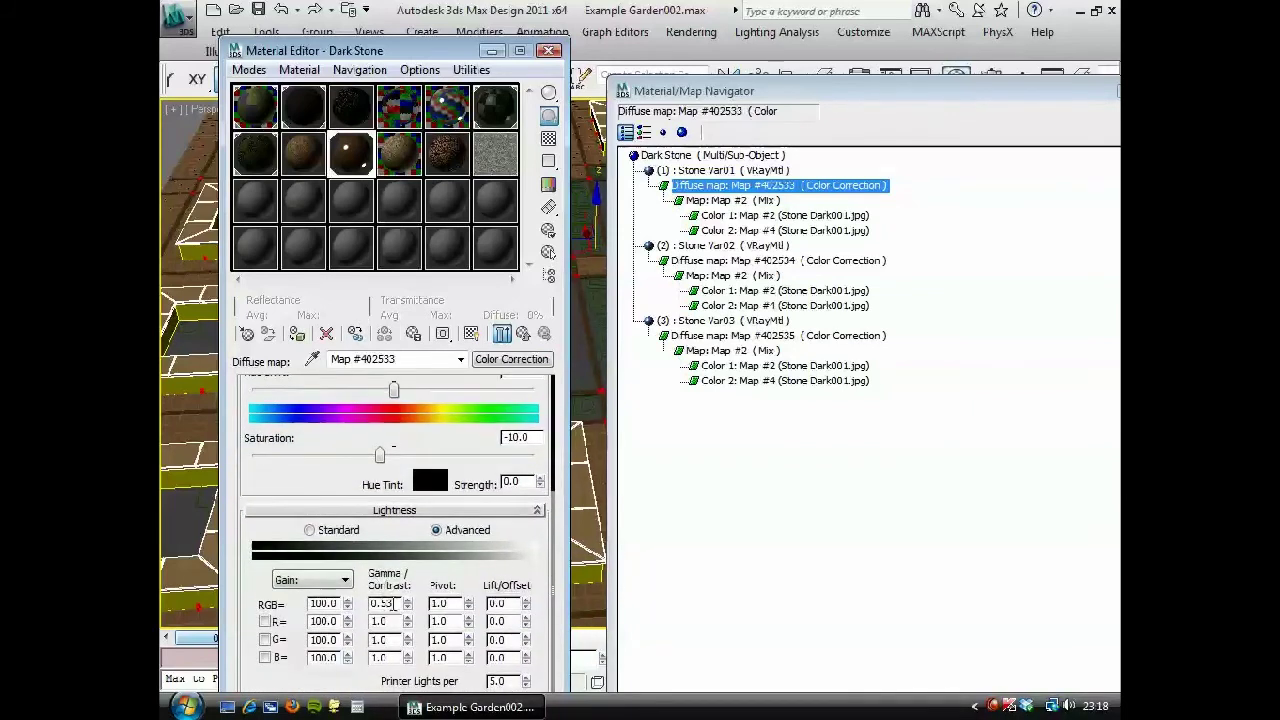
left_click(340, 456)
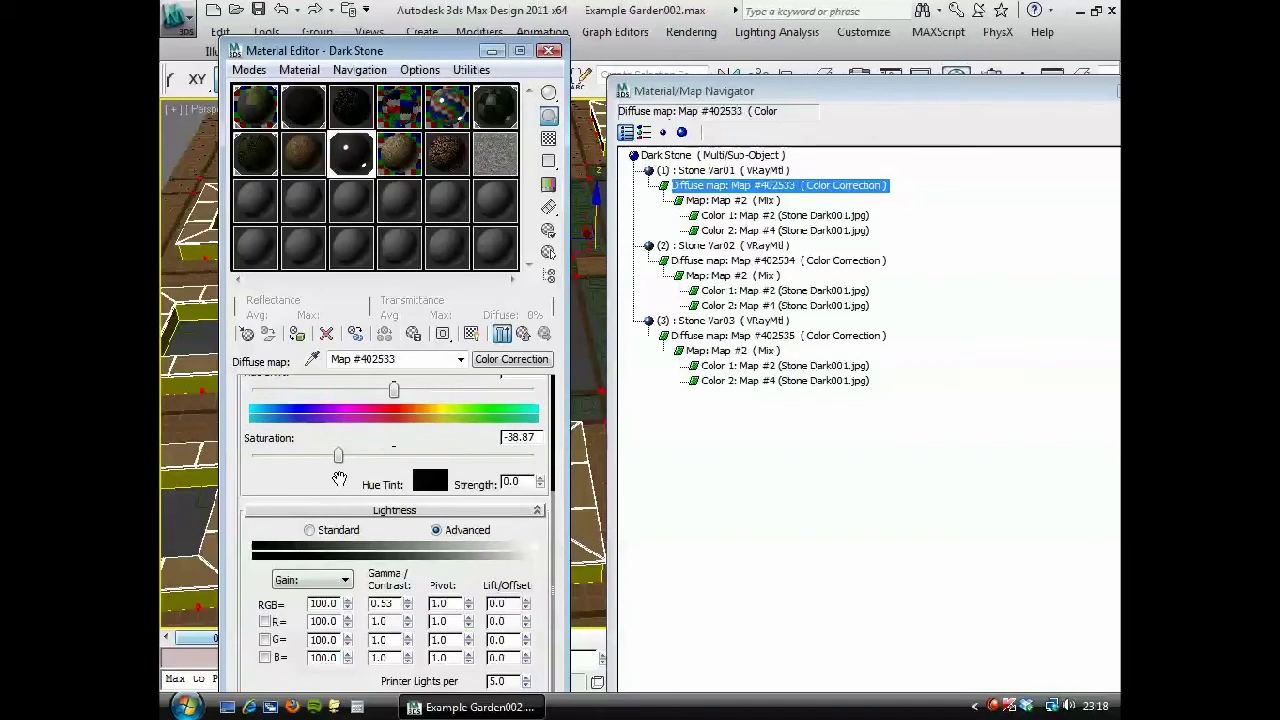
left_click_drag(339, 479, 334, 516)
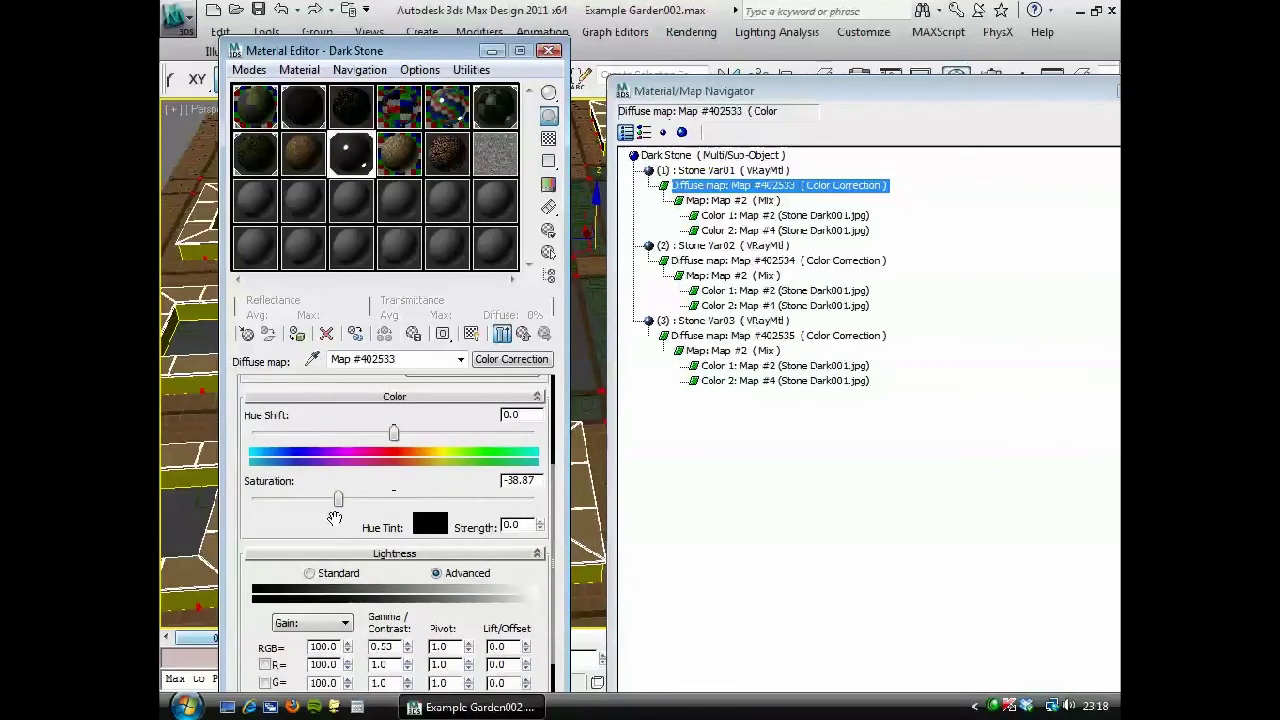
key("ctrl+z")
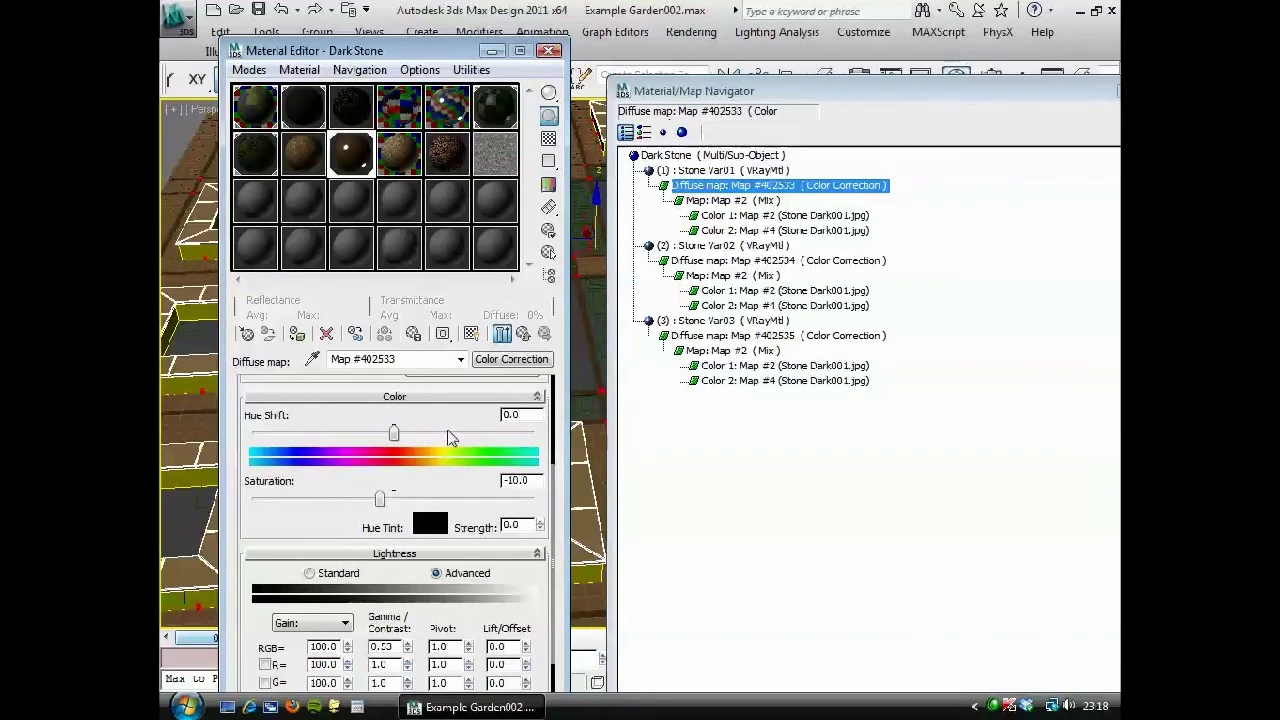
left_click_drag(451, 438, 455, 563)
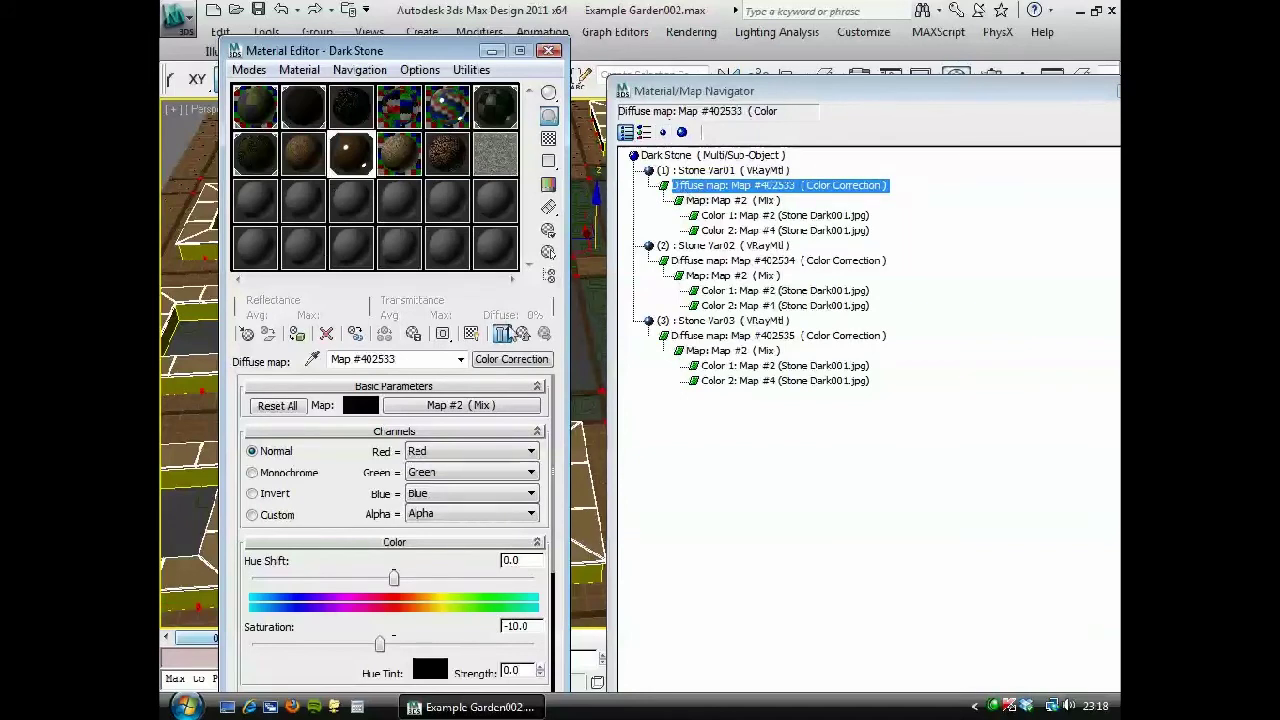
left_click(522, 334)
left_click(522, 334)
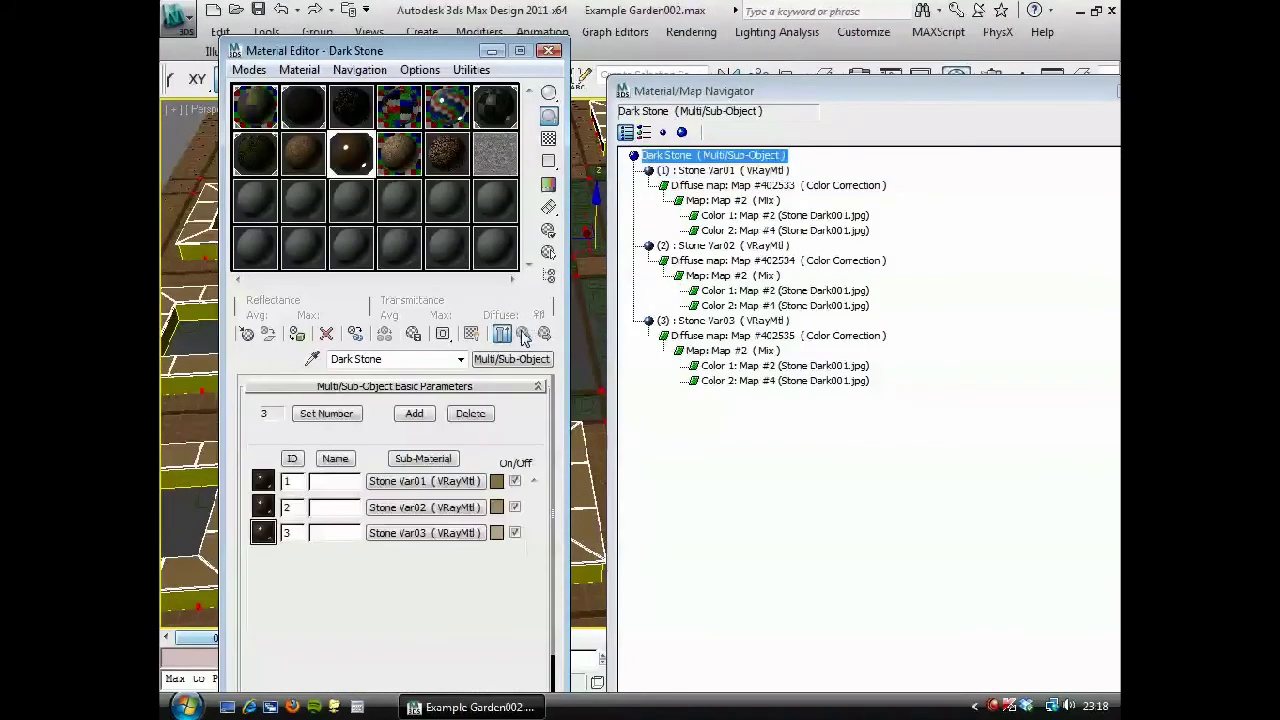
Step through the Color Correction diffuse maps of Stone Var01, Var02 and Var03.
left_click(722, 187)
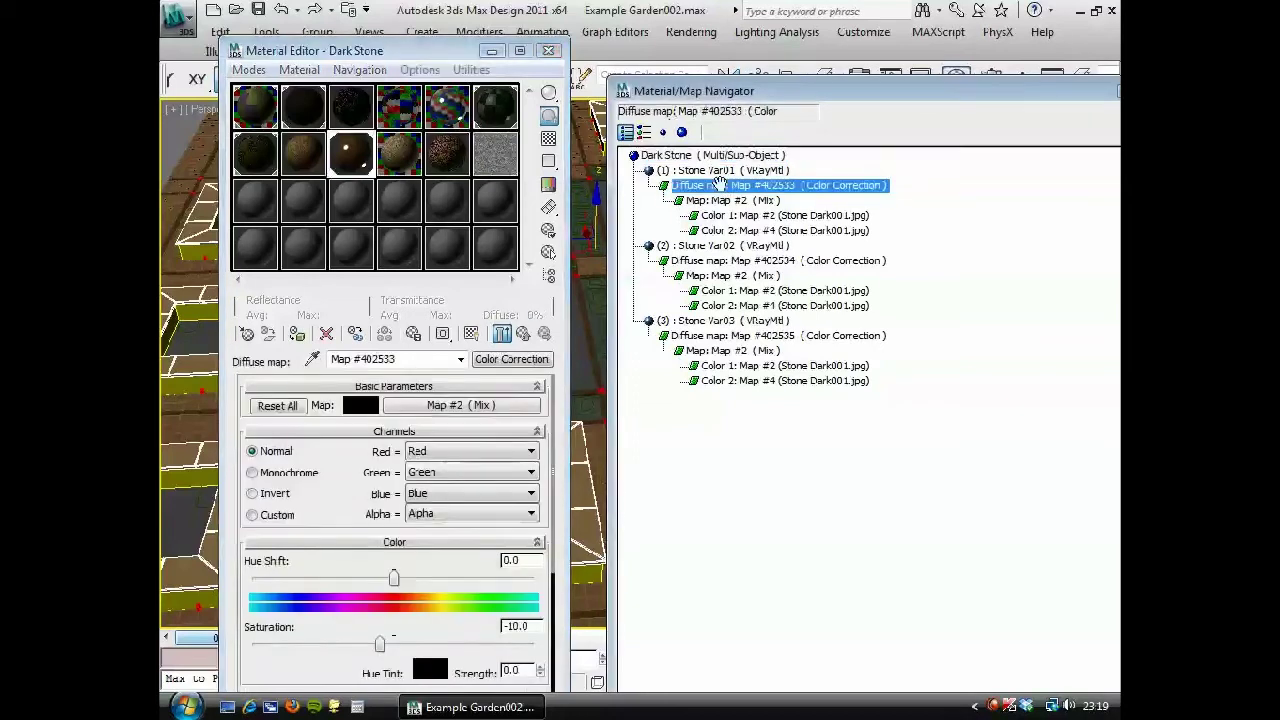
left_click_drag(329, 503, 356, 340)
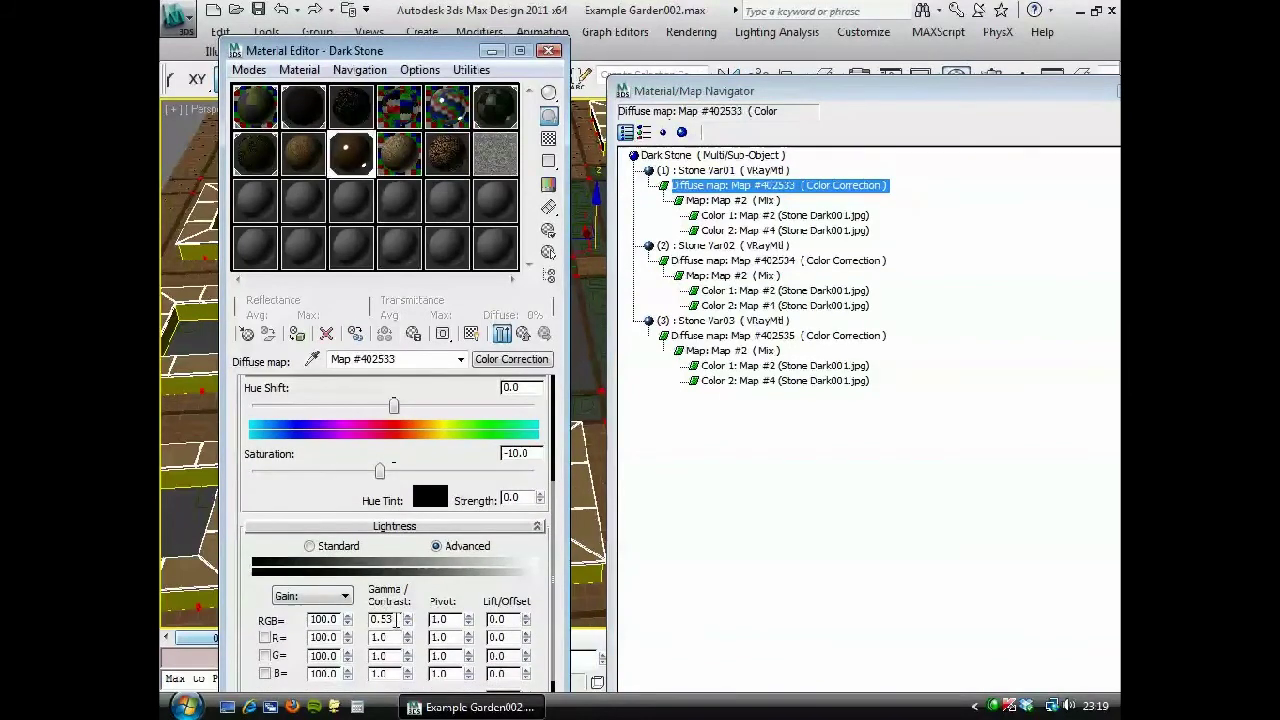
left_click(720, 260)
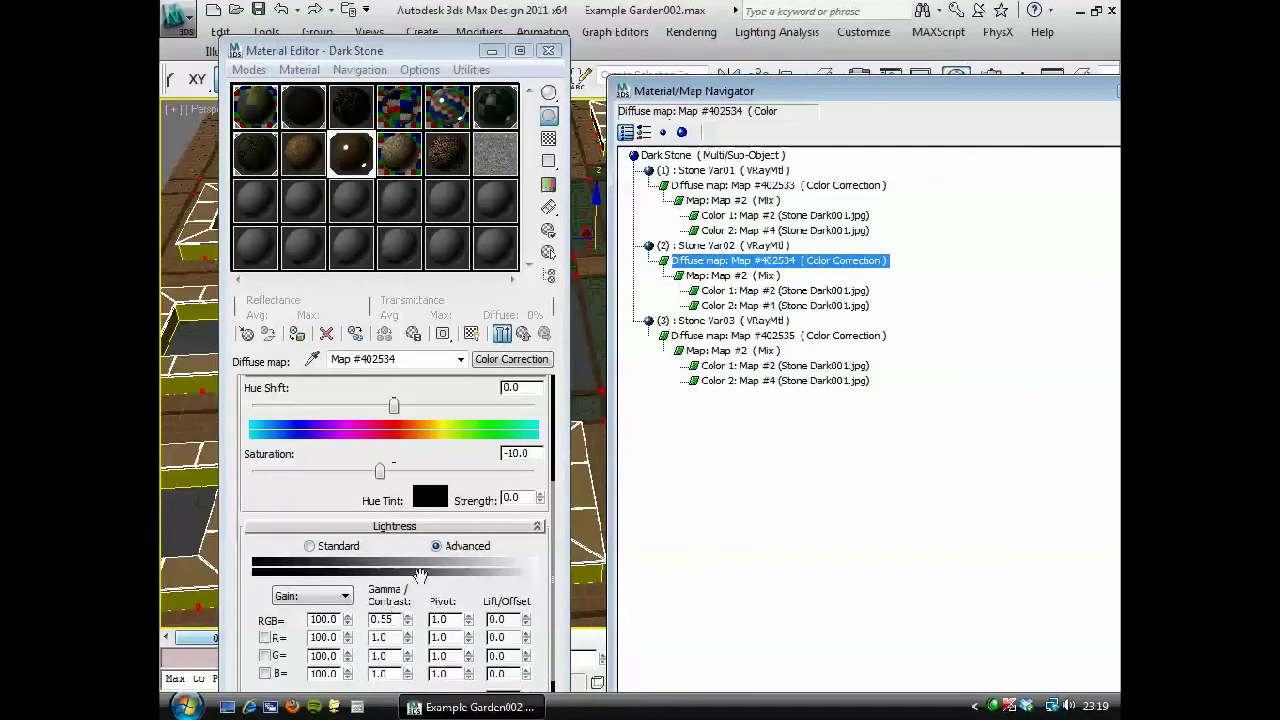
left_click(704, 336)
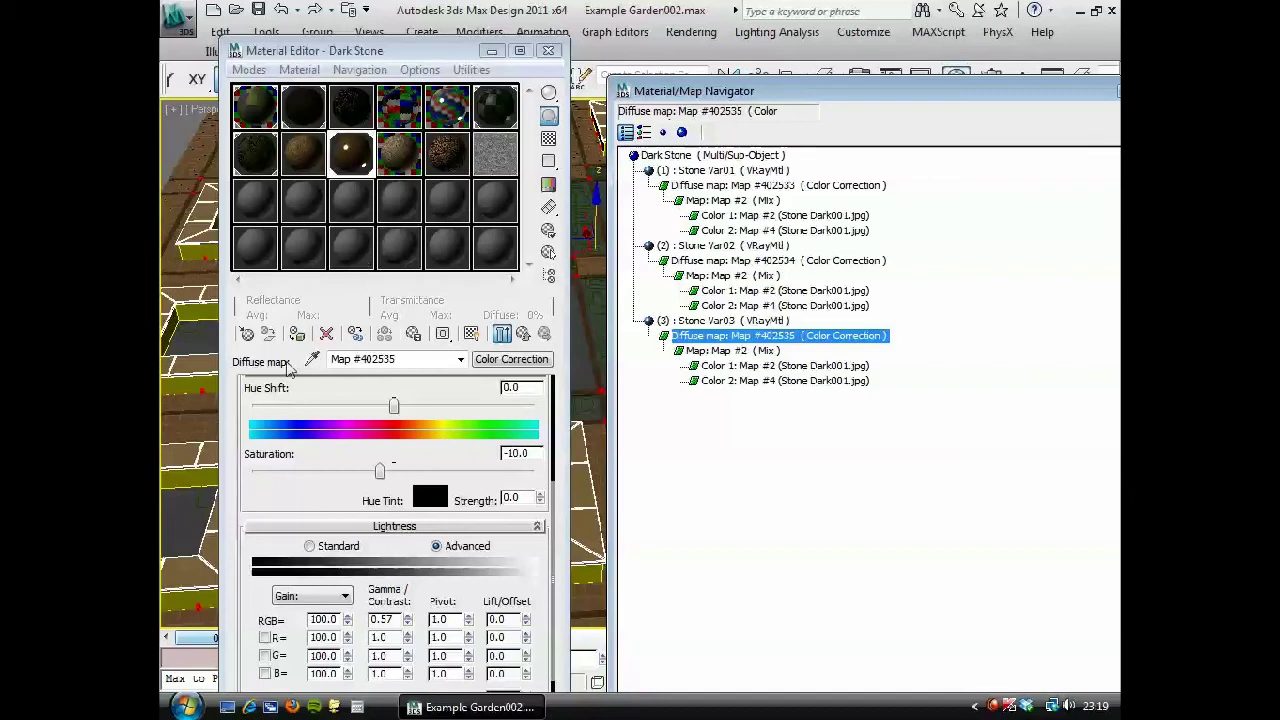
Close the Material/Map Navigator and turn on Show Map in Viewport for the stone material.
left_click_drag(799, 92, 380, 352)
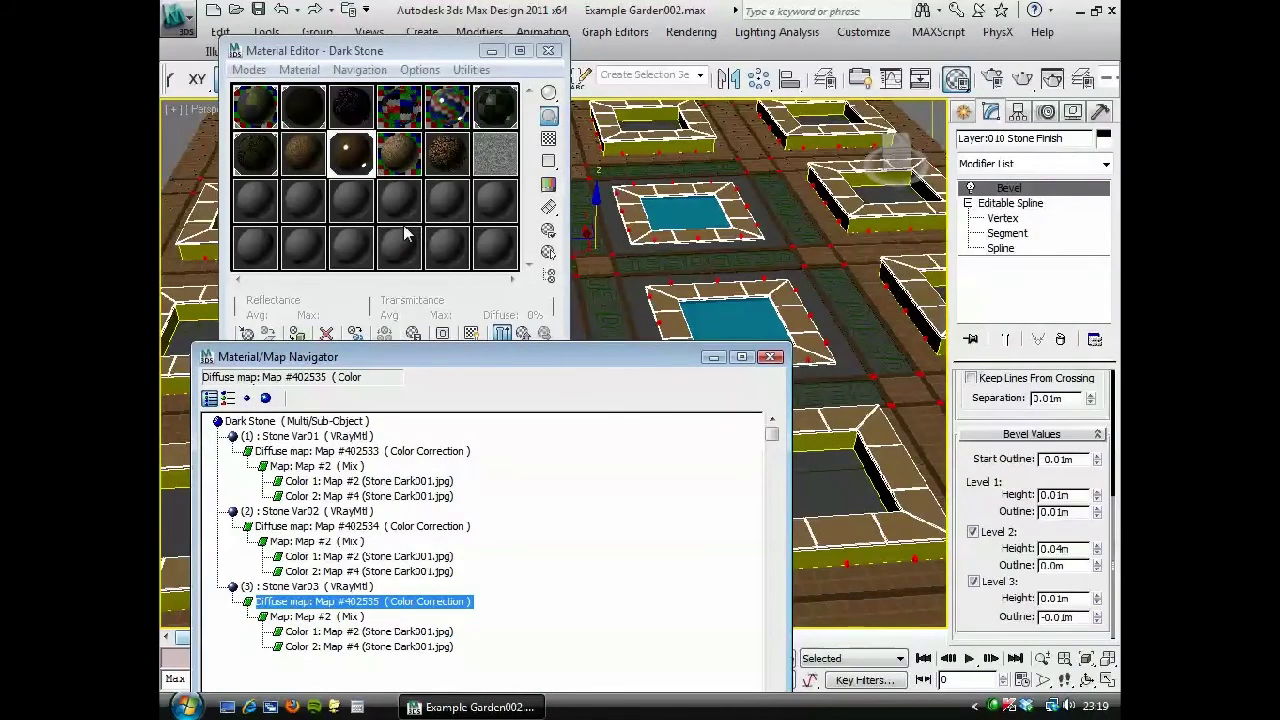
left_click(770, 357)
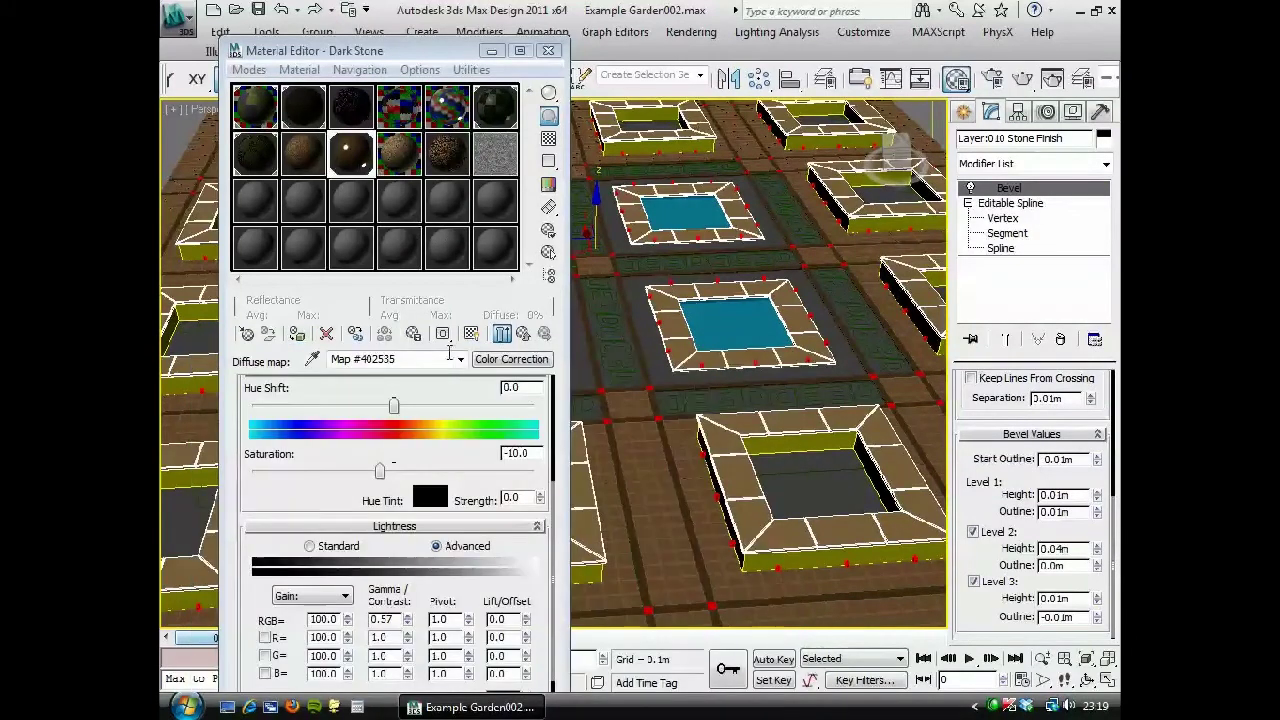
left_click(297, 335)
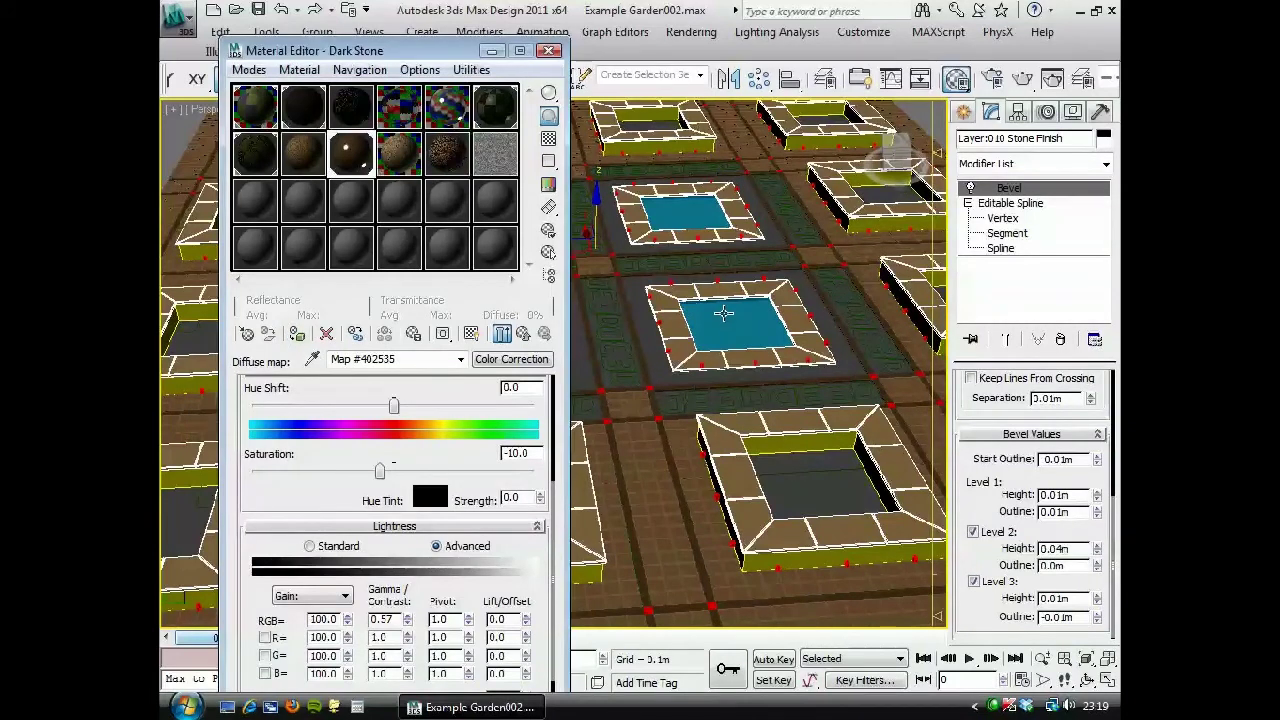
Add a MaterialByElement modifier to the stone finish with Random Distribution and ID Count 3.
left_click(1106, 164)
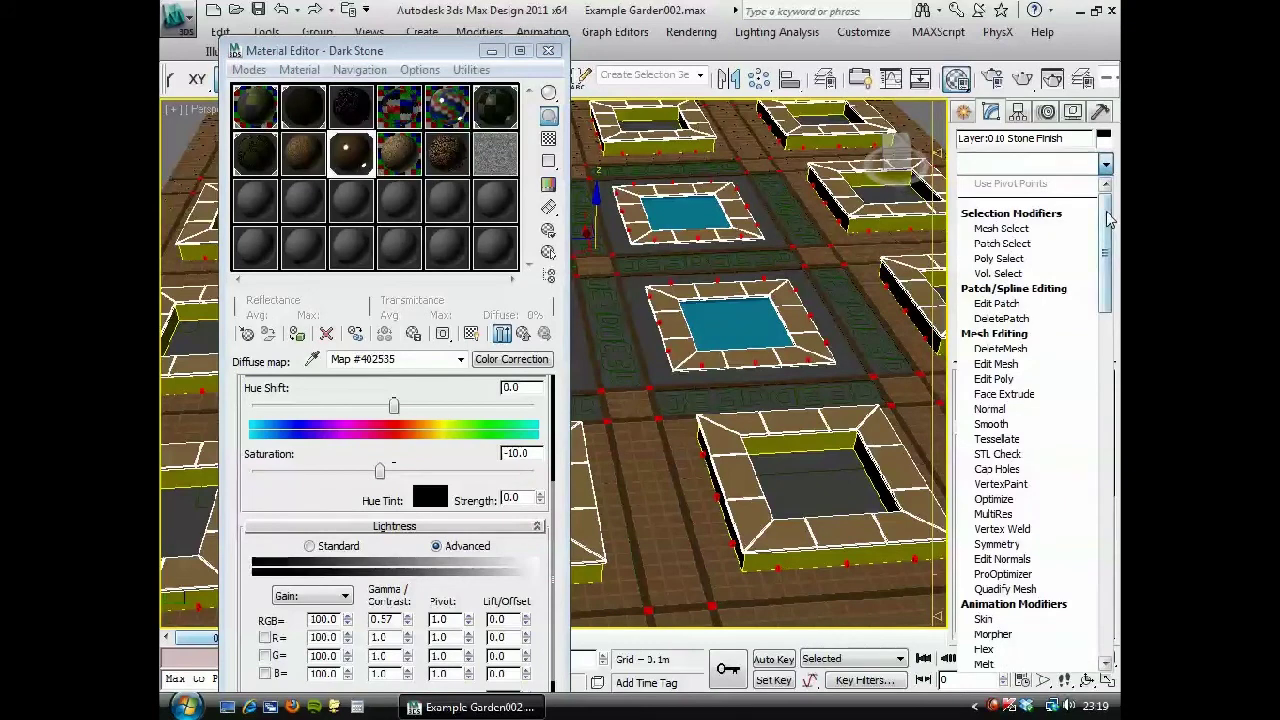
left_click_drag(1108, 220, 1101, 472)
left_click(1020, 440)
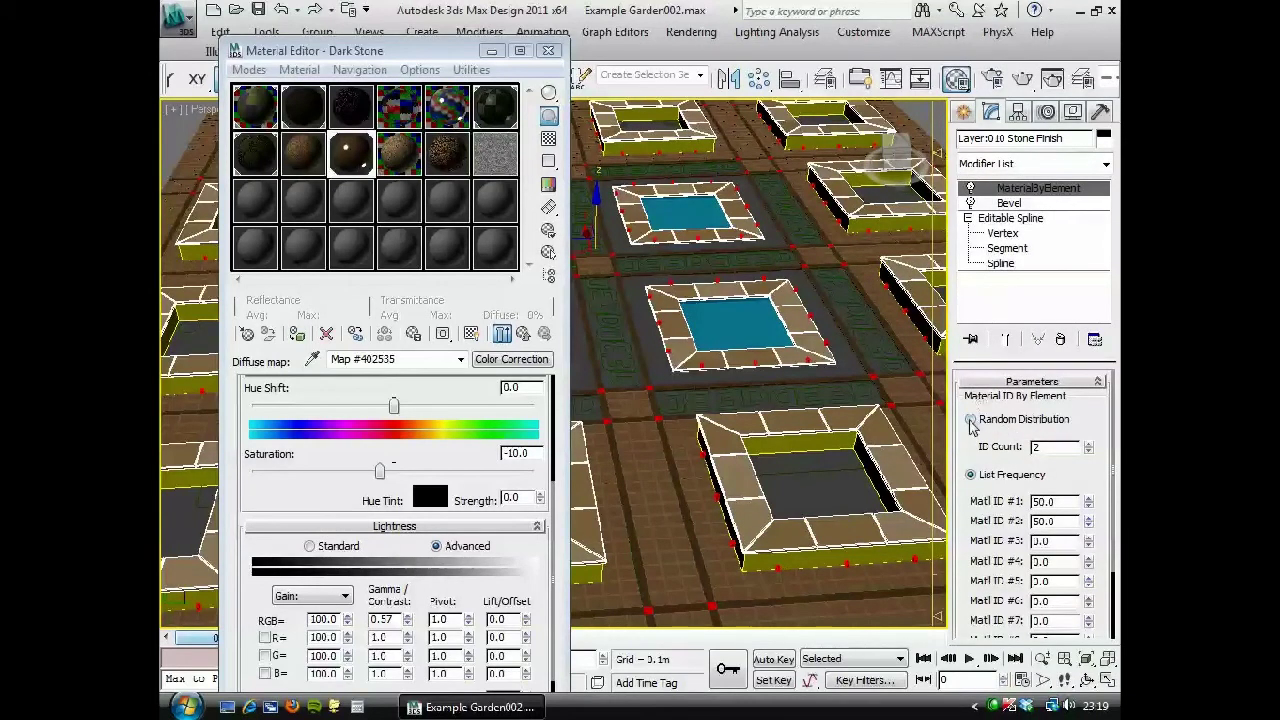
left_click(978, 421)
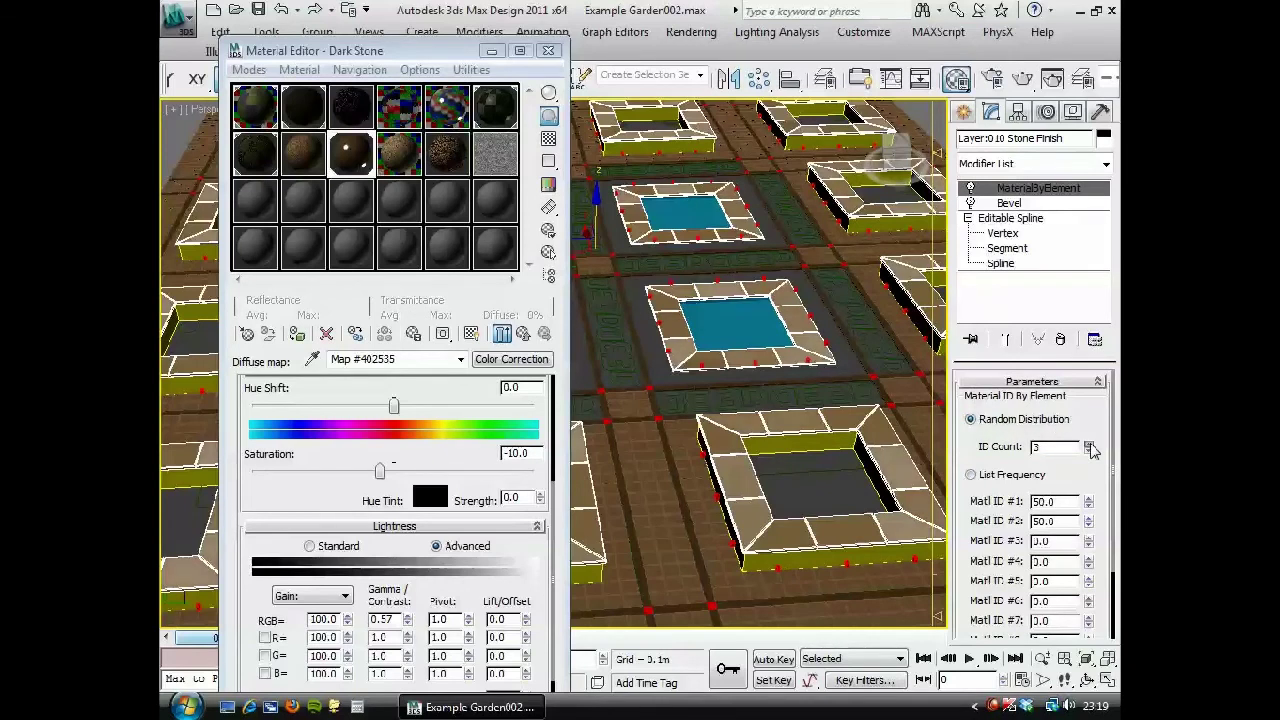
left_click(1089, 443)
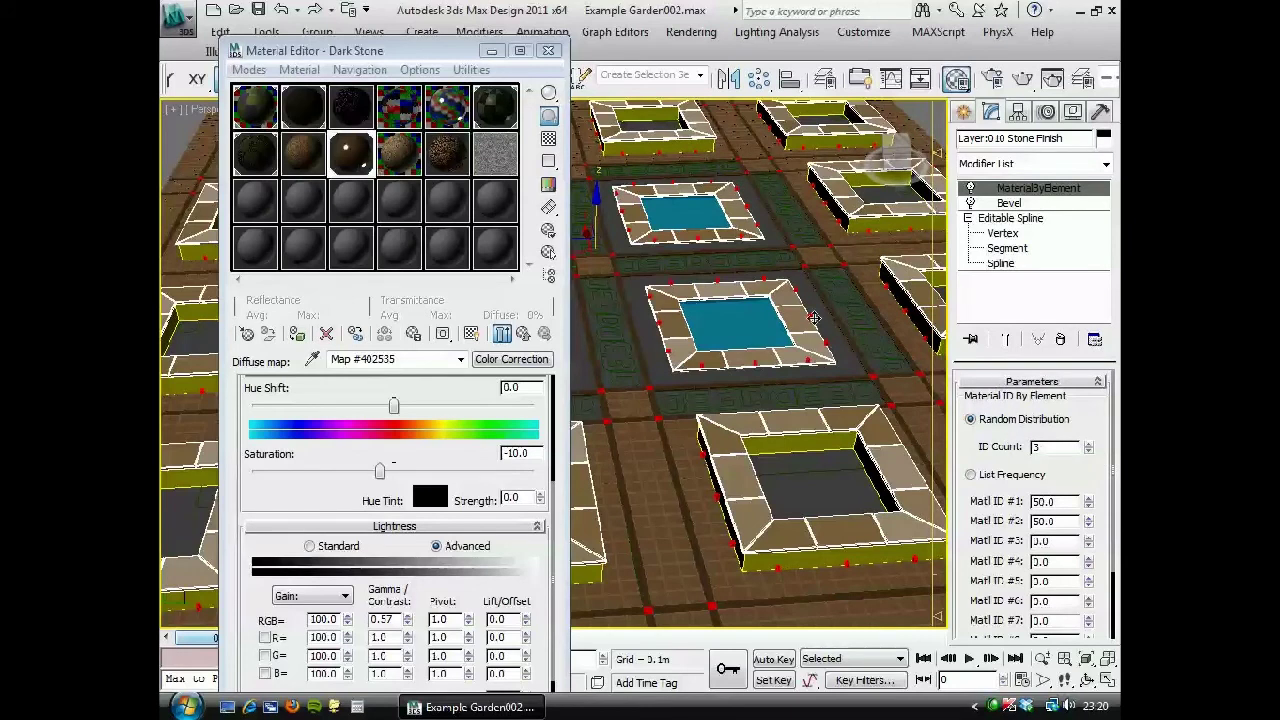
Close the Material Editor, zoom to view the whole garden grid, then reopen the editor.
left_click(548, 50)
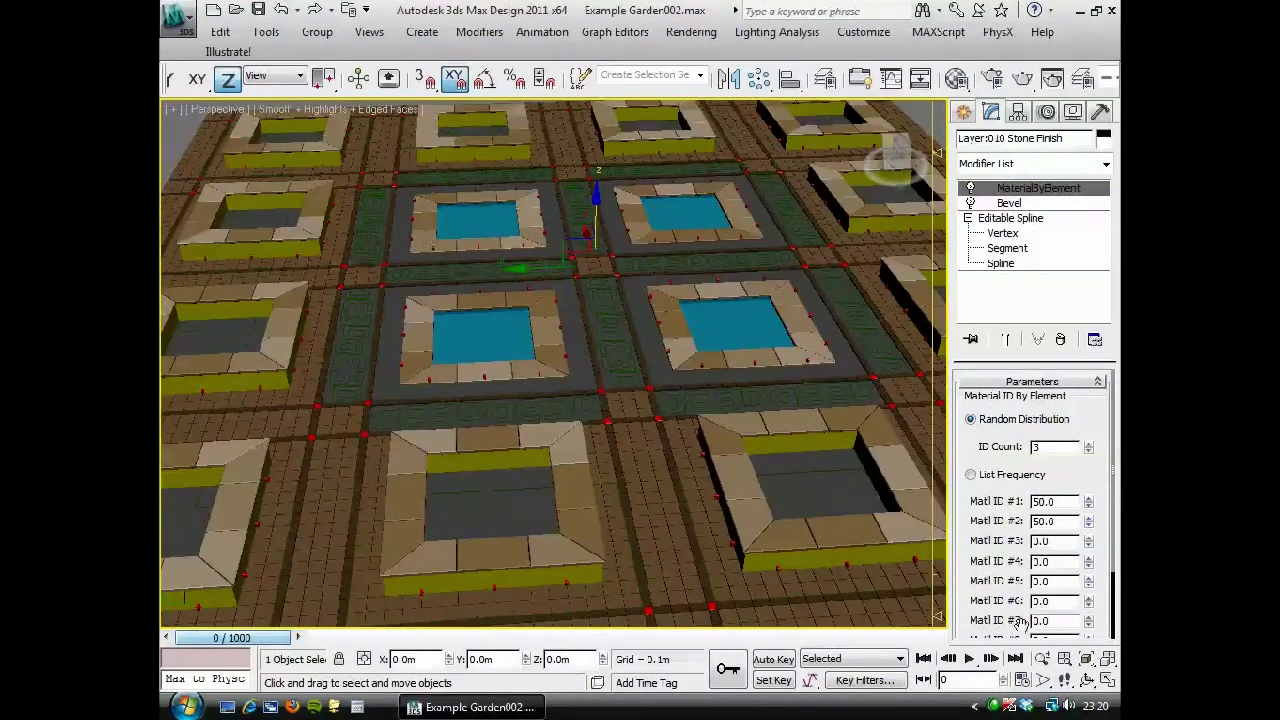
left_click(1042, 658)
left_click_drag(555, 222, 586, 300)
mouse_move(586, 300)
middle_mouse_down()
mouse_move(601, 293)
mouse_move(585, 304)
middle_mouse_up()
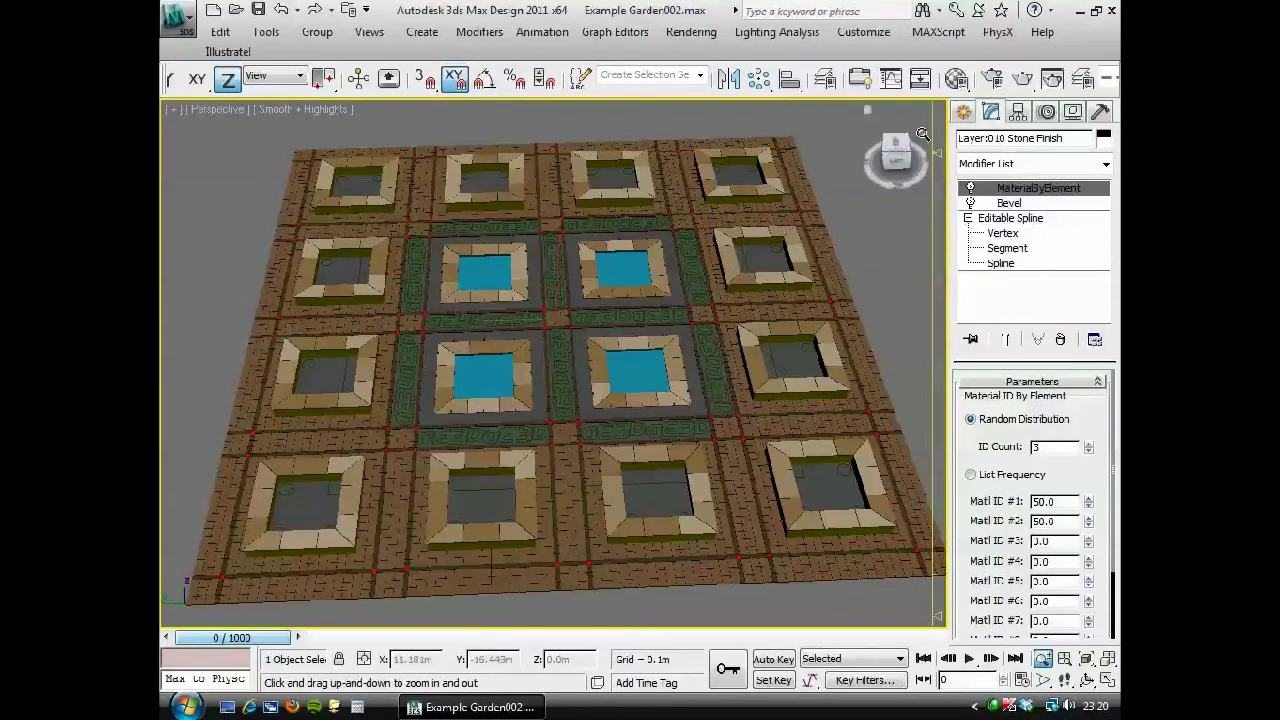
left_click(957, 79)
left_click_drag(490, 50, 529, 6)
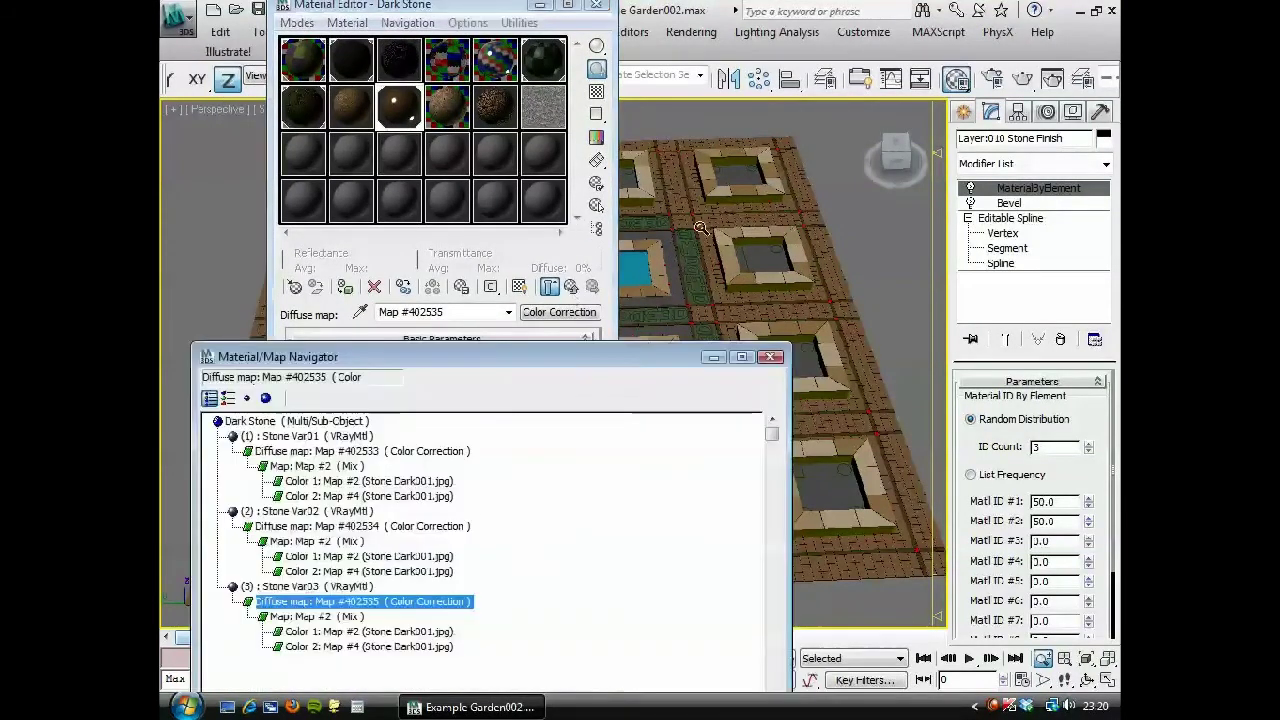
Open the Dark Stone Material/Map Navigator and arrange it beside the Material Editor.
left_click(597, 228)
left_click_drag(600, 357, 1007, 30)
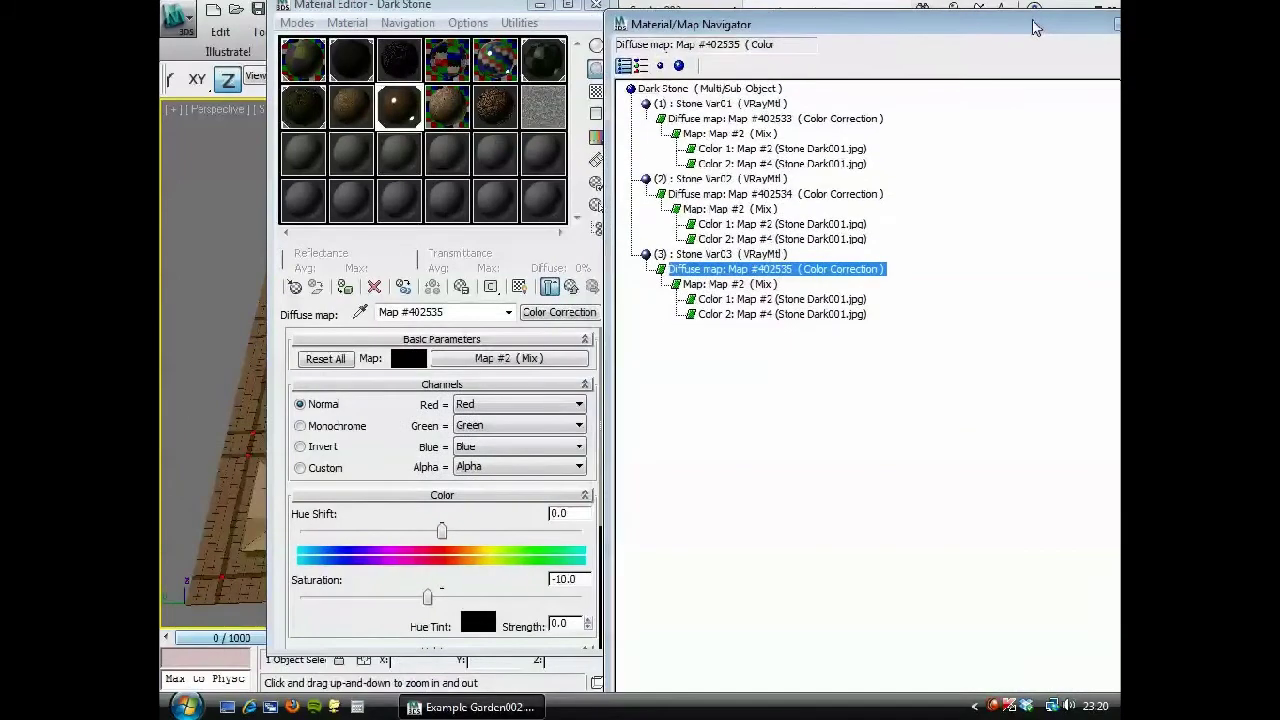
left_click(478, 24)
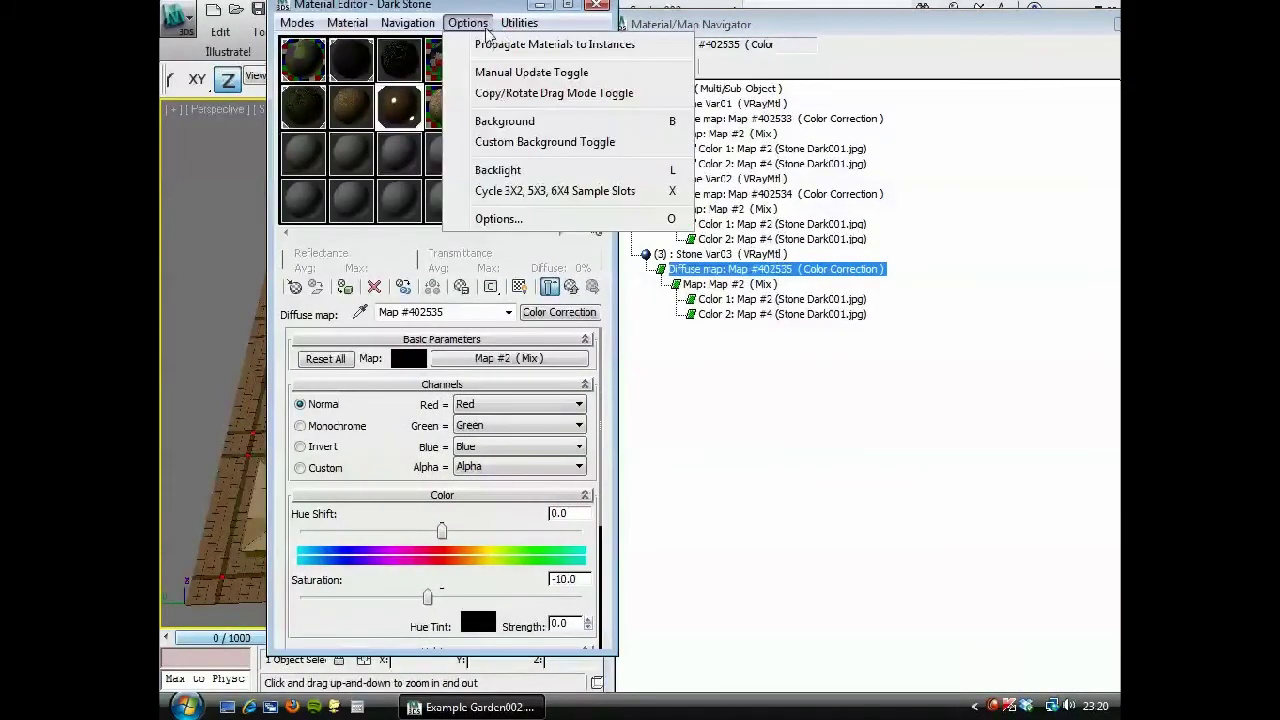
left_click(487, 30)
left_click_drag(350, 5, 288, 13)
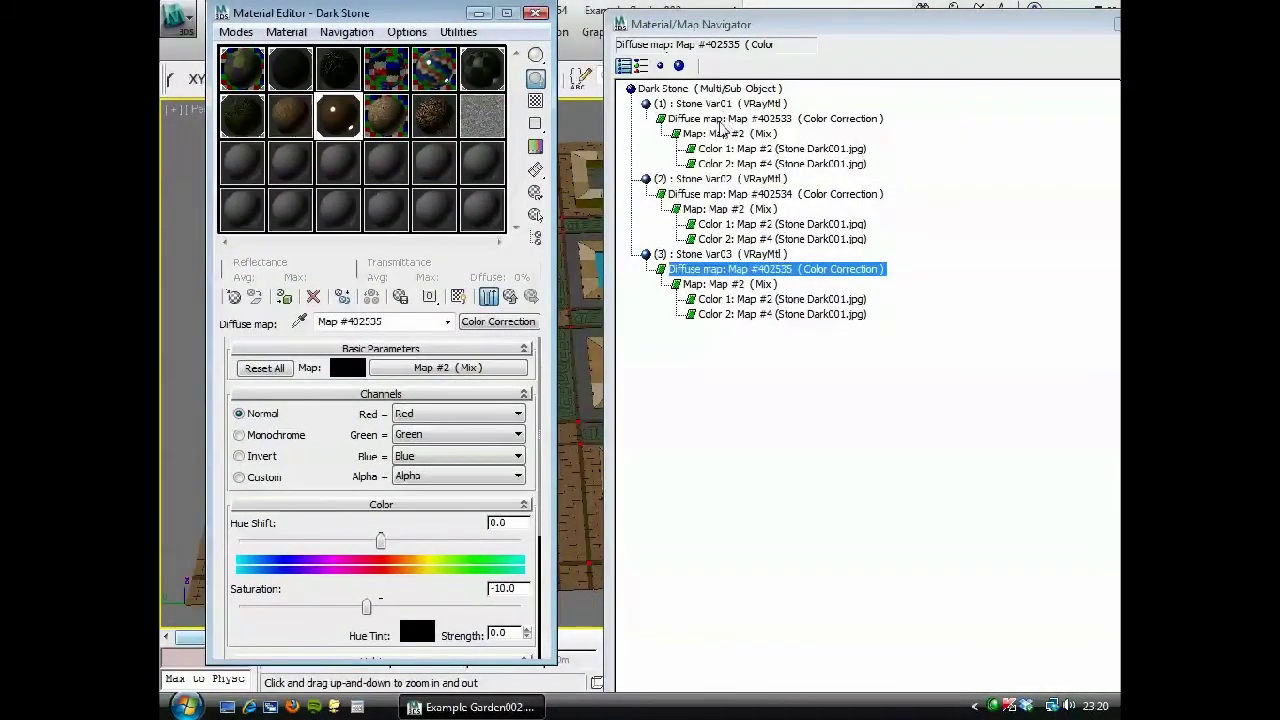
Review each variant's Mix map and open Stone Var03's Color 1 stone bitmap.
left_click(720, 133)
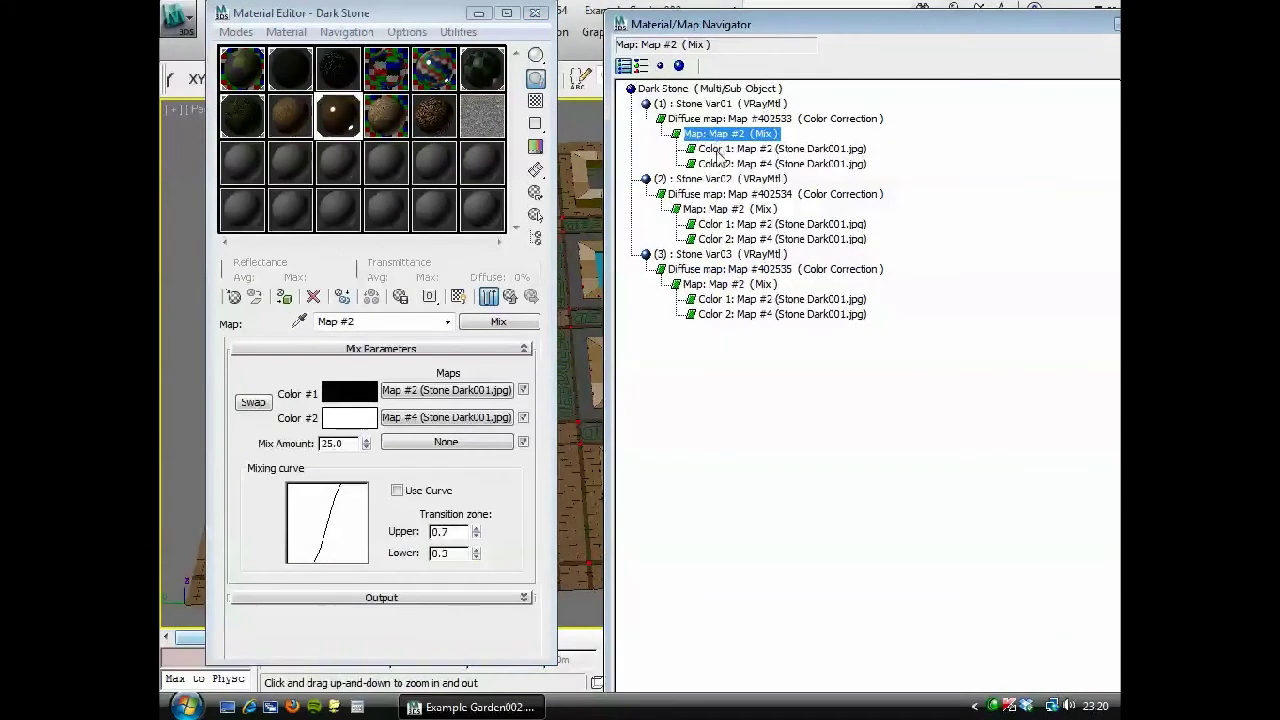
left_click(728, 209)
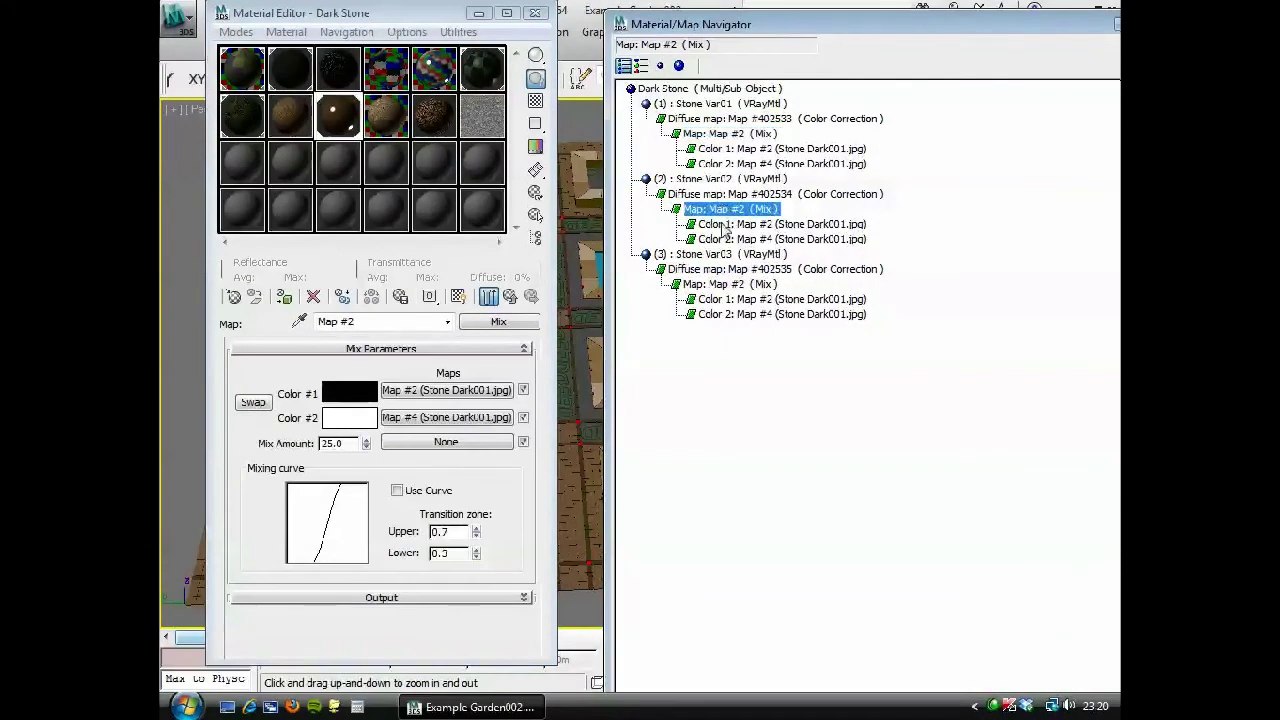
left_click(719, 286)
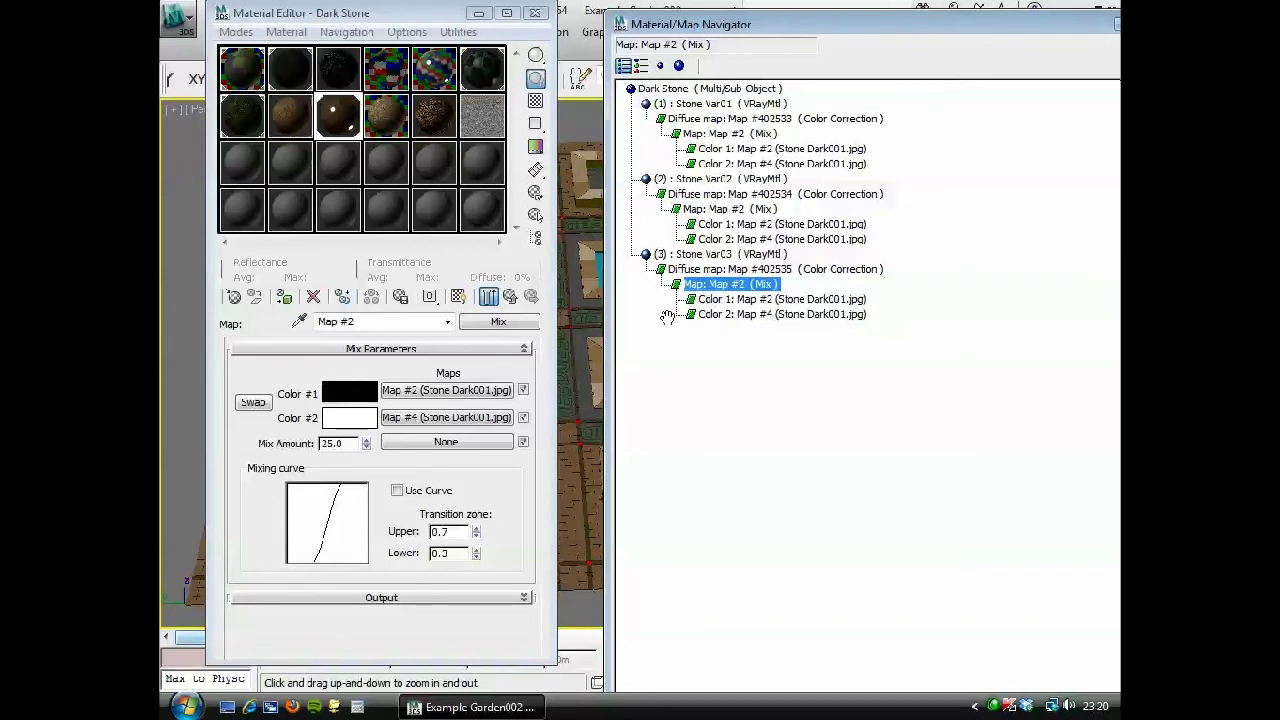
left_click(781, 301)
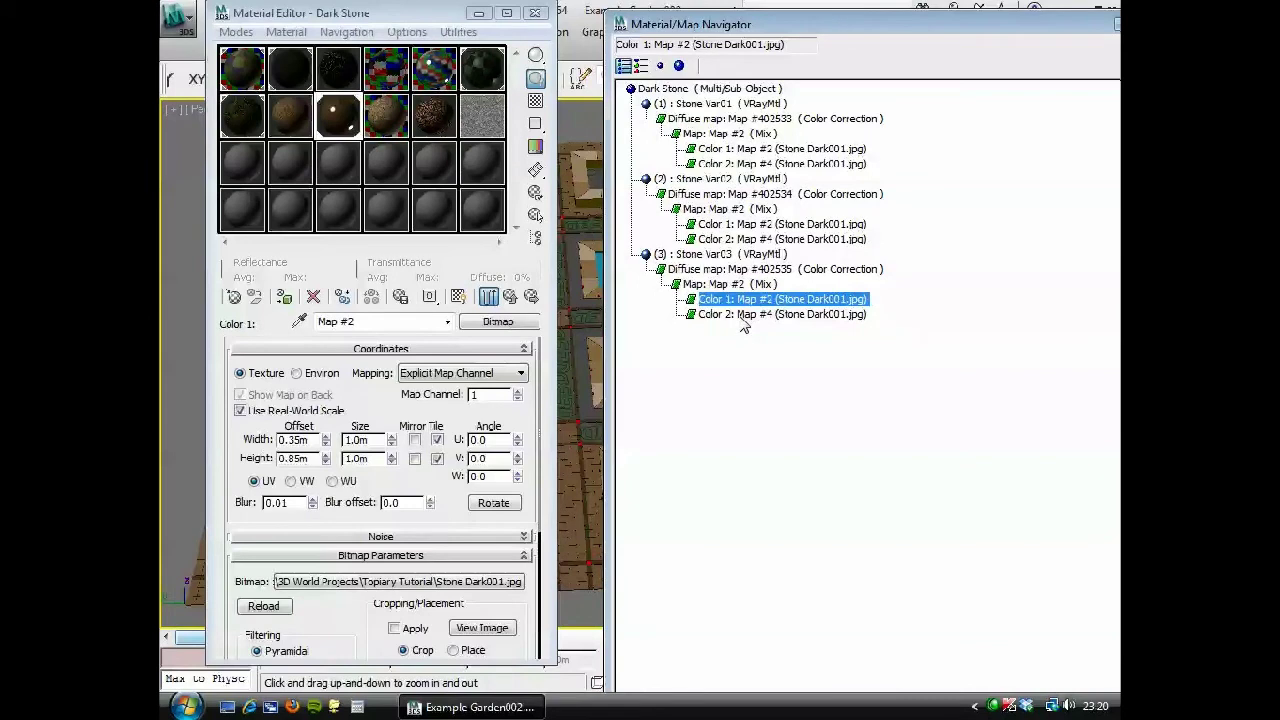
Preview the stone texture image, then open the Select Bitmap Image File dialog to reload it.
left_click(482, 627)
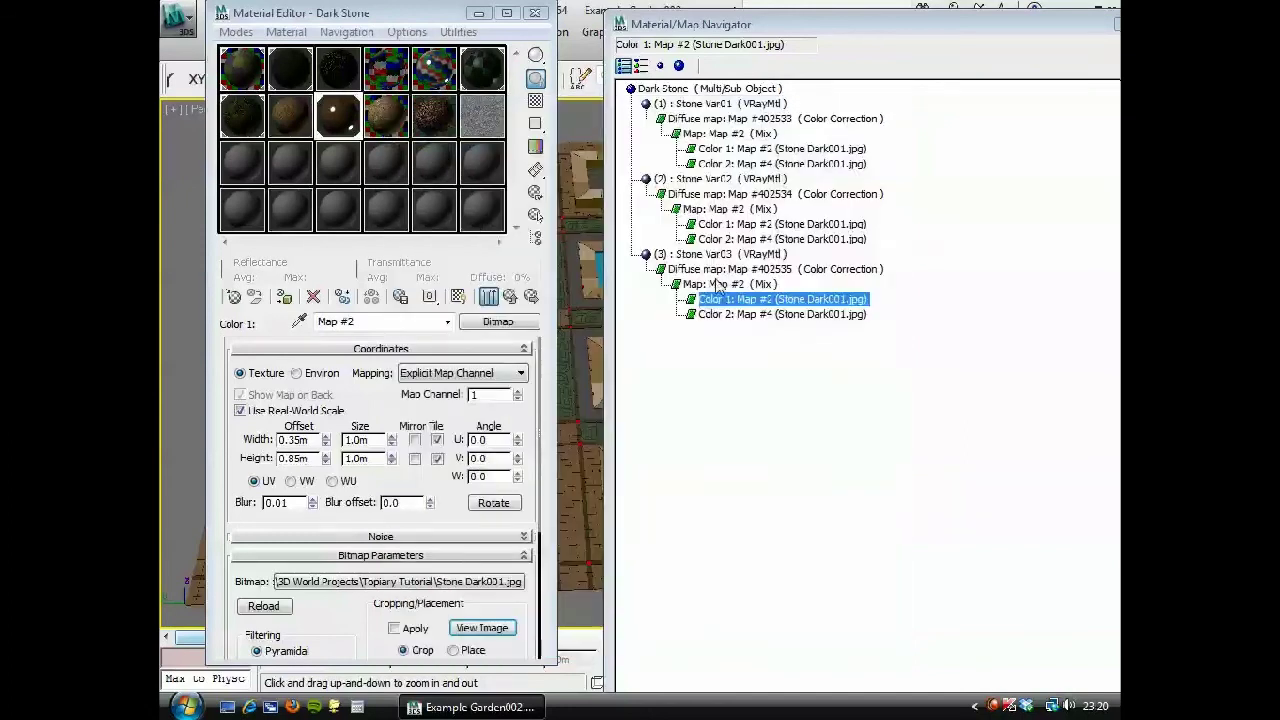
left_click(882, 111)
left_click_drag(308, 628, 322, 516)
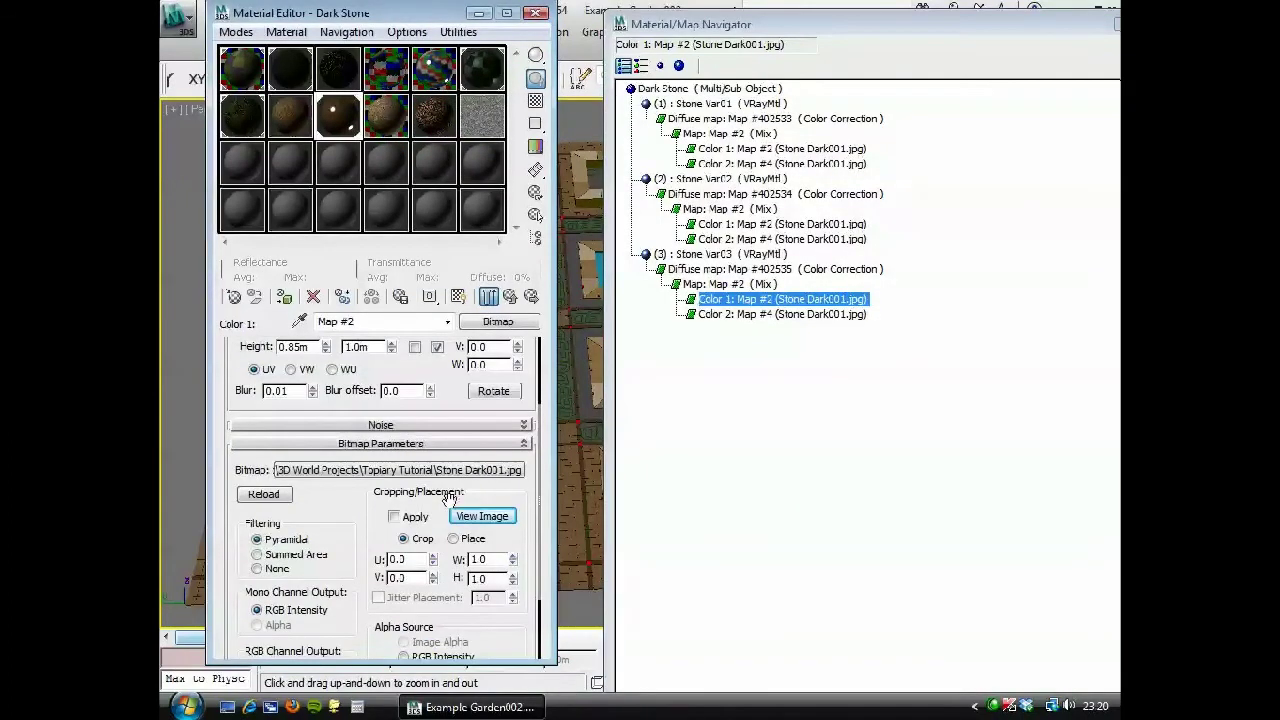
left_click(279, 497)
left_click(322, 472)
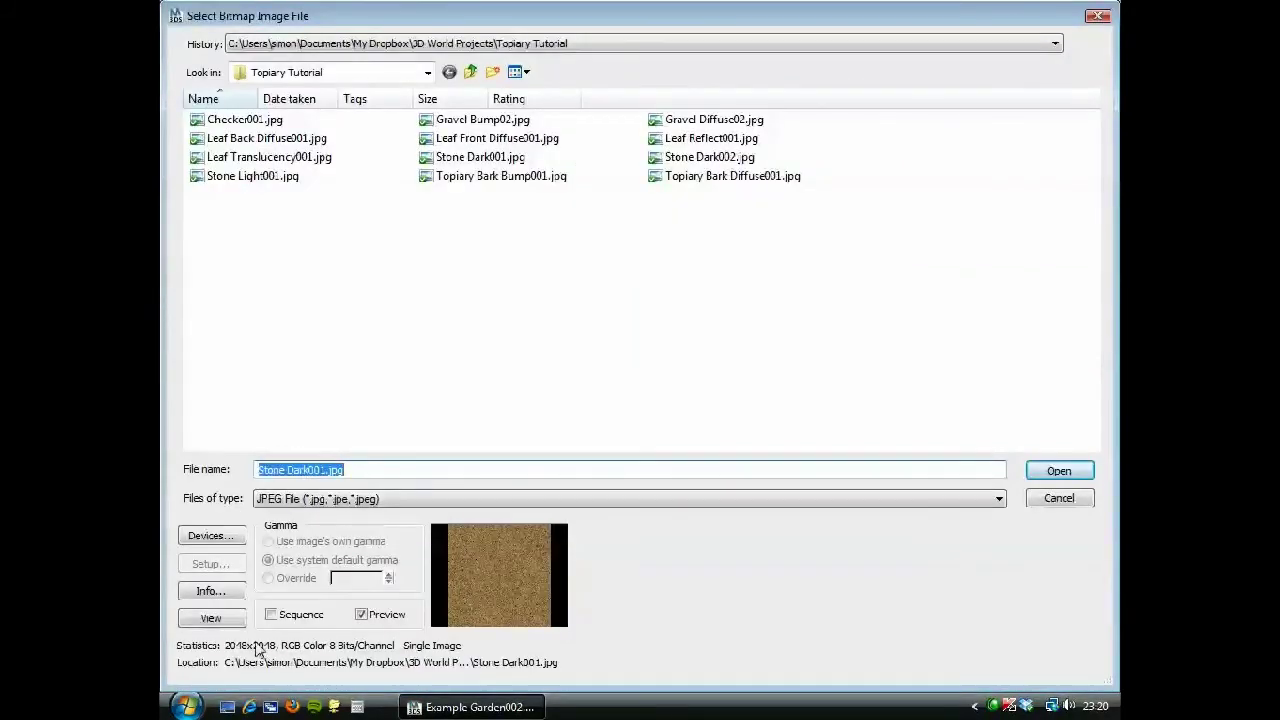
left_click(1058, 498)
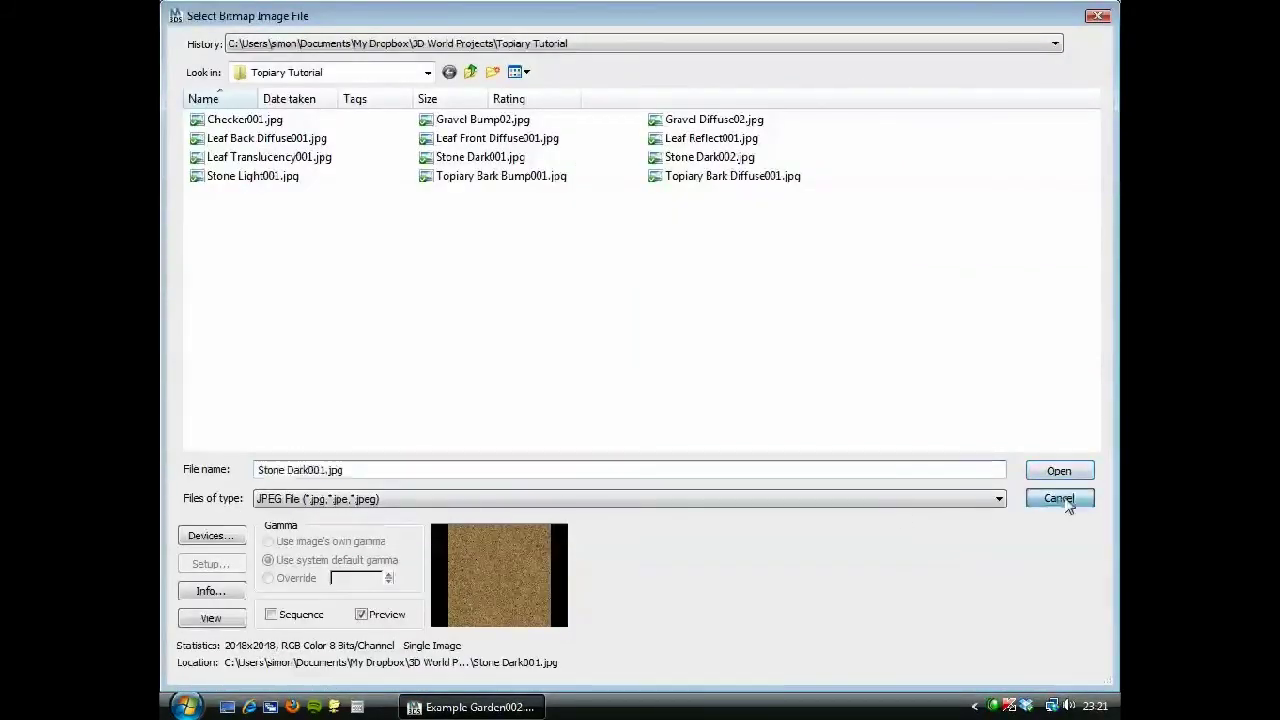
left_click(482, 516)
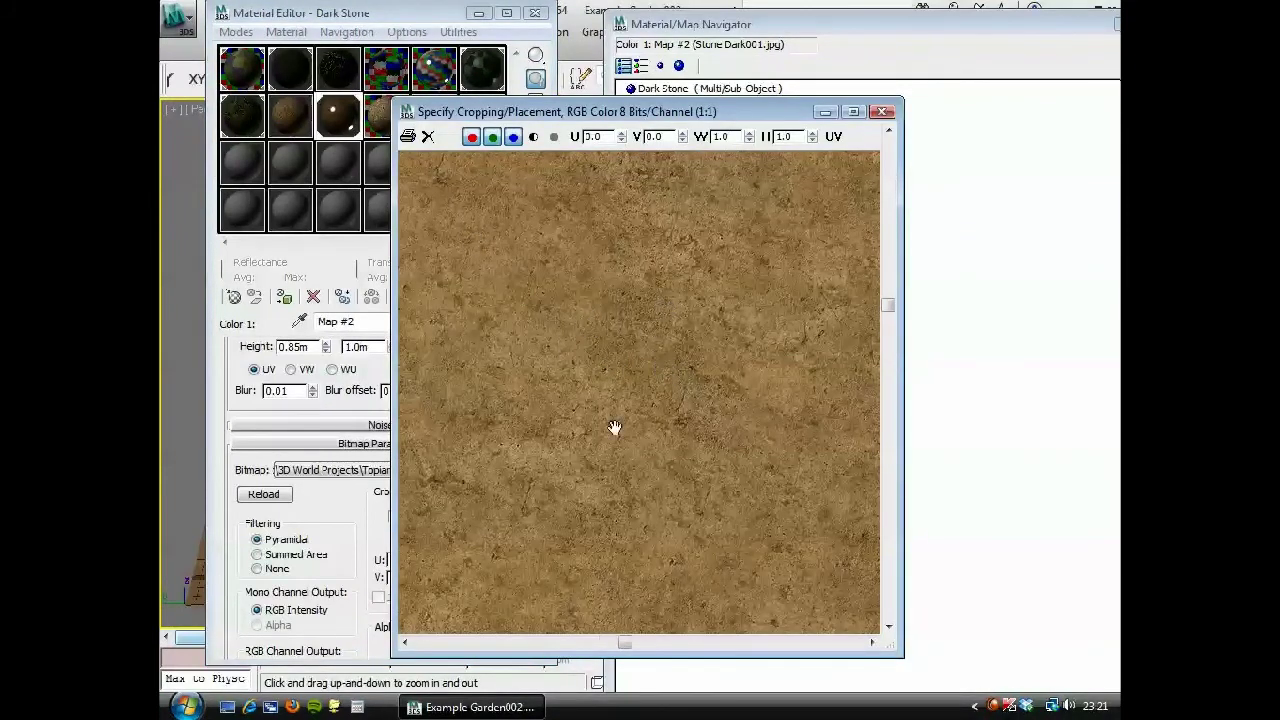
scroll(614, 429, "up", 1)
middle_click_drag(547, 318, 655, 493)
scroll(563, 363, "down", 2)
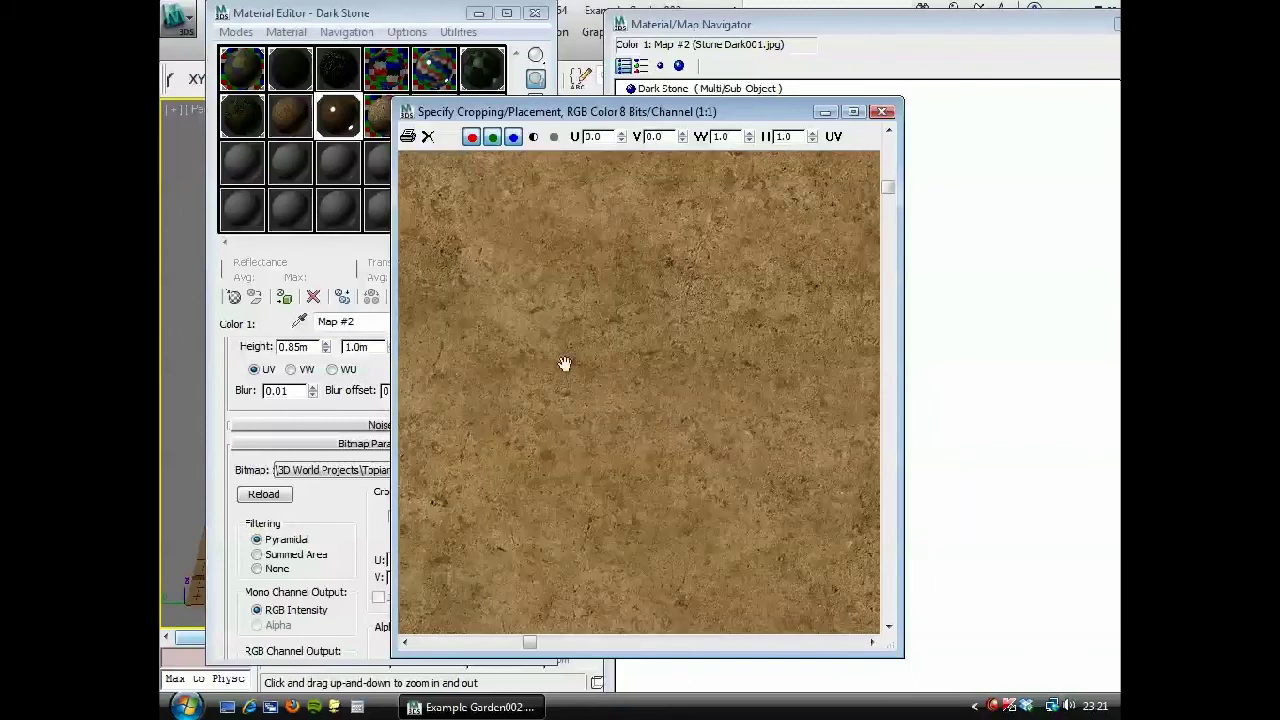
scroll(552, 353, "down", 2)
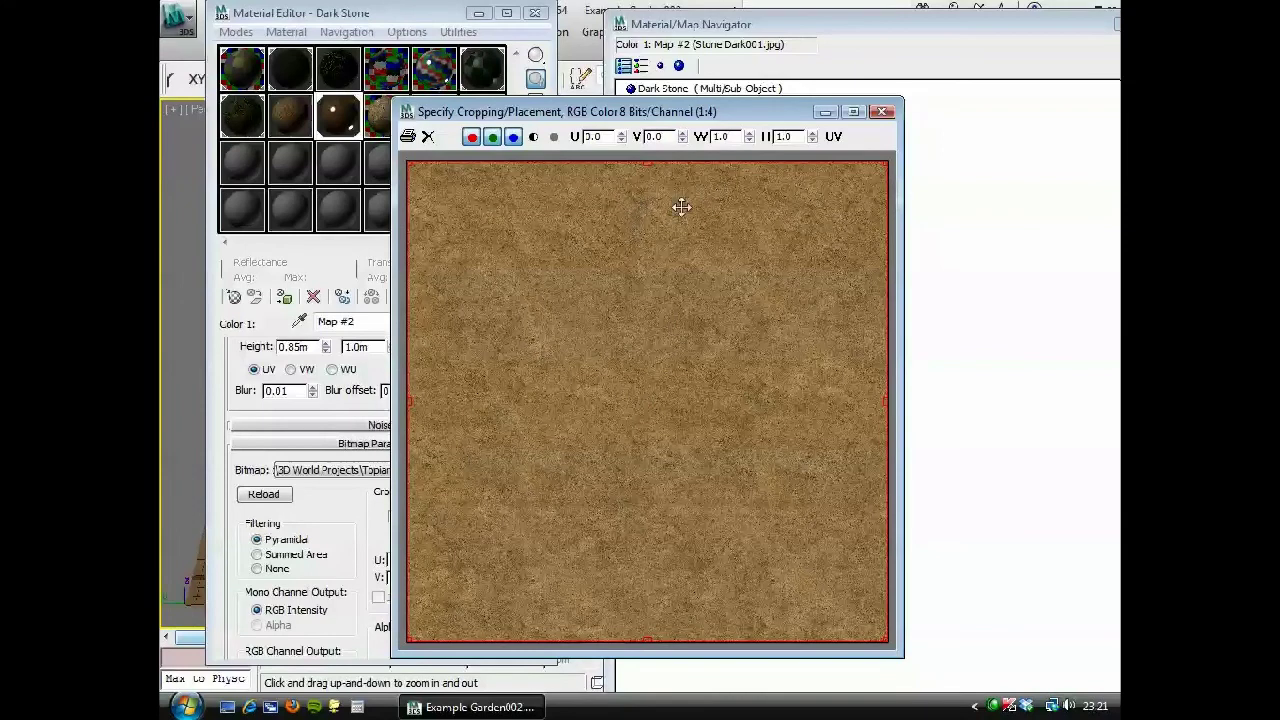
left_click(885, 112)
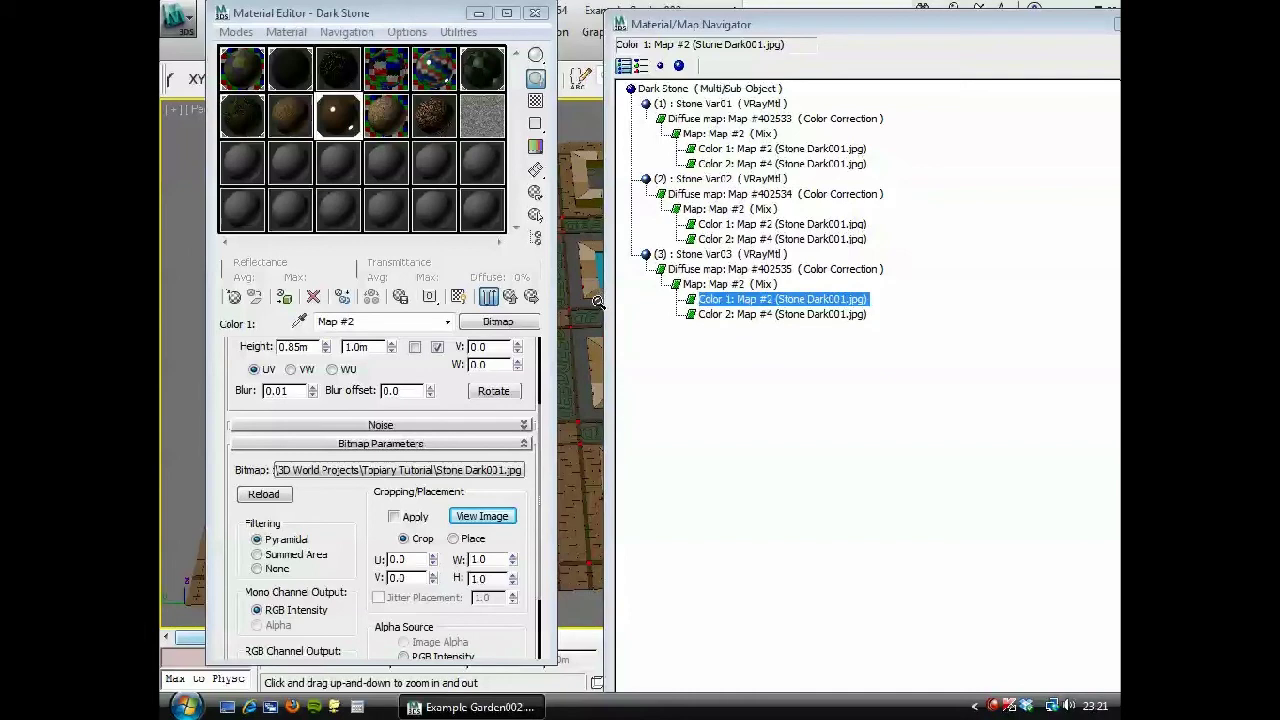
Show Stone Var03's Color 2 bitmap, Map #4, using Stone Dark001.jpg at 1.5m size.
left_click_drag(400, 370, 458, 492)
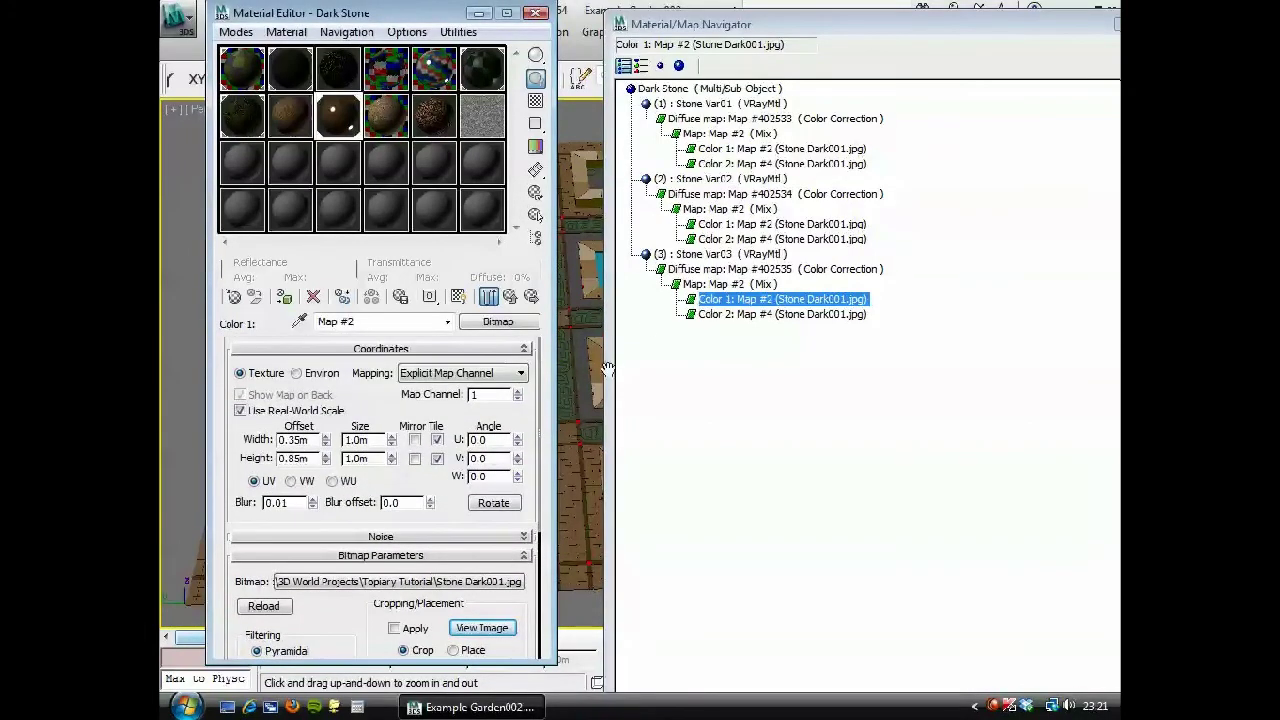
left_click(735, 285)
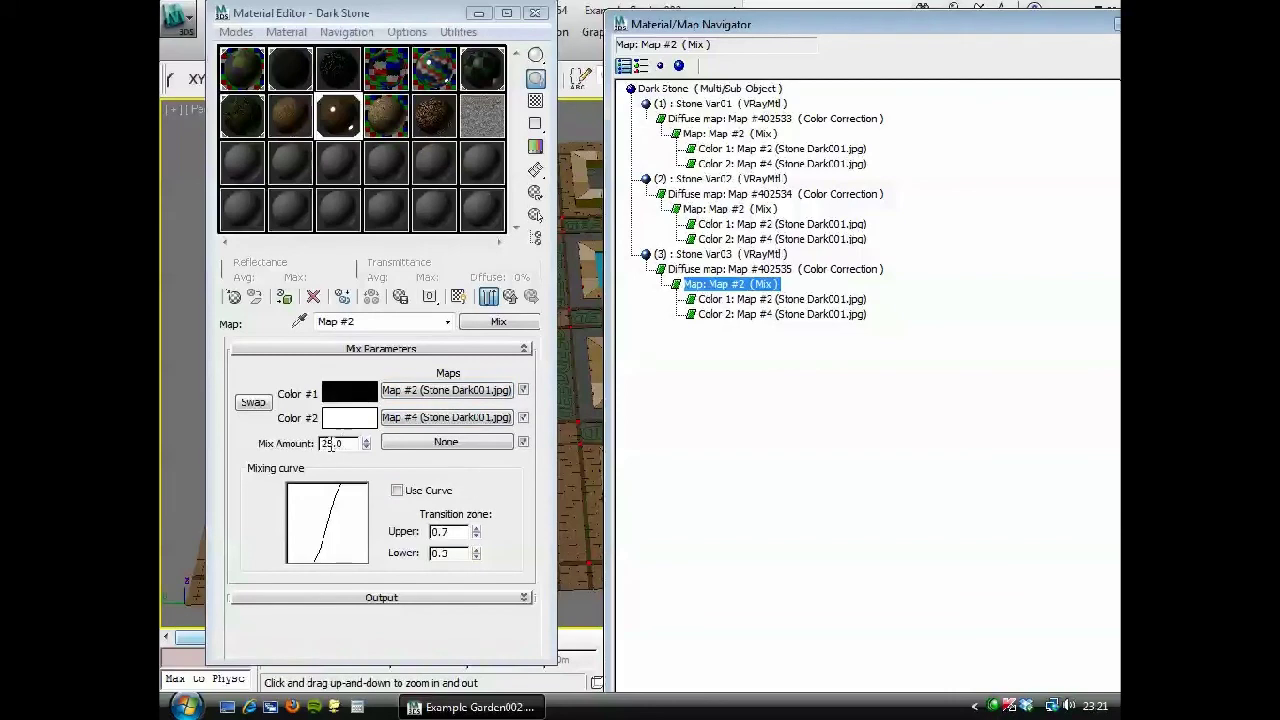
left_click(445, 391)
scroll(373, 412, "down", 1)
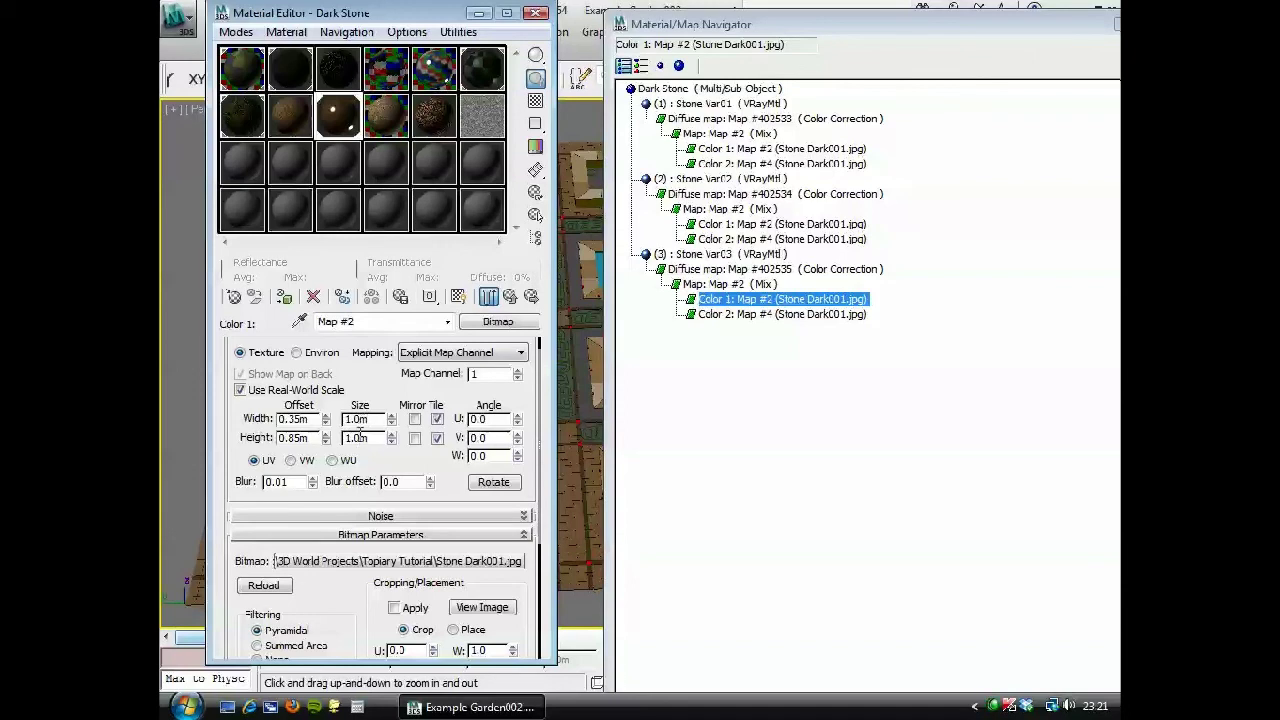
left_click(745, 316)
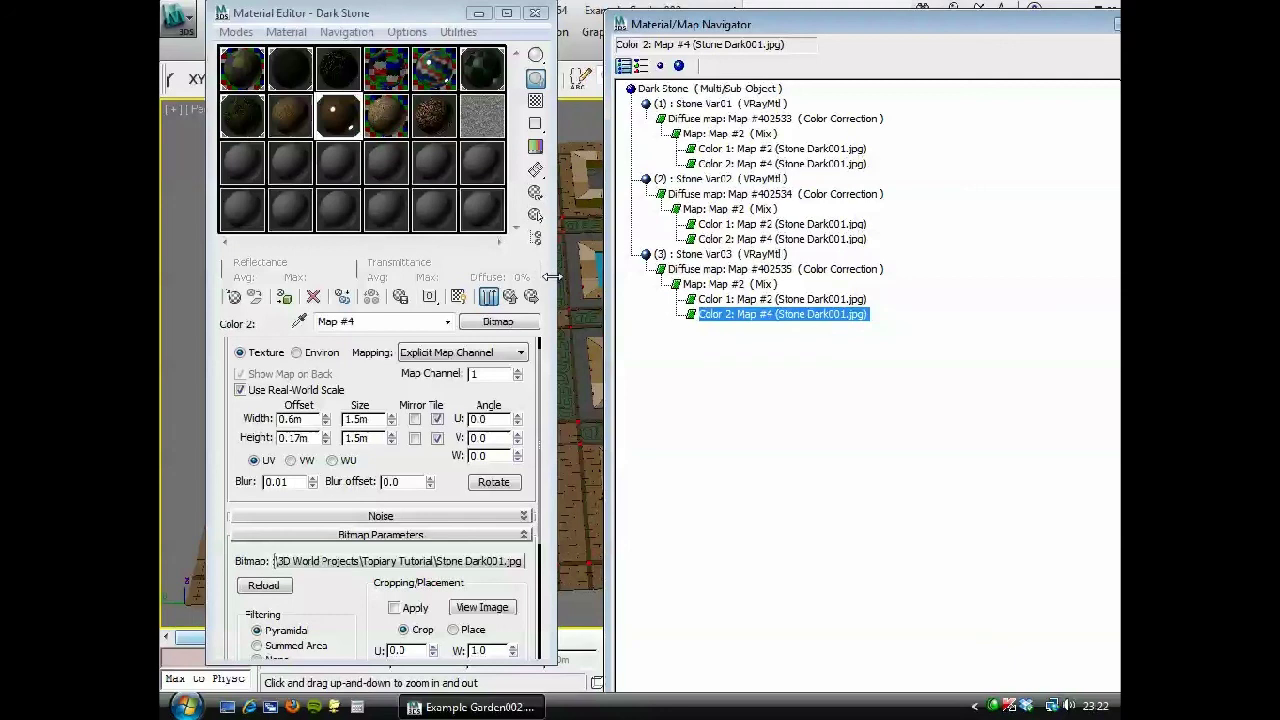
left_click(718, 150)
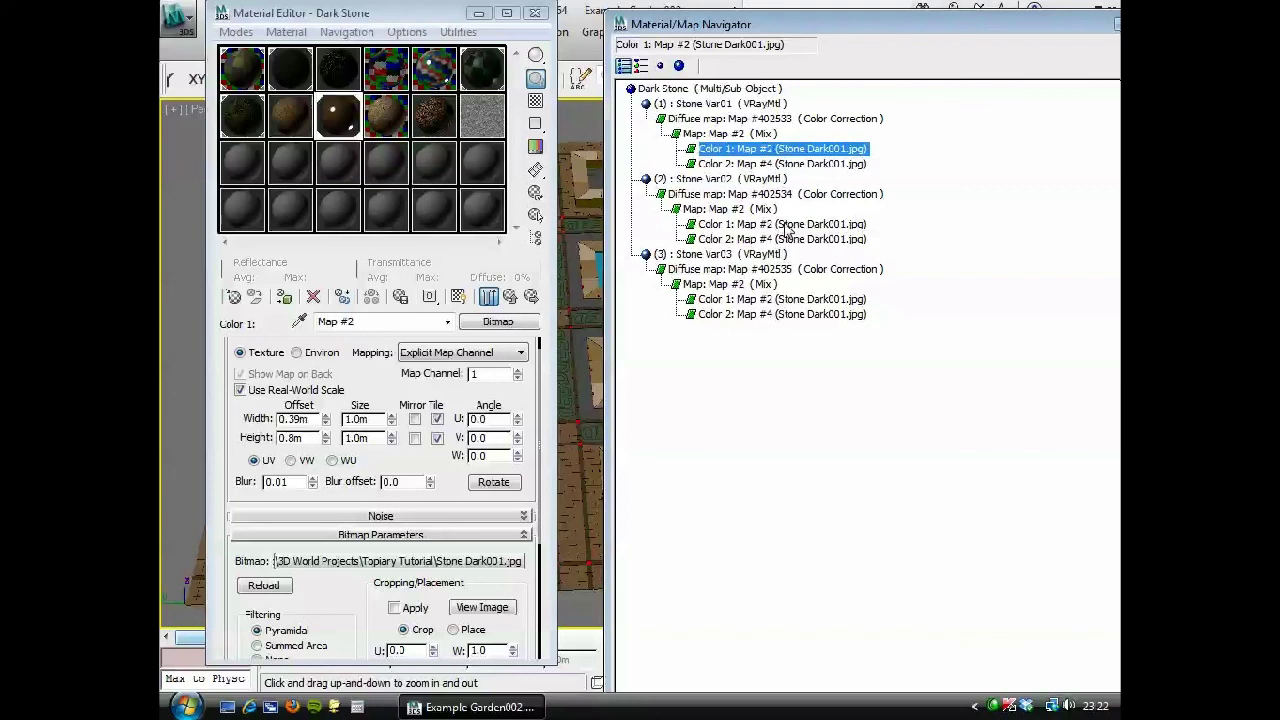
left_click(785, 224)
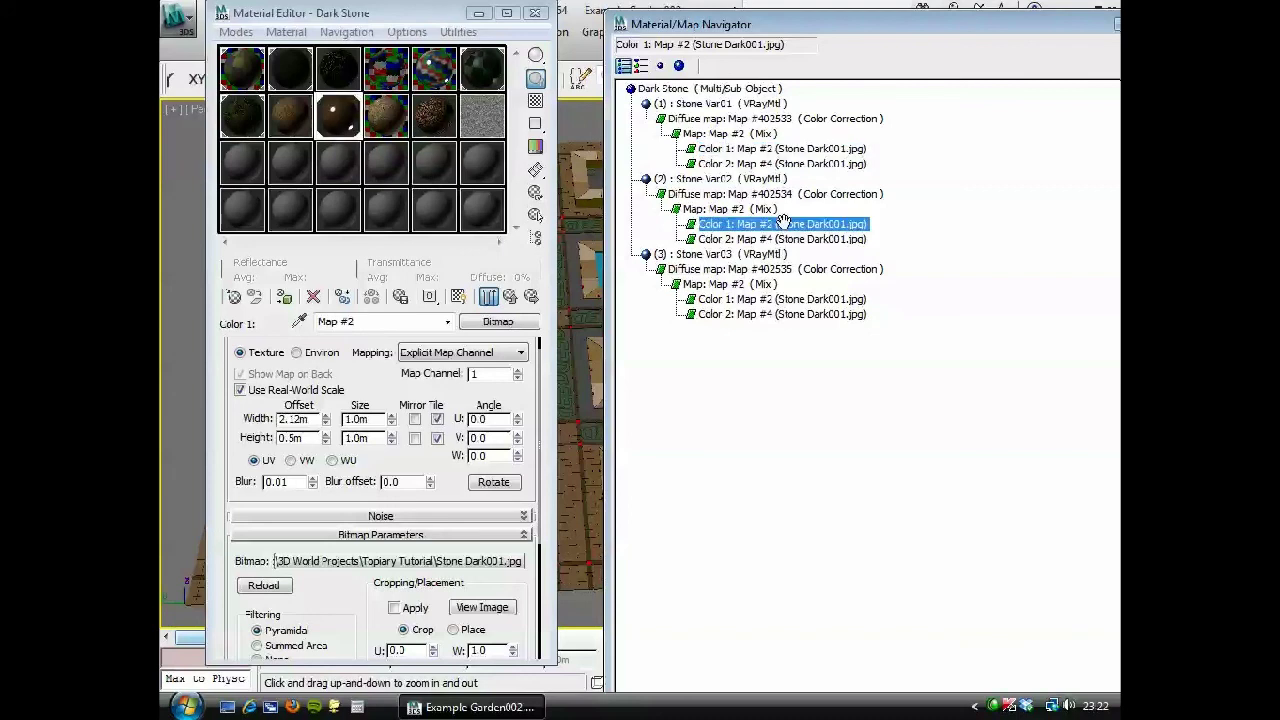
left_click(800, 299)
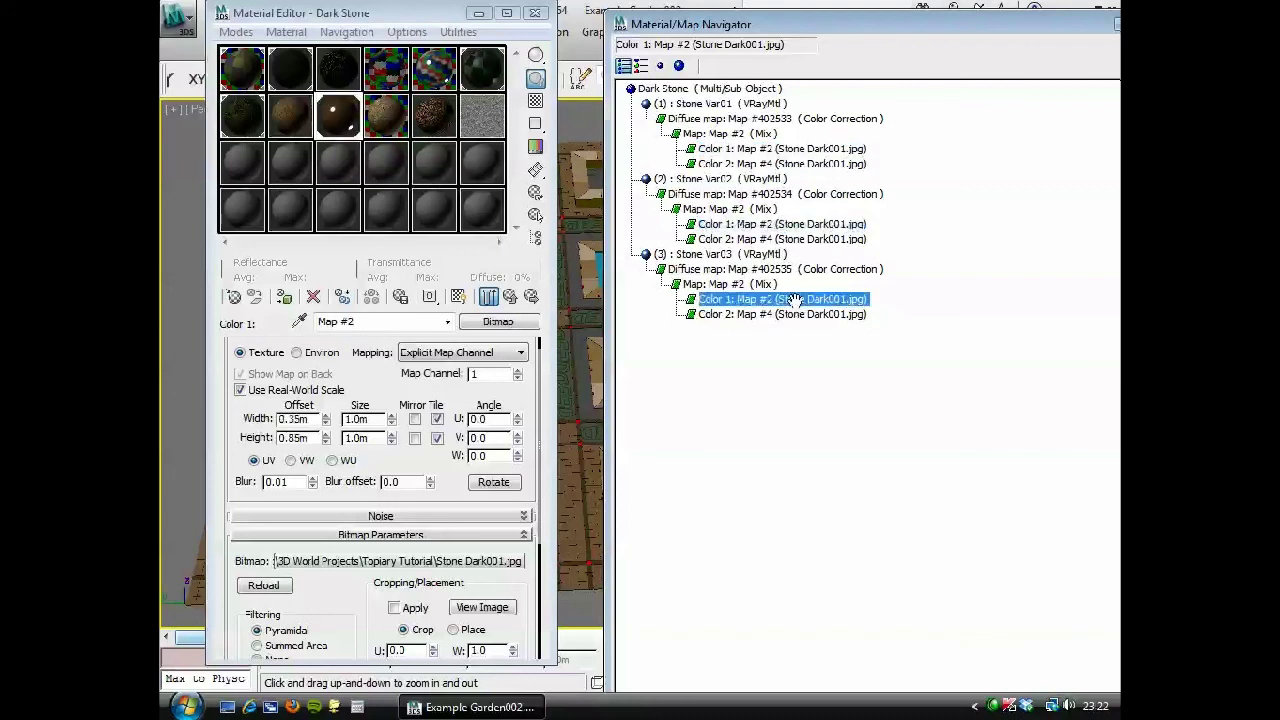
left_click(730, 163)
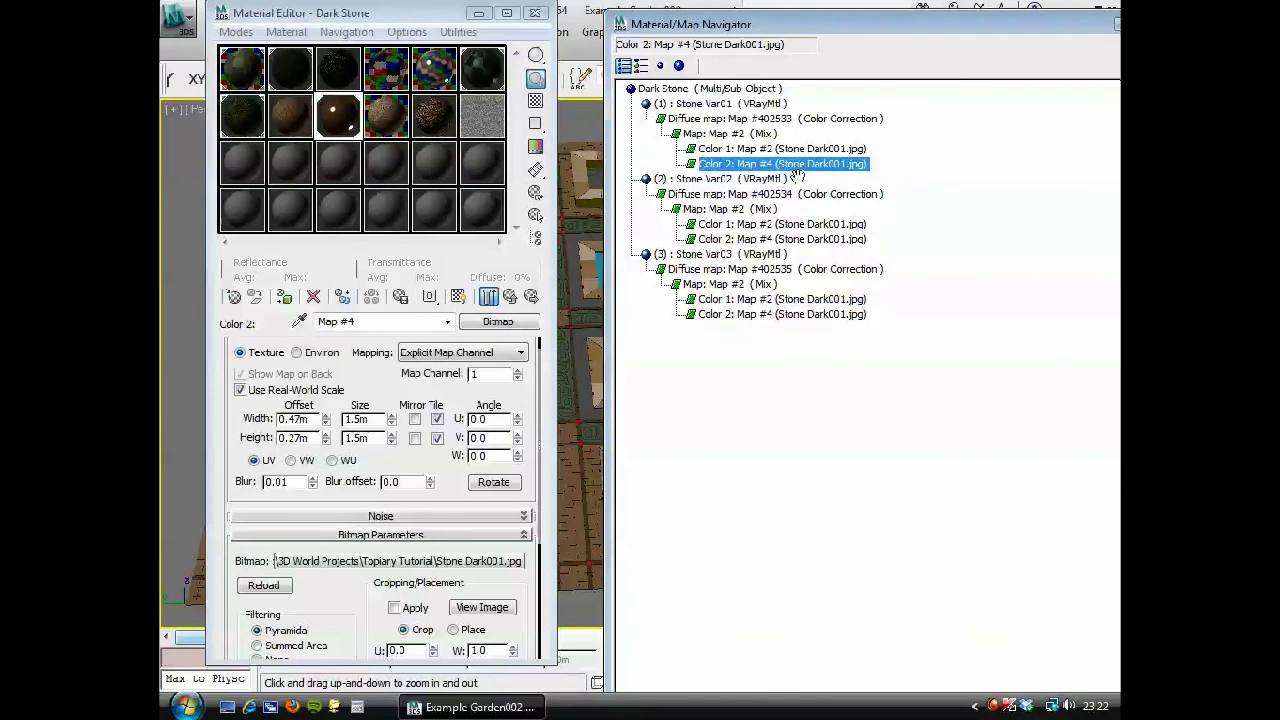
left_click(797, 240)
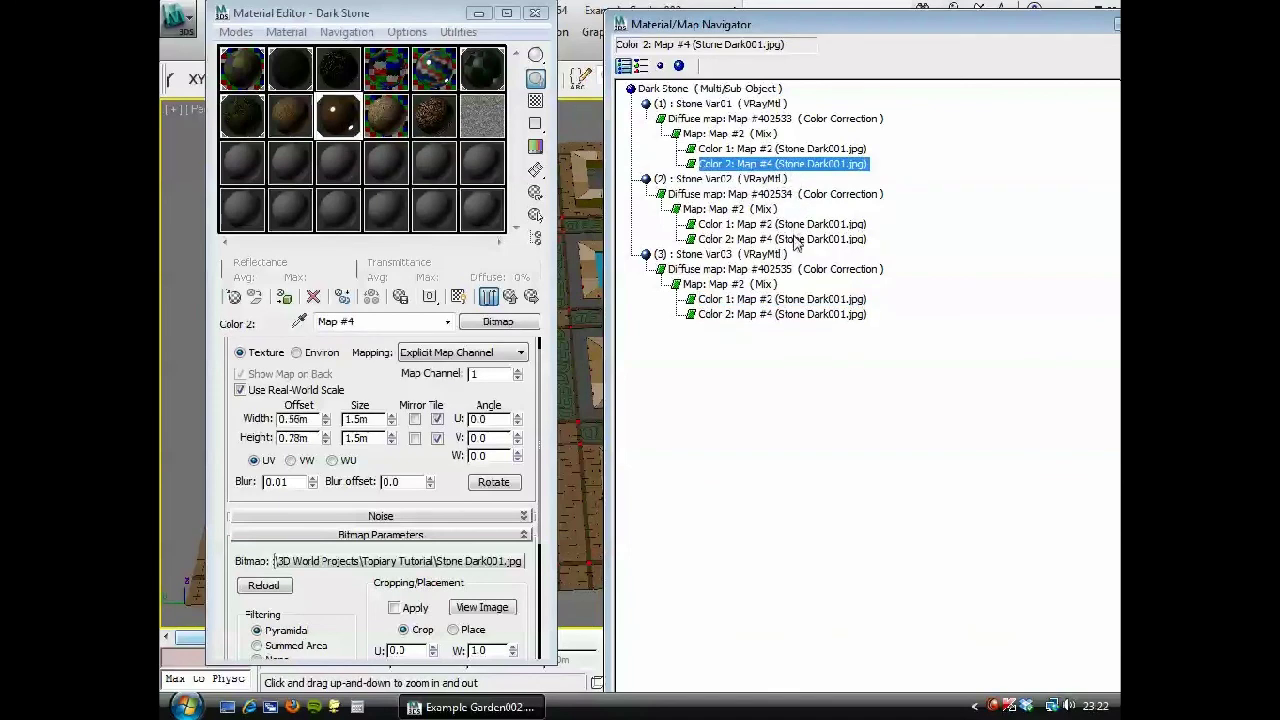
left_click(777, 313)
left_click_drag(874, 22, 747, 97)
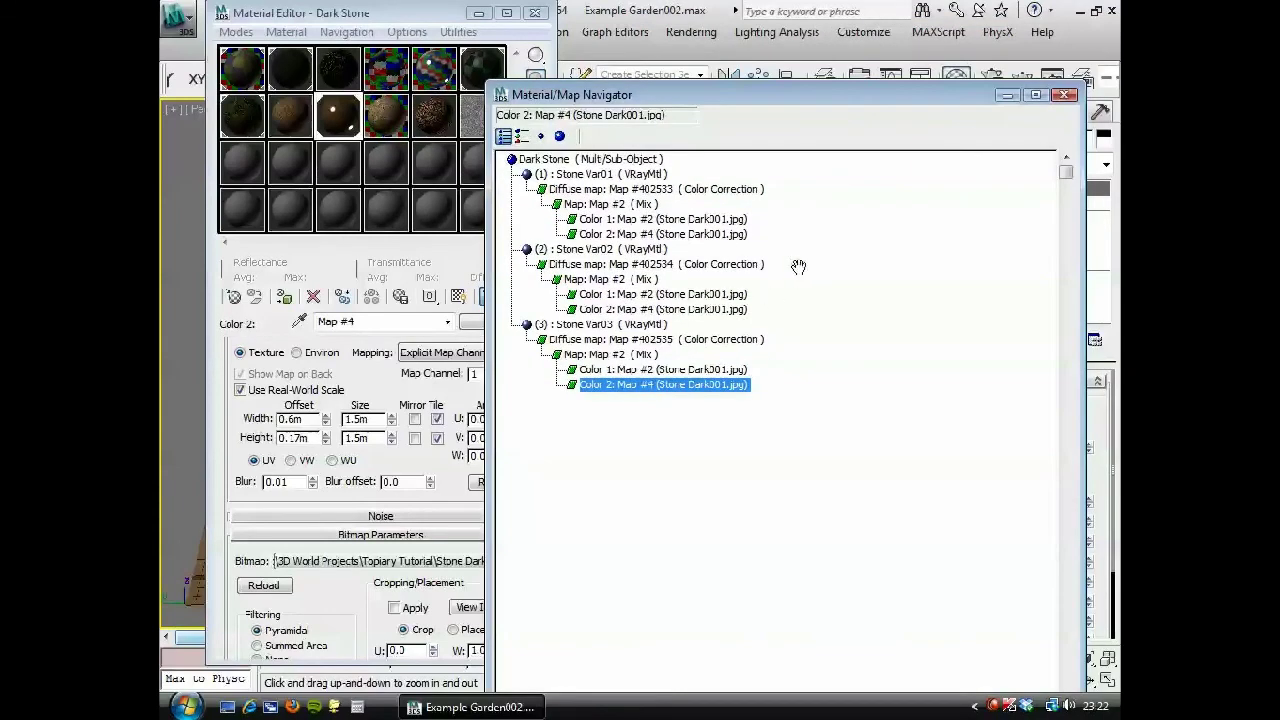
Close the Navigator, move the editor off the paving, and return to the Mix map at 25.0.
left_click_drag(963, 100, 803, 168)
left_click(903, 163)
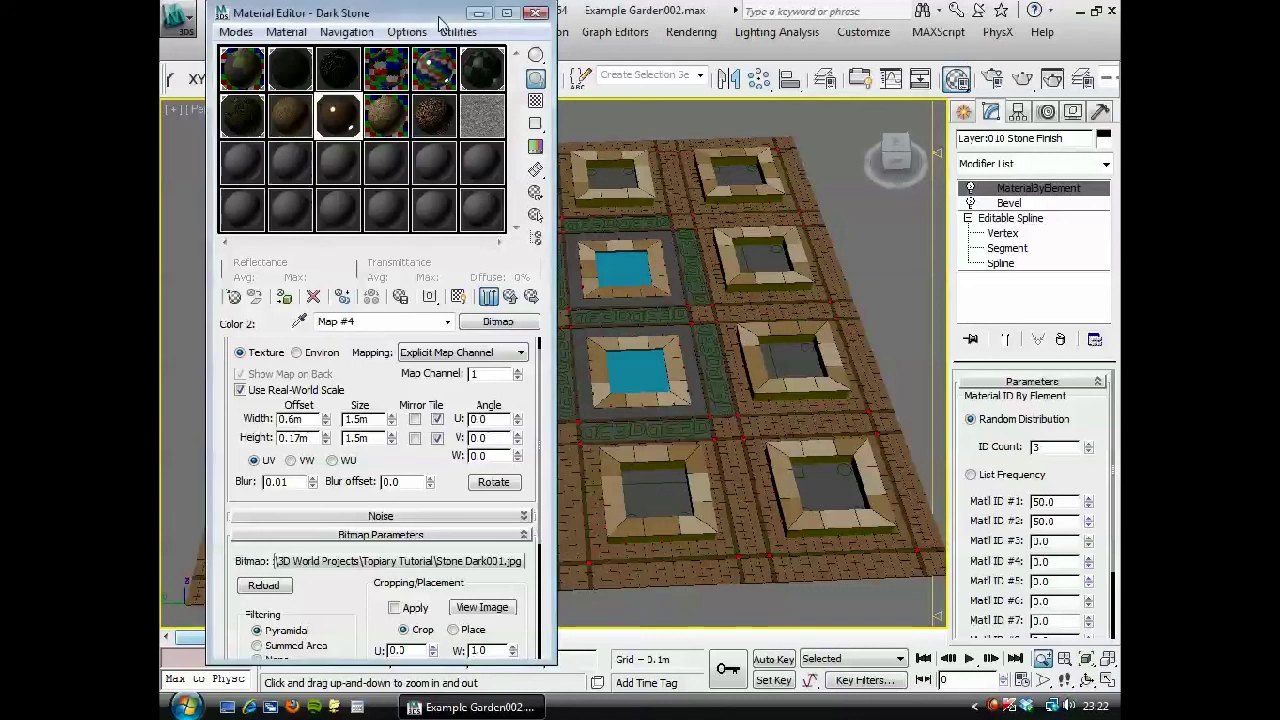
left_click_drag(442, 16, 822, 108)
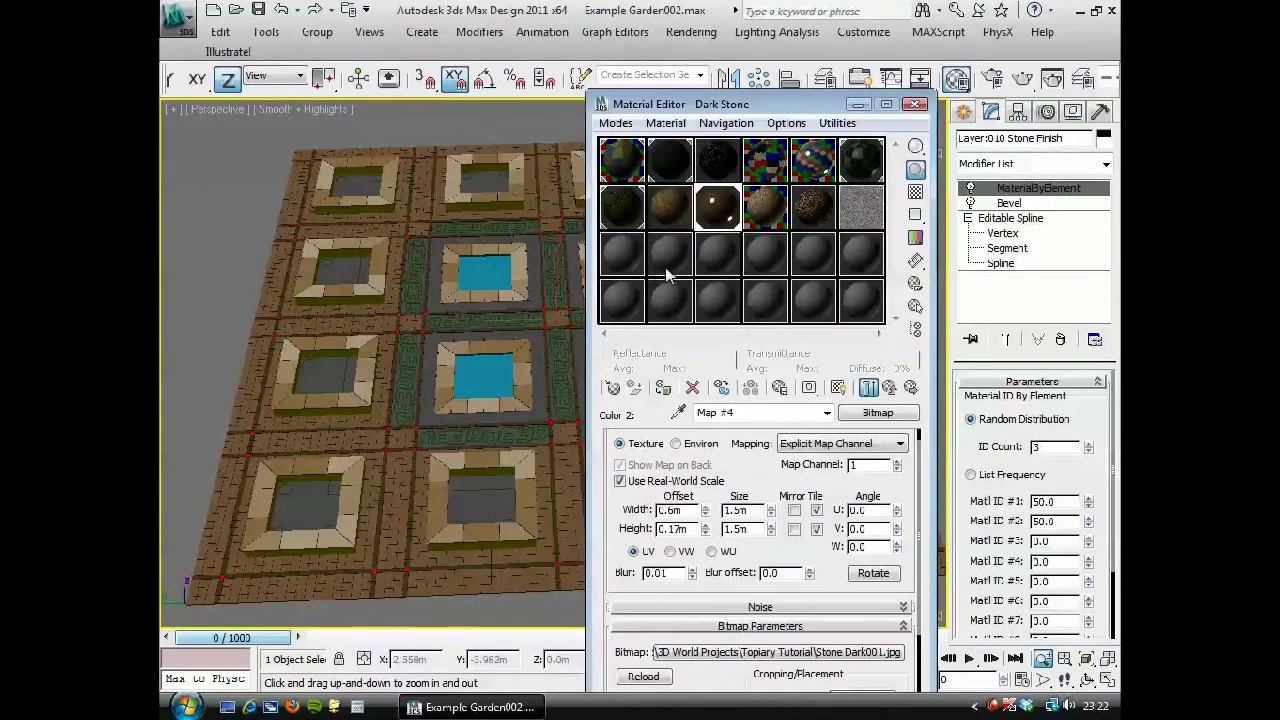
left_click(888, 388)
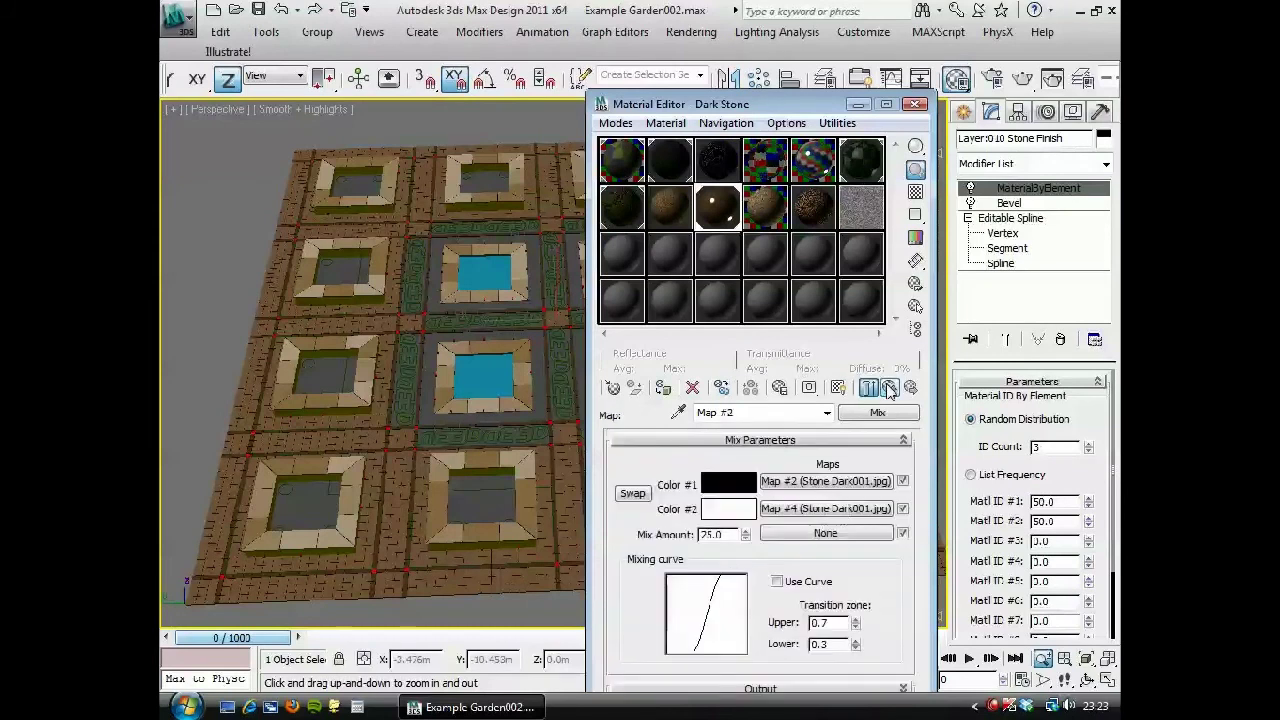